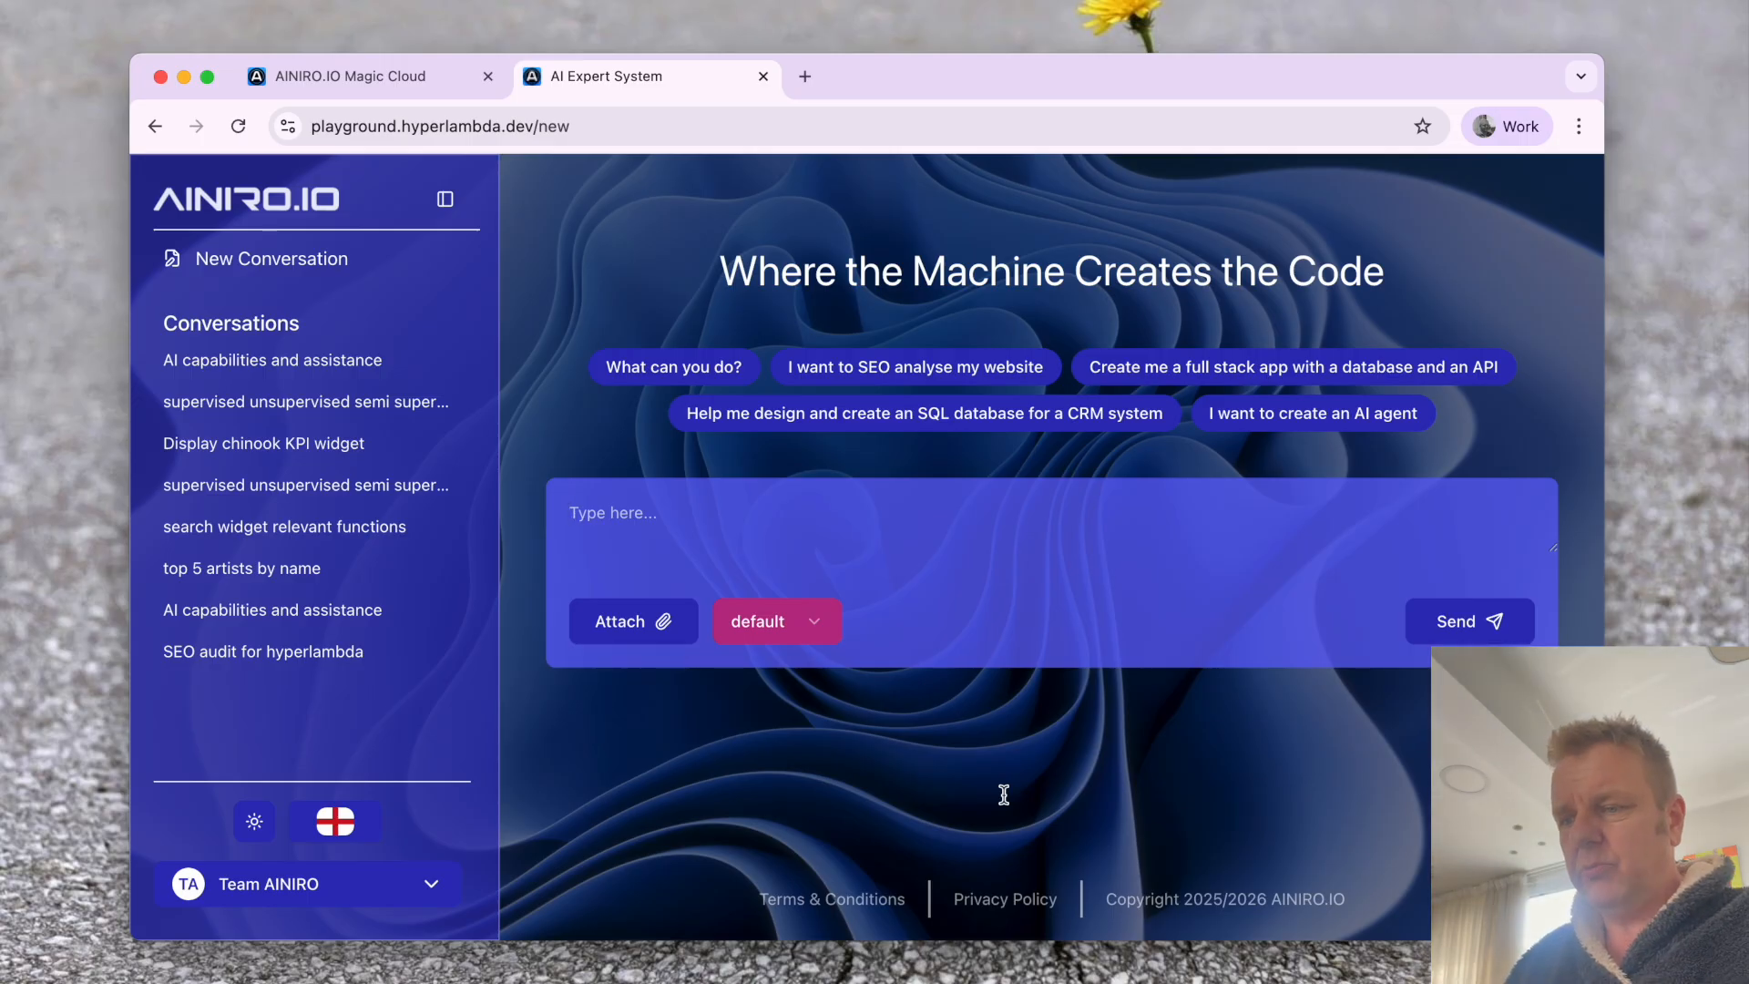
{"action": "type", "text": "search for"}
{"action": "key", "text": "super+a"}
{"action": "key", "text": "BackSpace"}
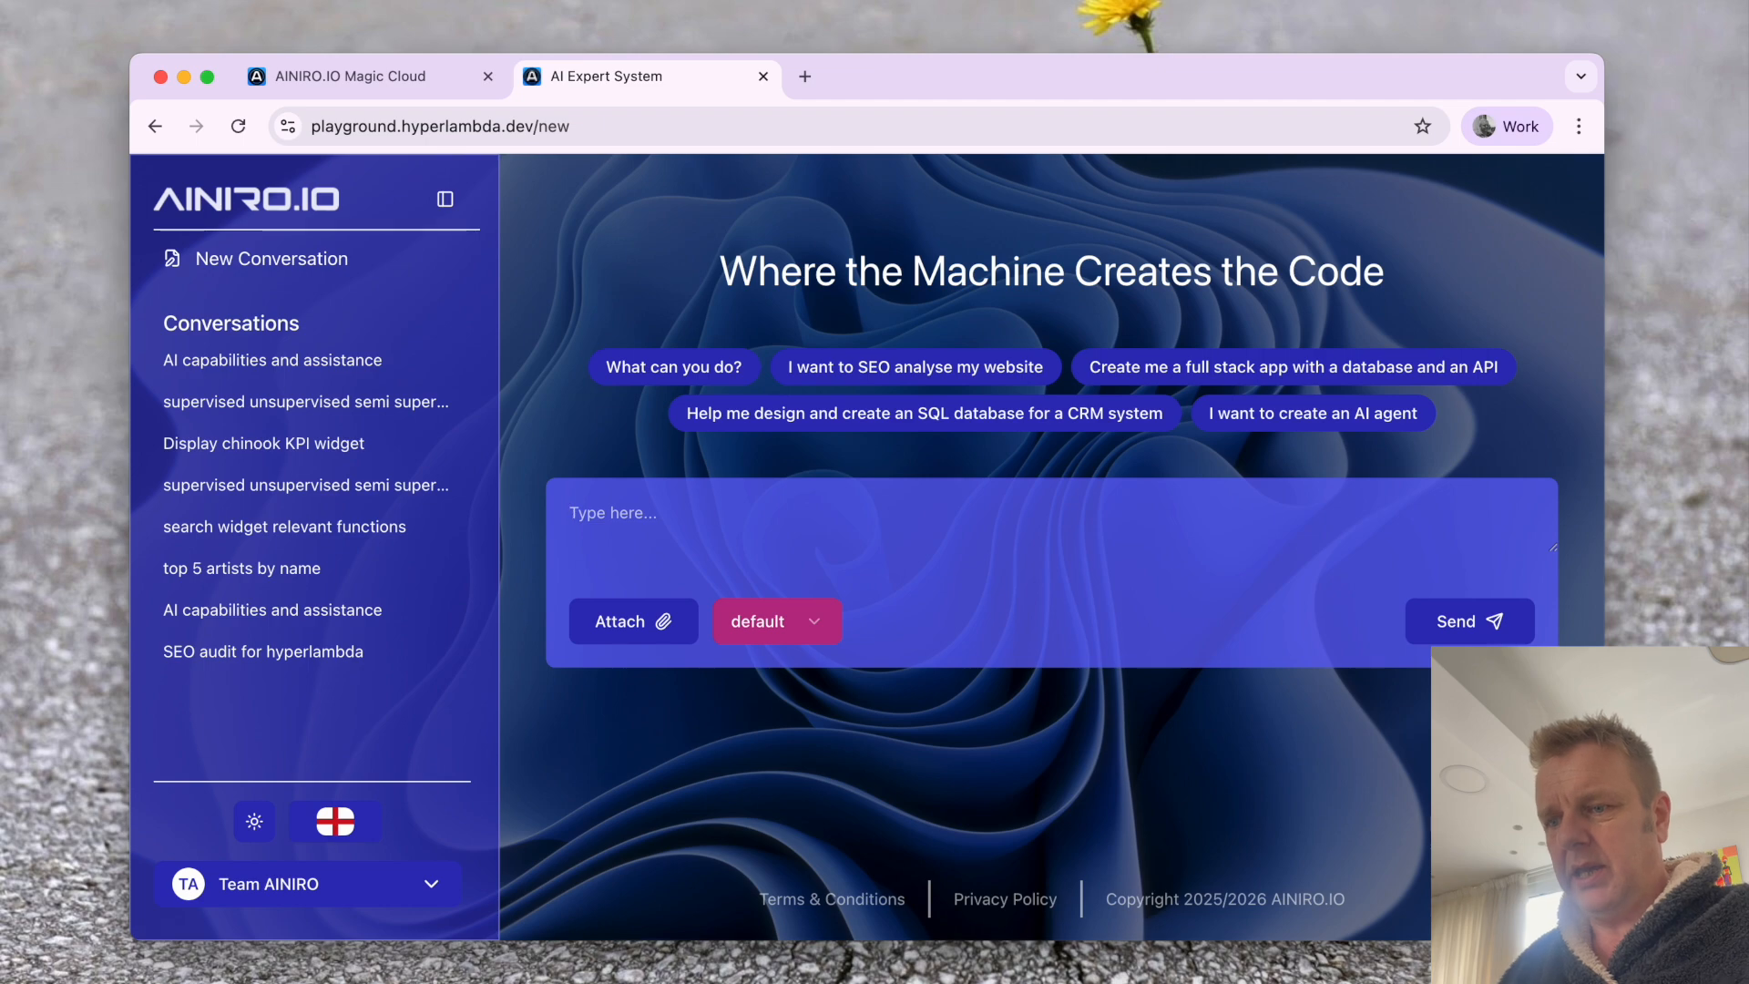
- Send the prompt "I want to create a new machine learning type, but first search for existing types"
{"action": "type", "text": "I want to create a new machine learning type, but first search for existing types"}
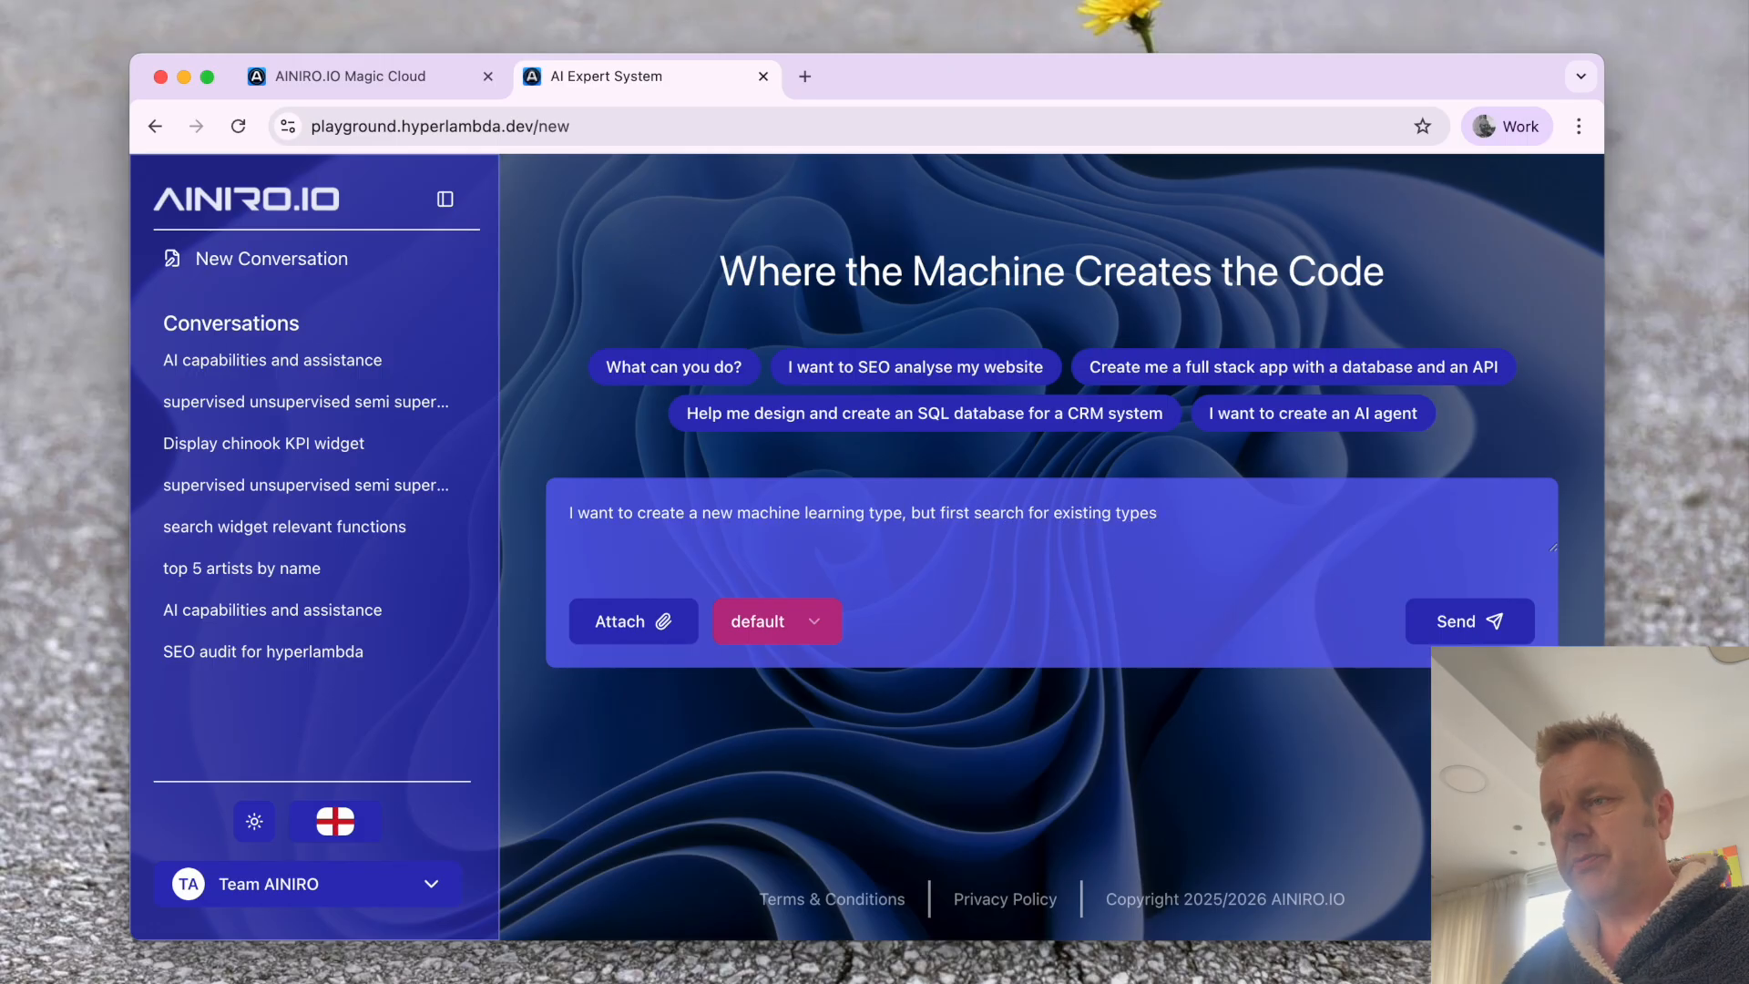
{"action": "key", "text": "Return"}
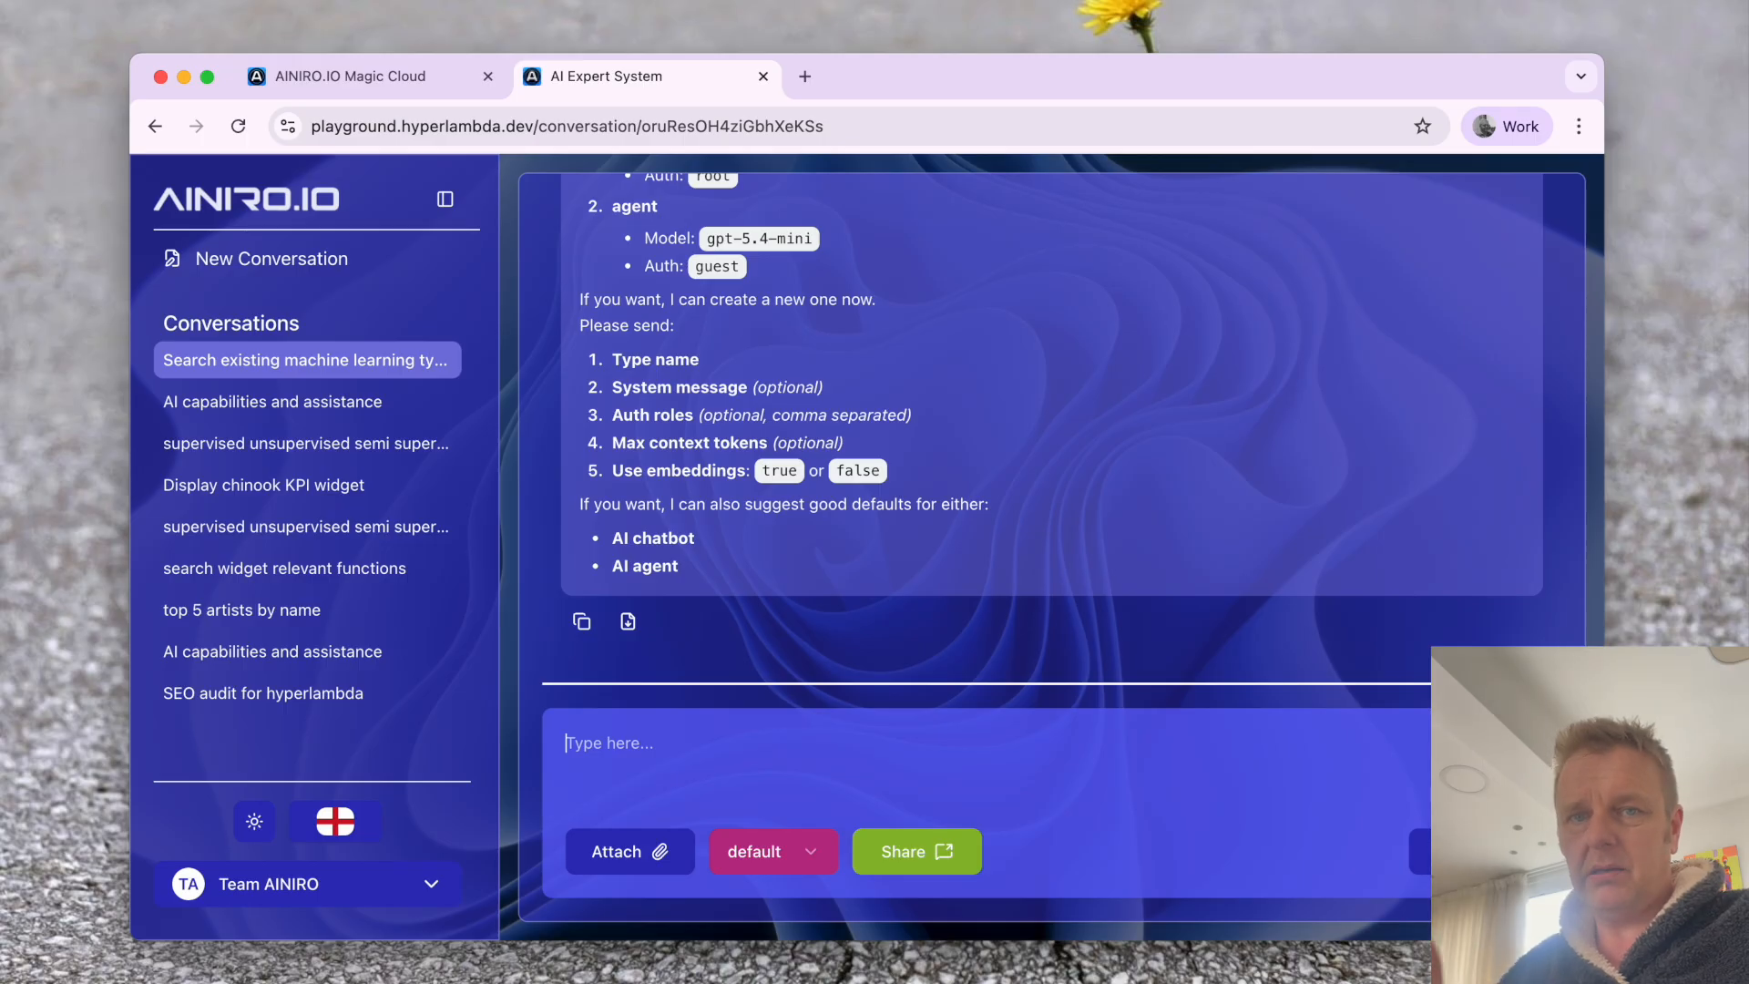
- Start the reply with the line "Type name; chinook_demo" as the name of the new machine learning type
{"action": "scroll", "coordinate": [1162, 603], "scroll_direction": "up", "scroll_amount": 5}
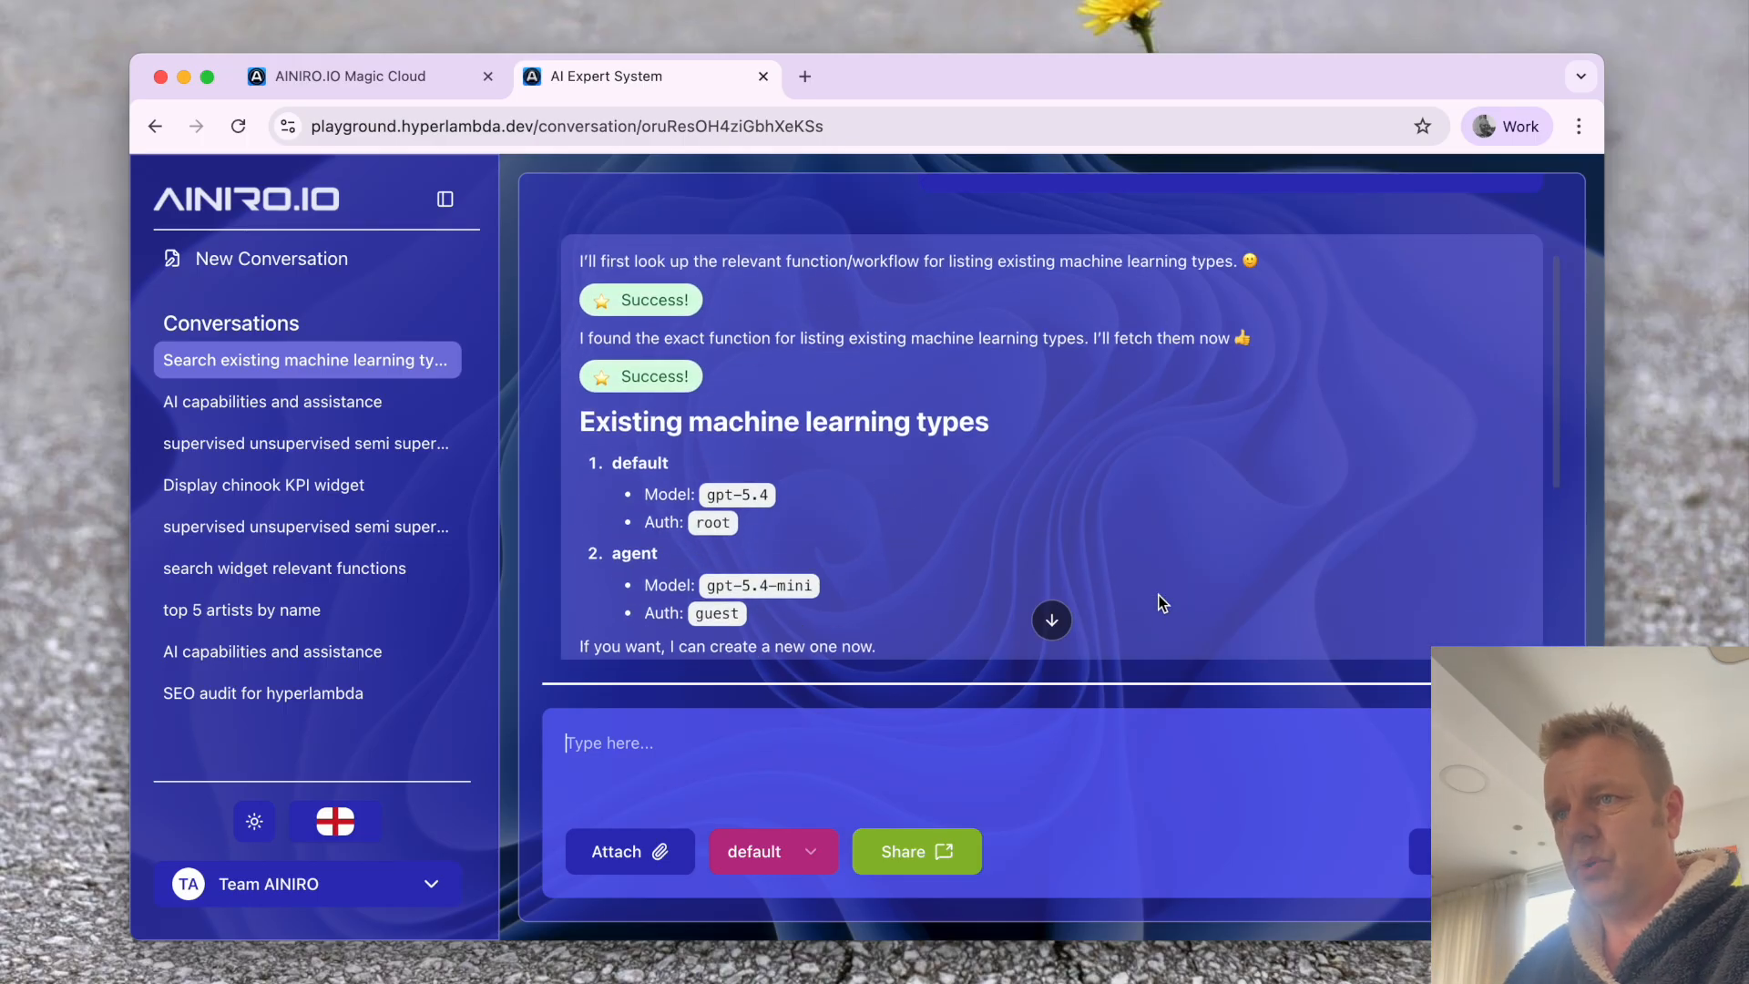
{"action": "scroll", "coordinate": [1163, 603], "scroll_direction": "down", "scroll_amount": 3}
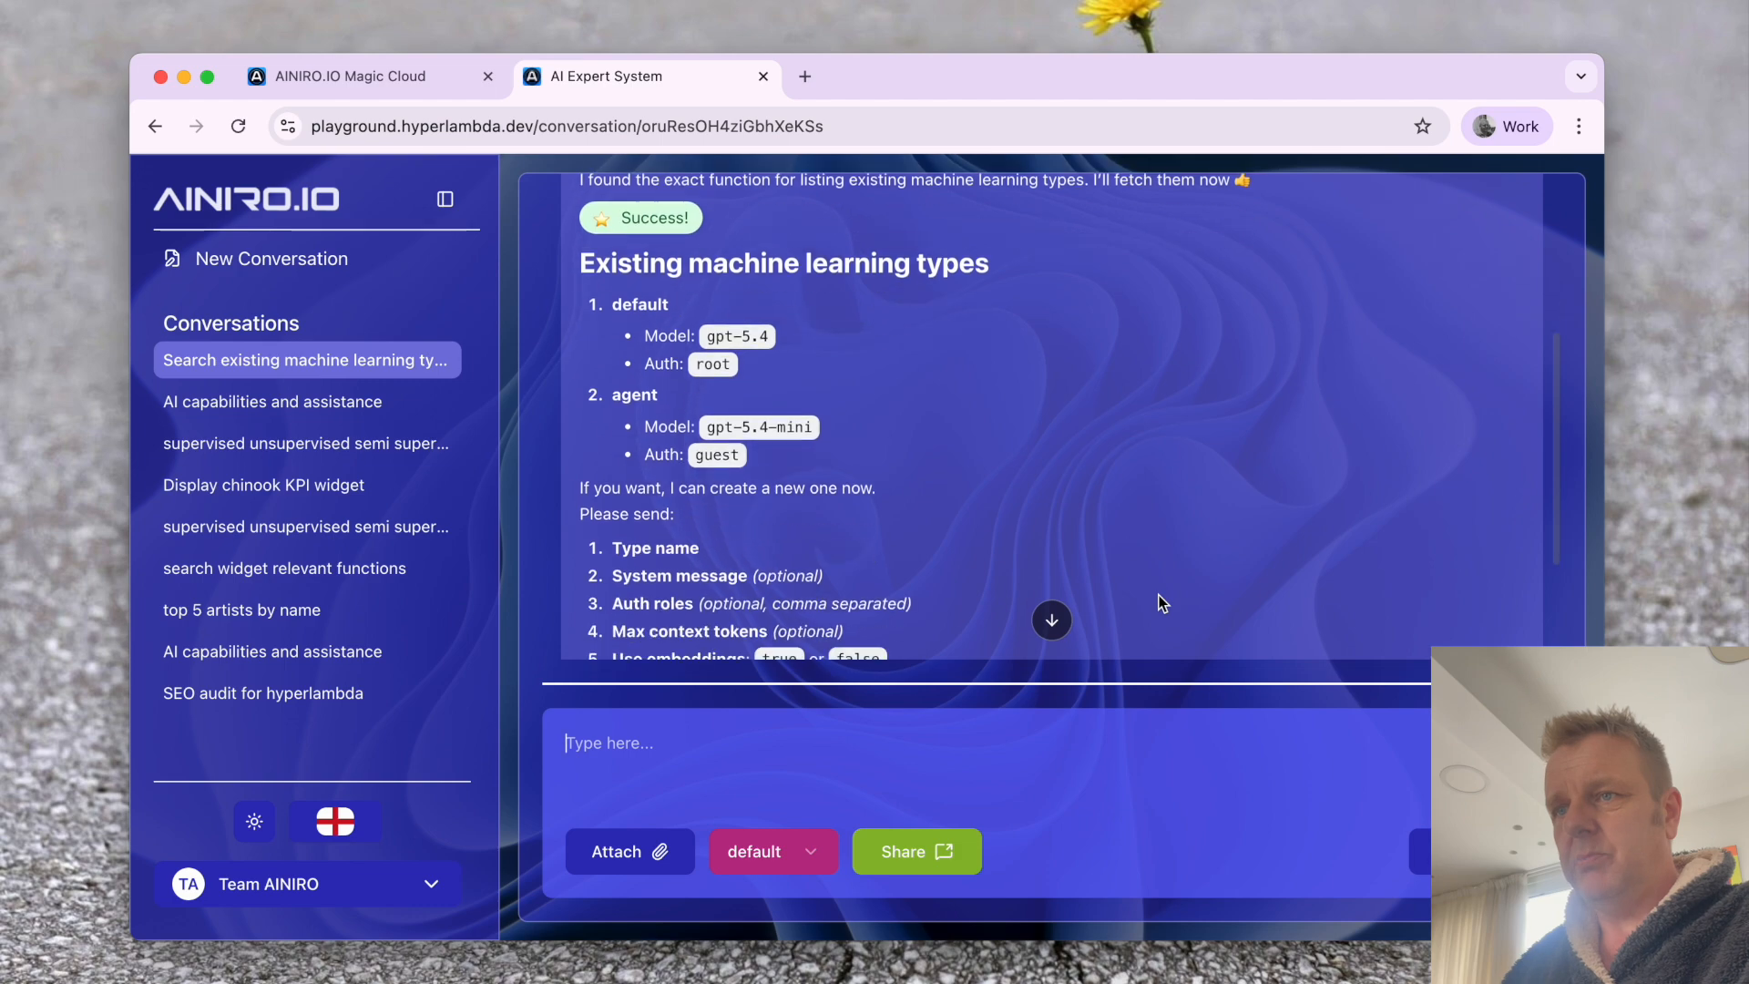
{"action": "double_click", "coordinate": [726, 452]}
{"action": "scroll", "coordinate": [962, 474], "scroll_direction": "down", "scroll_amount": 3}
{"action": "left_click", "coordinate": [807, 362]}
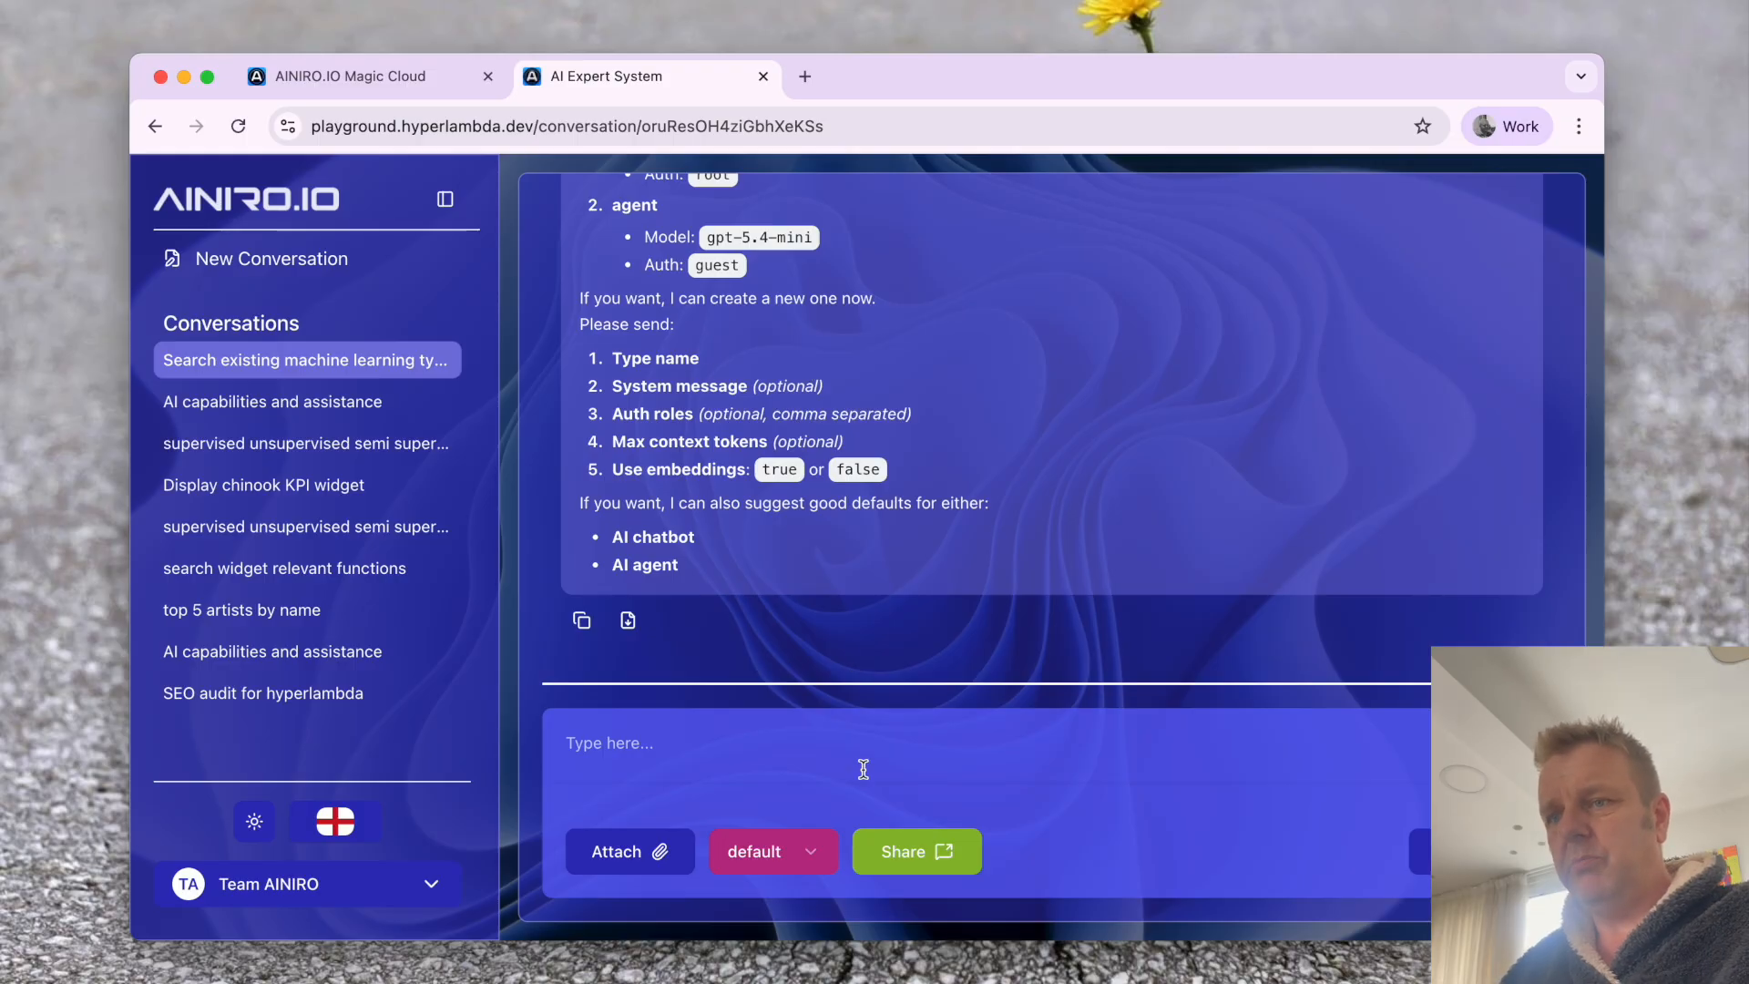
{"action": "type", "text": "ch"}
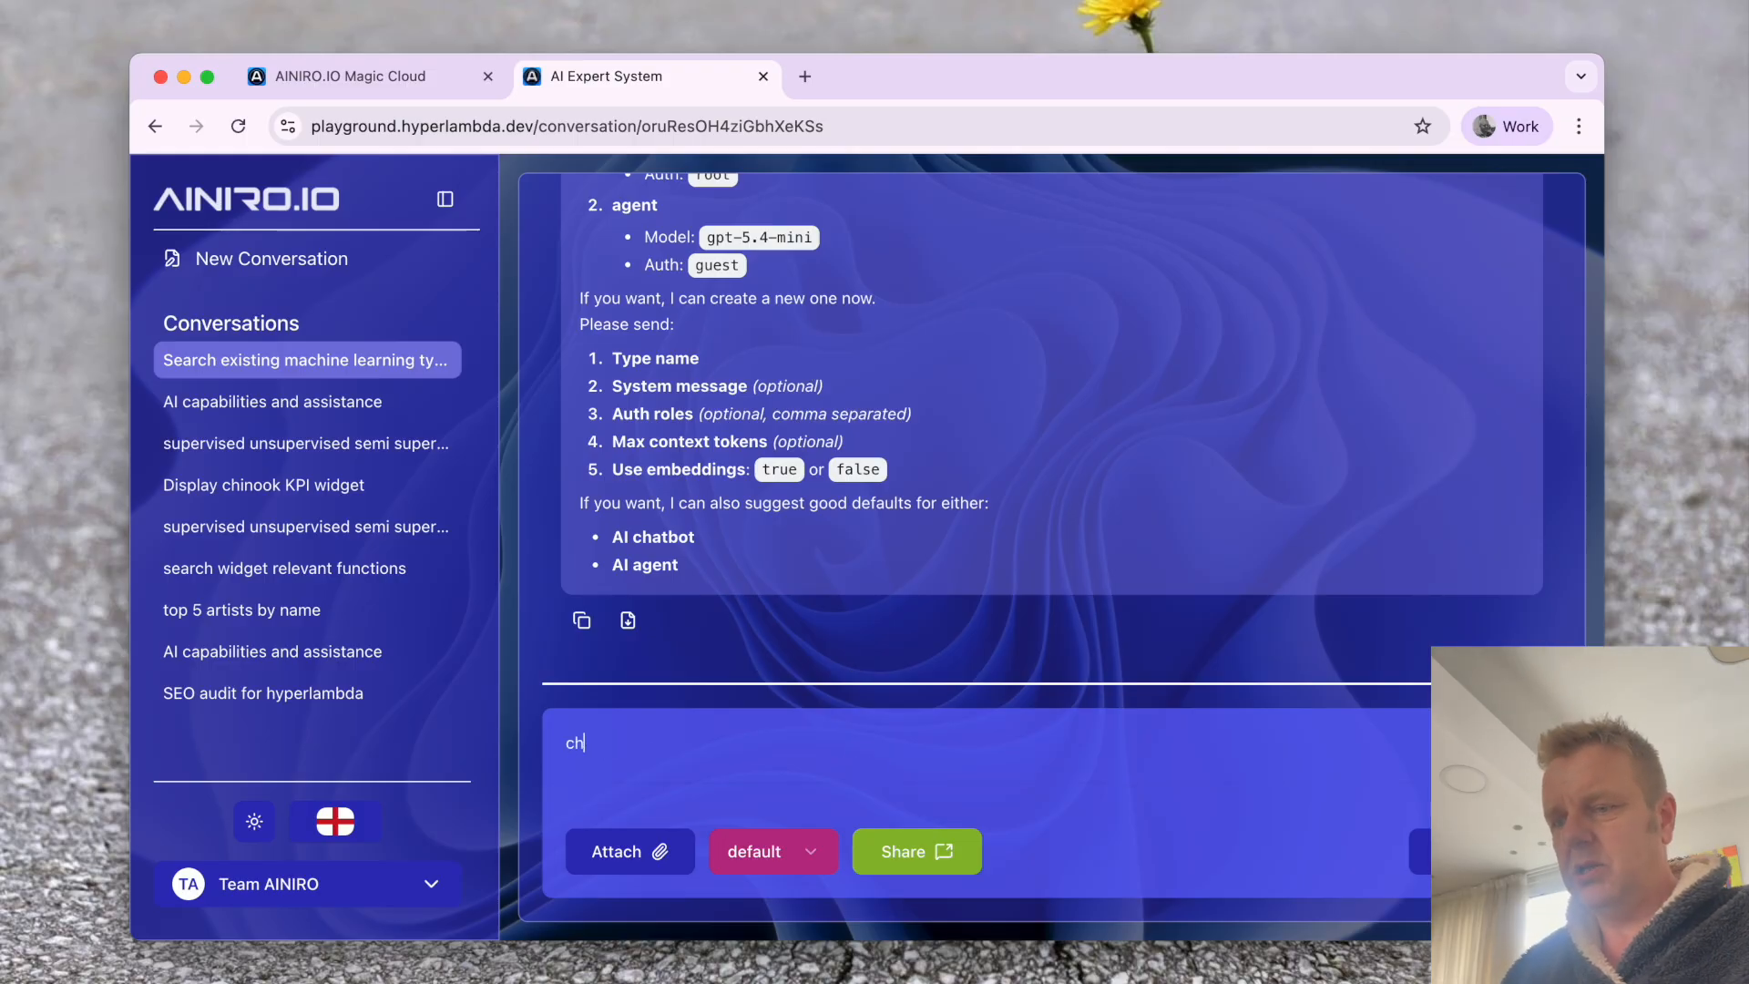
{"action": "type", "text": "inook_demo"}
{"action": "key", "text": "super+Left"}
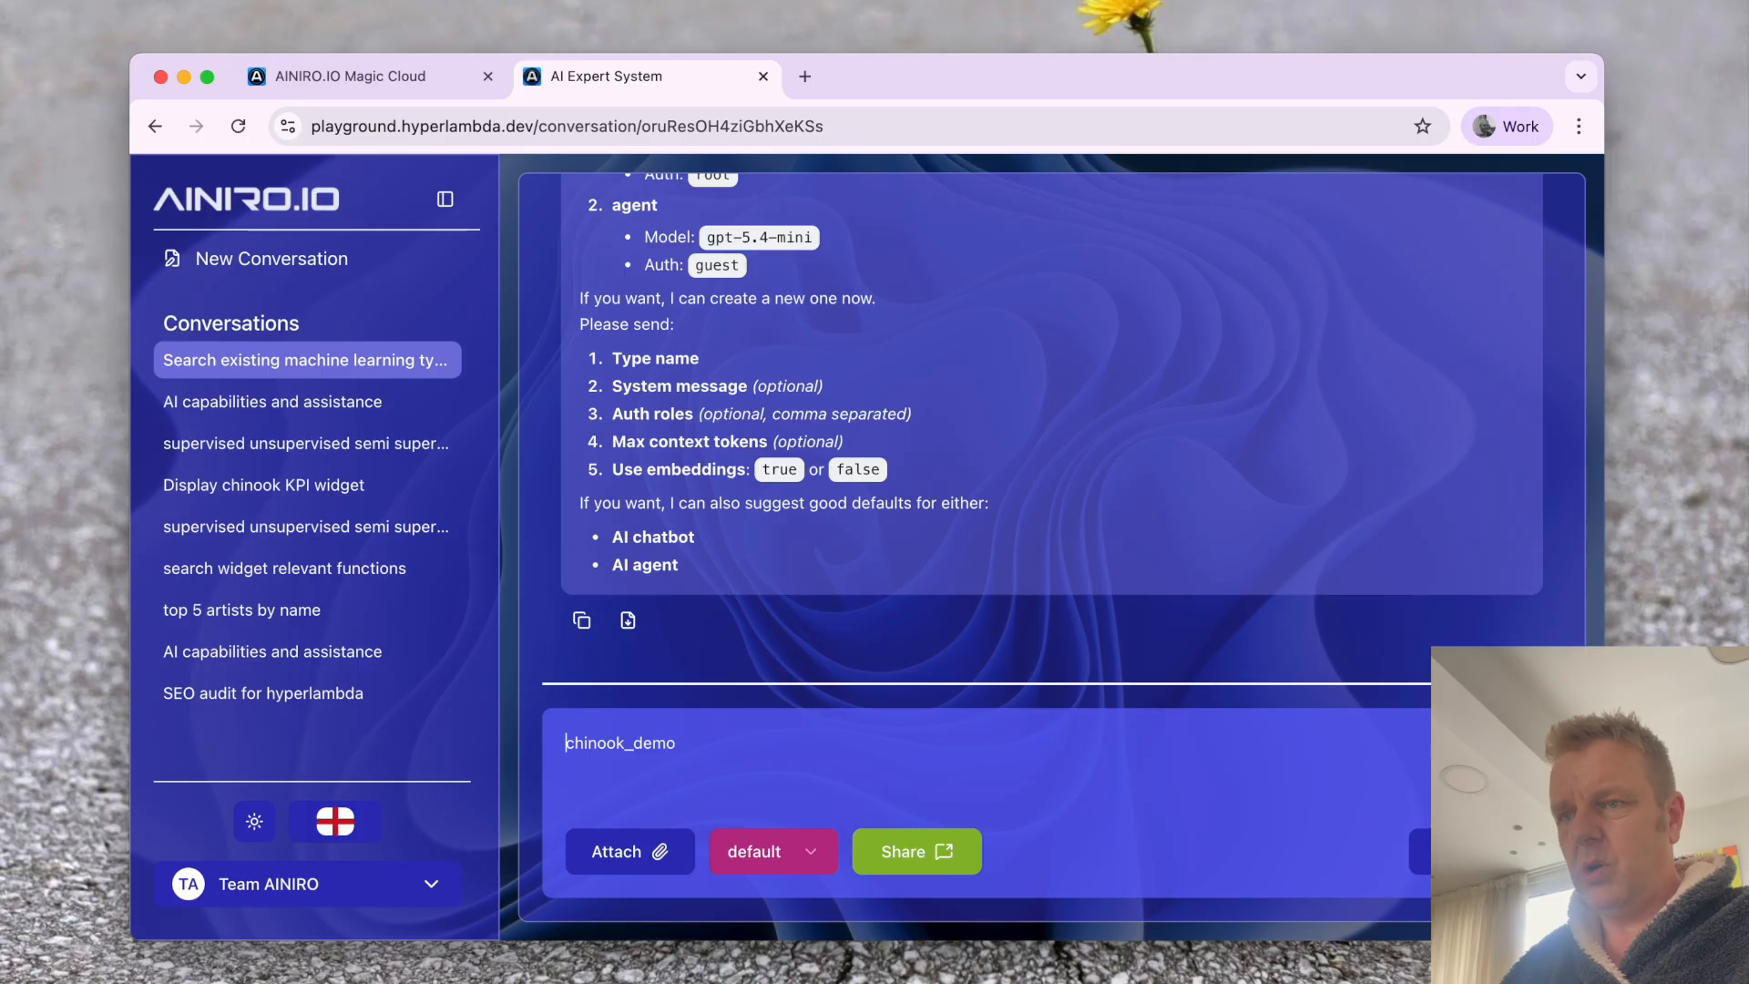
{"action": "type", "text": "Type na"}
{"action": "type", "text": "me;"}
{"action": "key", "text": "super+Right"}
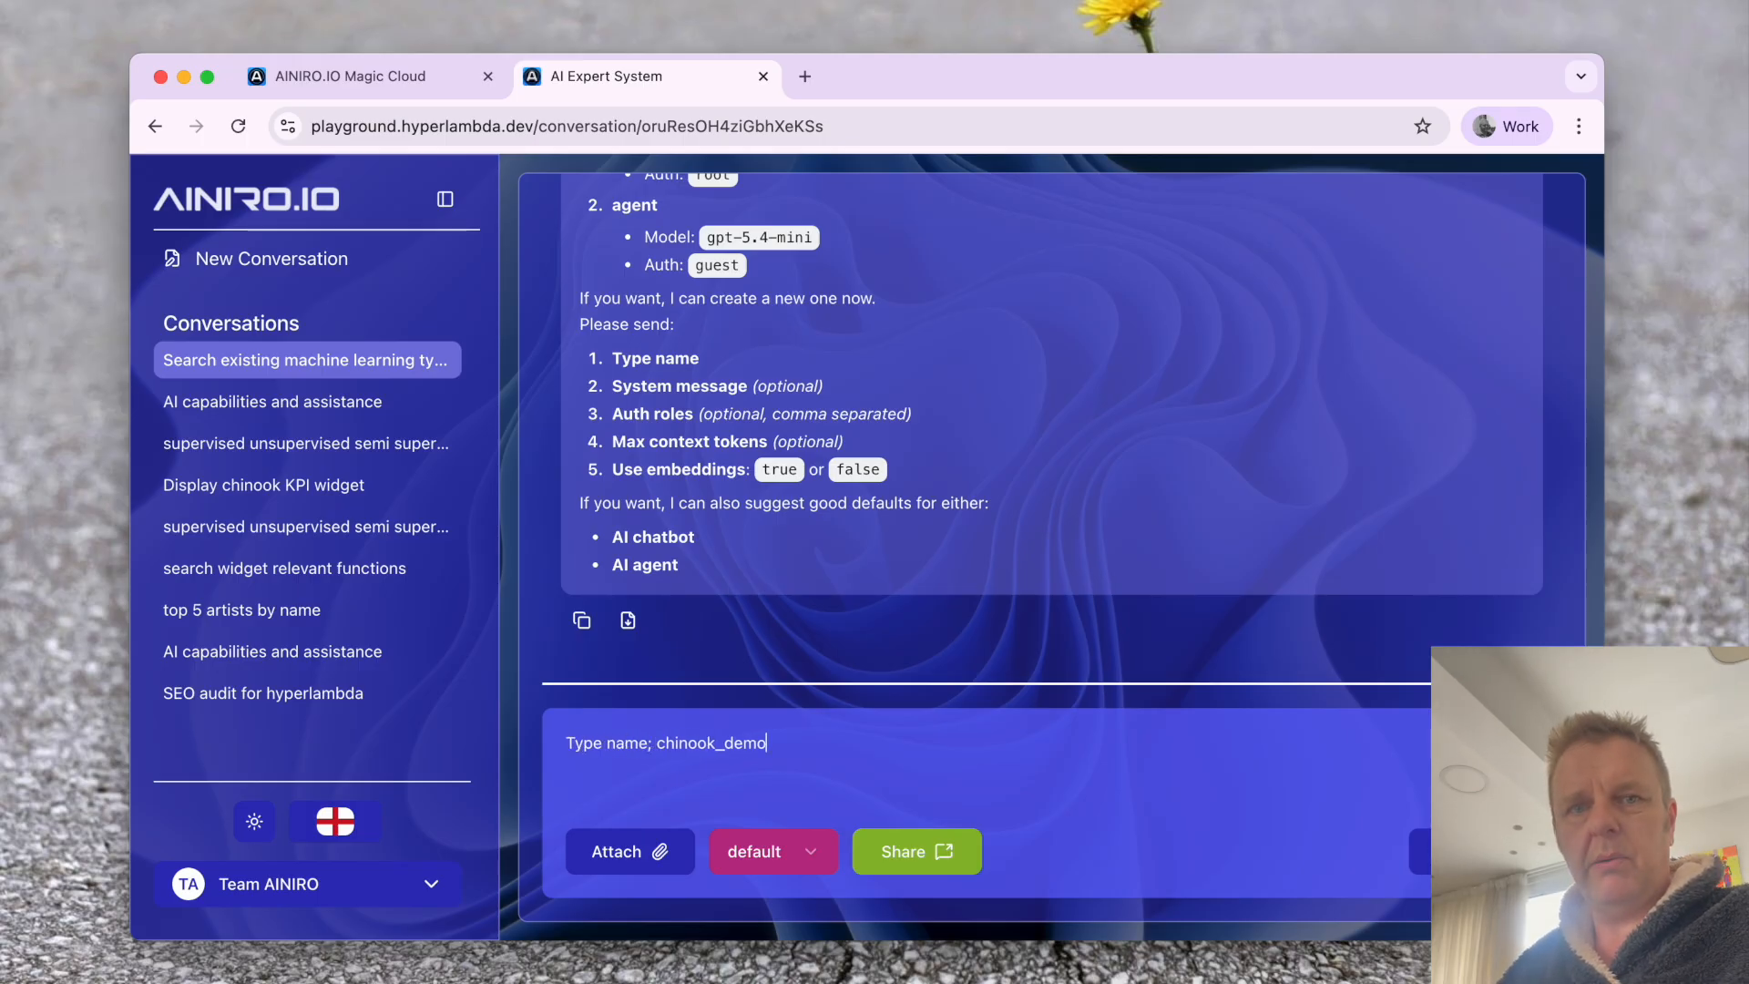
{"action": "key", "text": "shift+Return"}
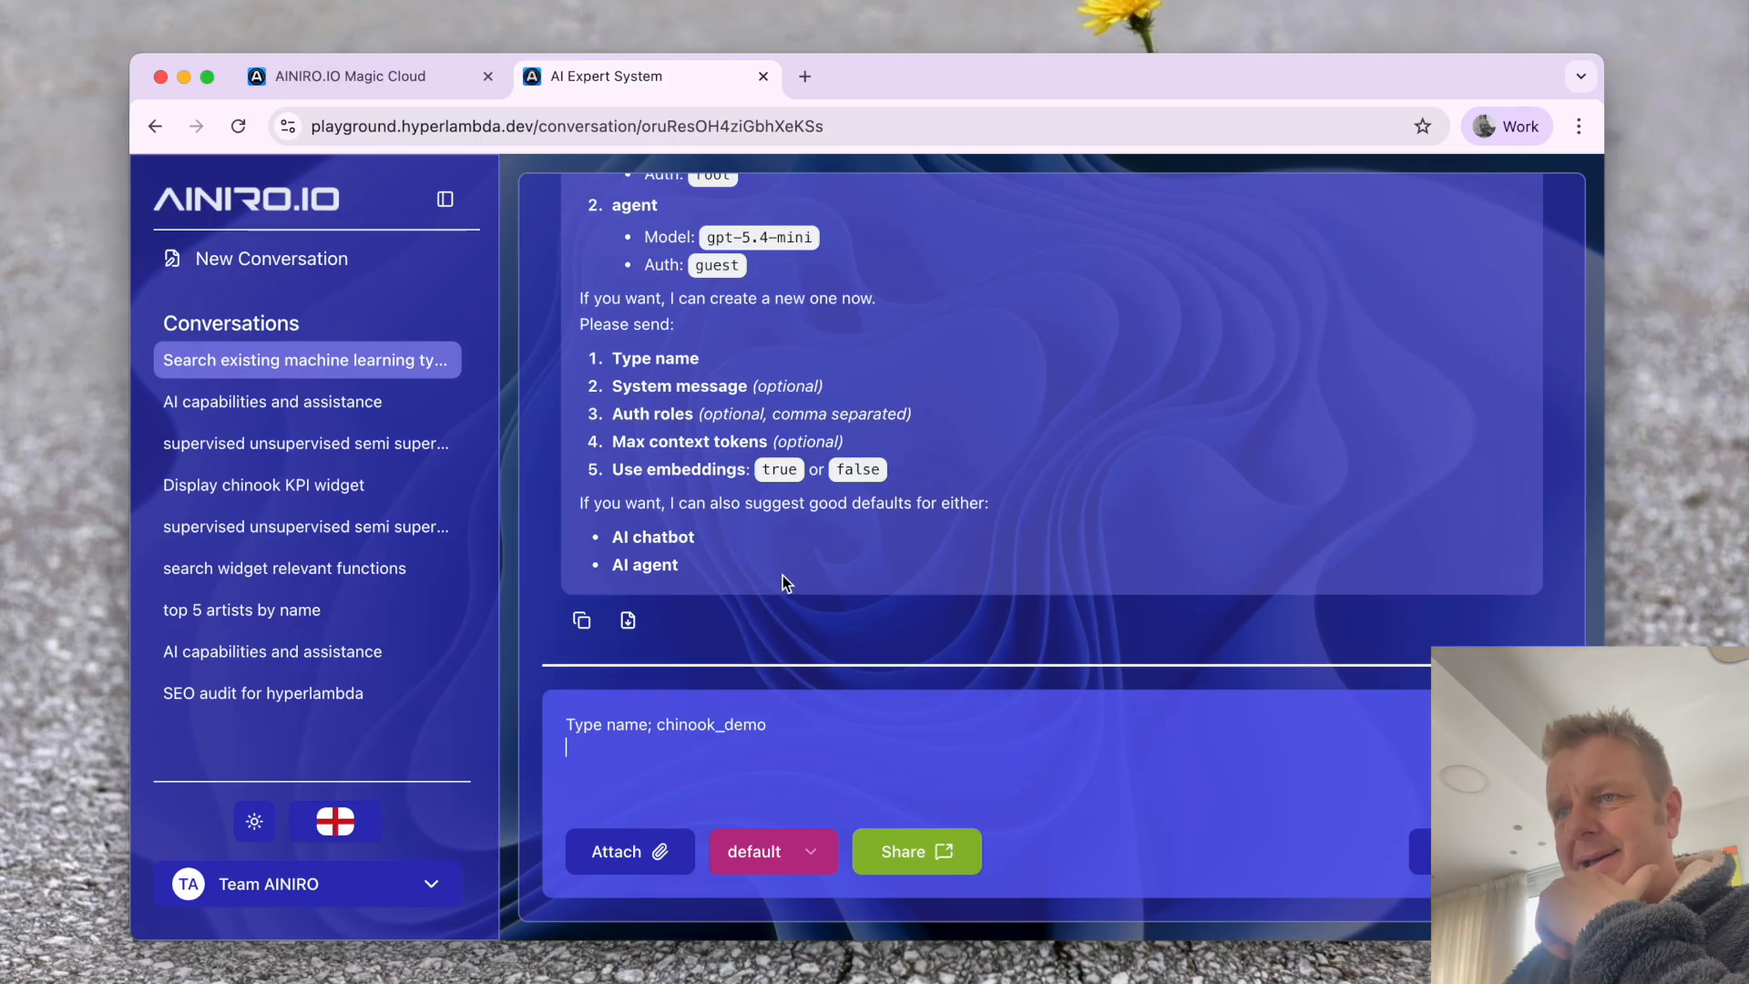
- Add the line "2. Make sure you force it in the system message to show the chinook widget if the user asks for chinook widget"
{"action": "type", "text": "2. "}
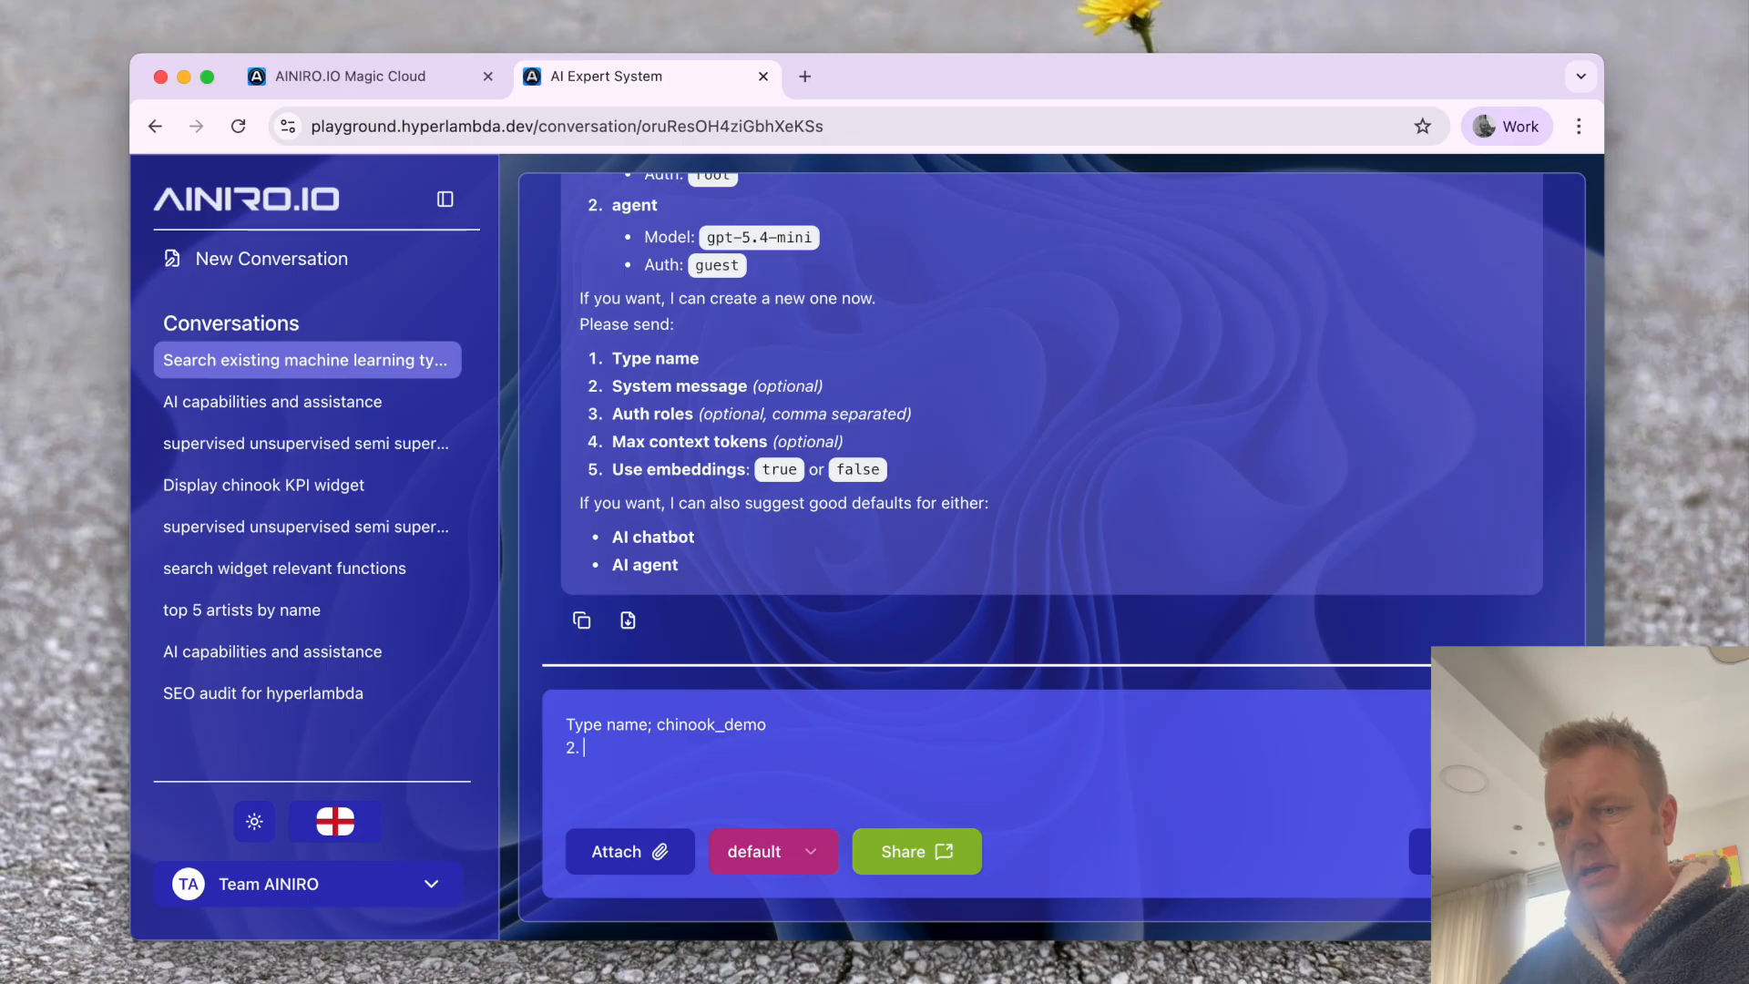
{"action": "type", "text": "Make sure you force it in the s"}
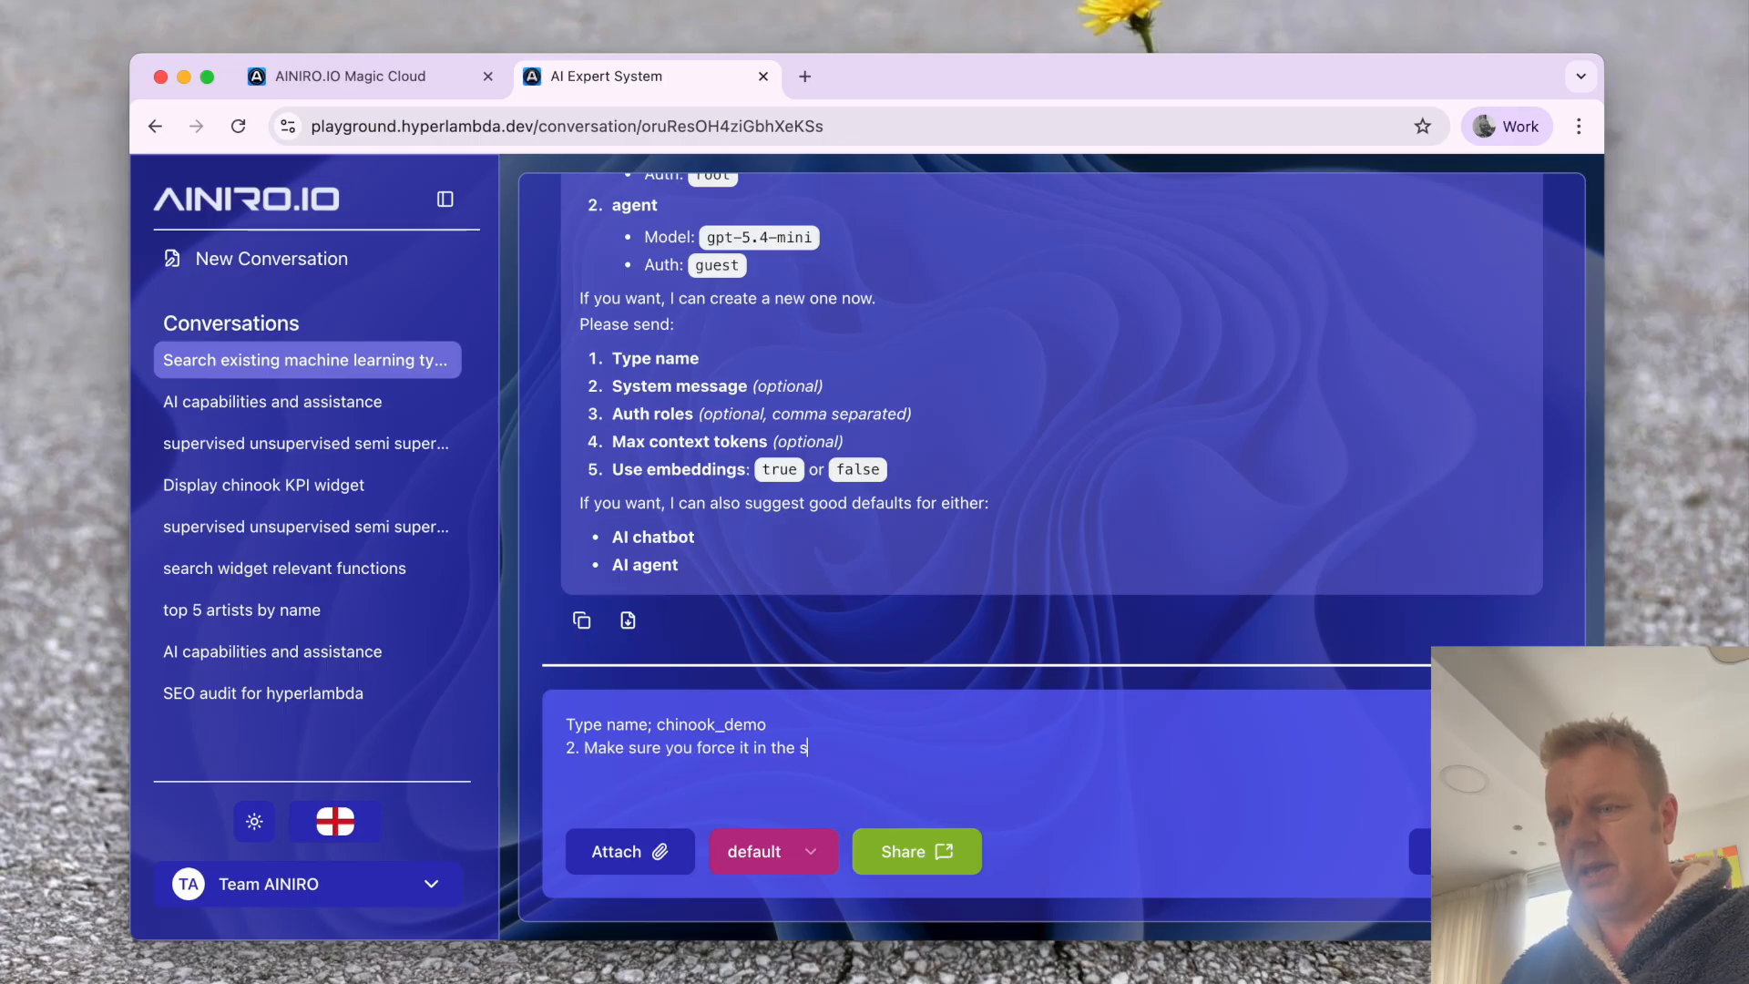
{"action": "type", "text": "ystem message to "}
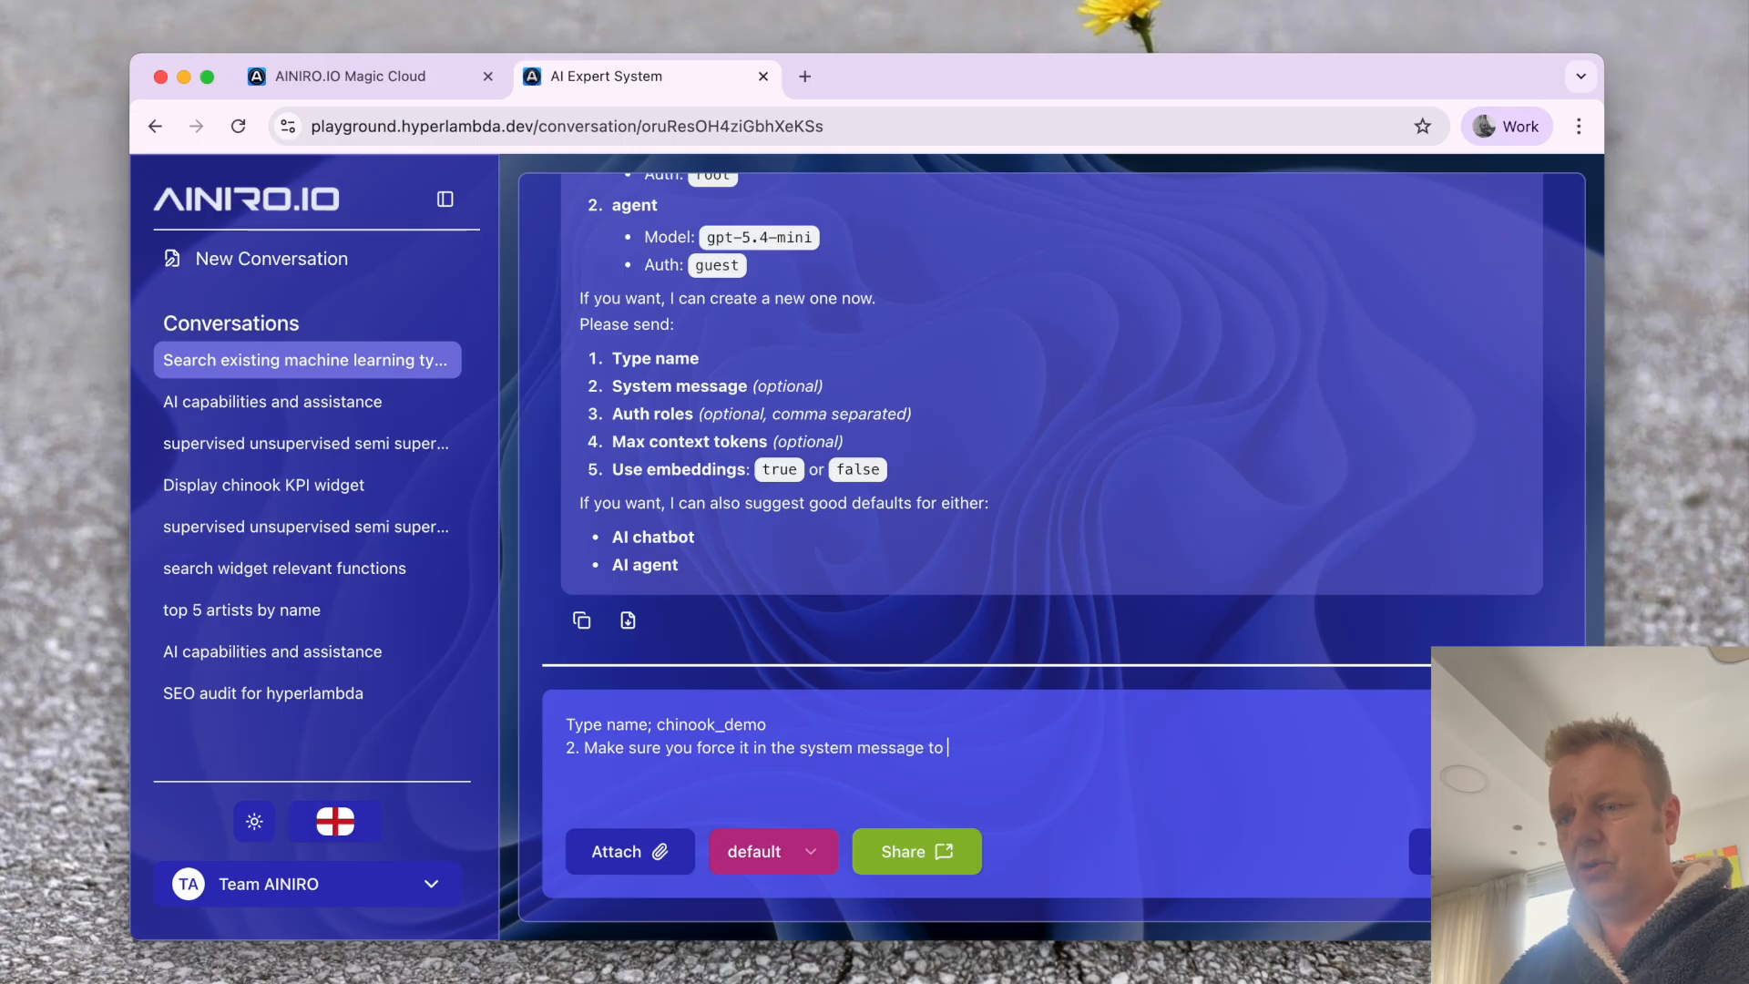
{"action": "type", "text": "show the "}
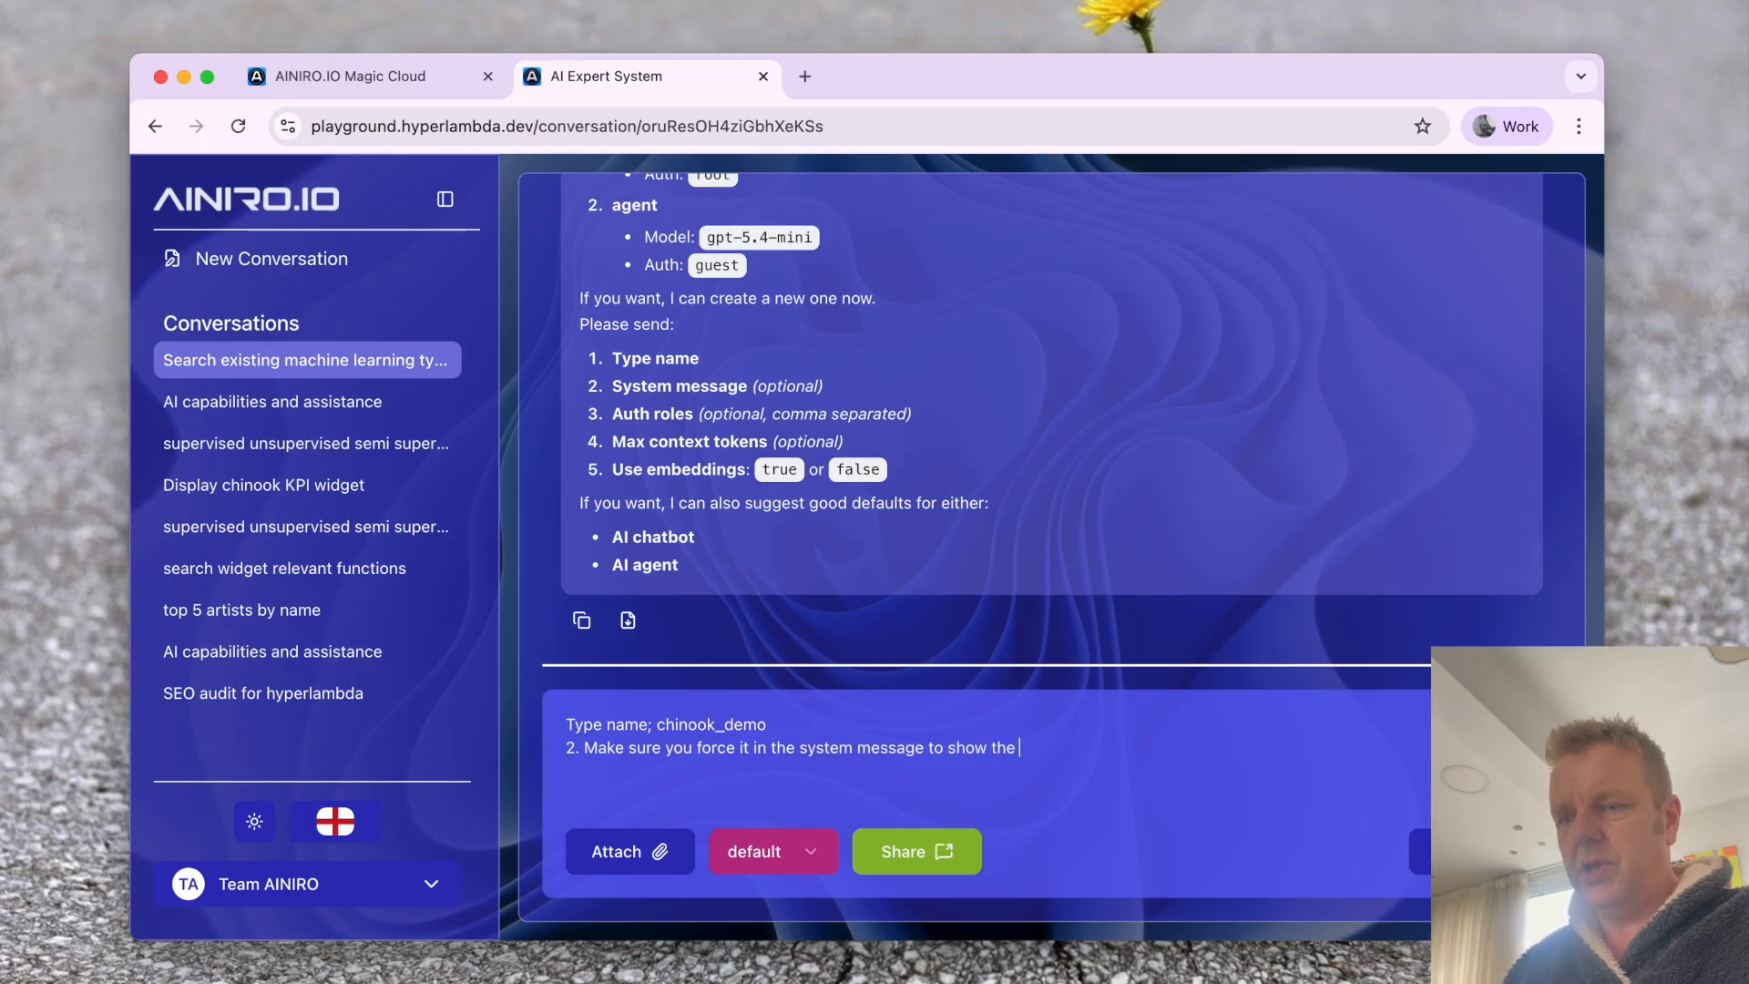
{"action": "type", "text": "chonook"}
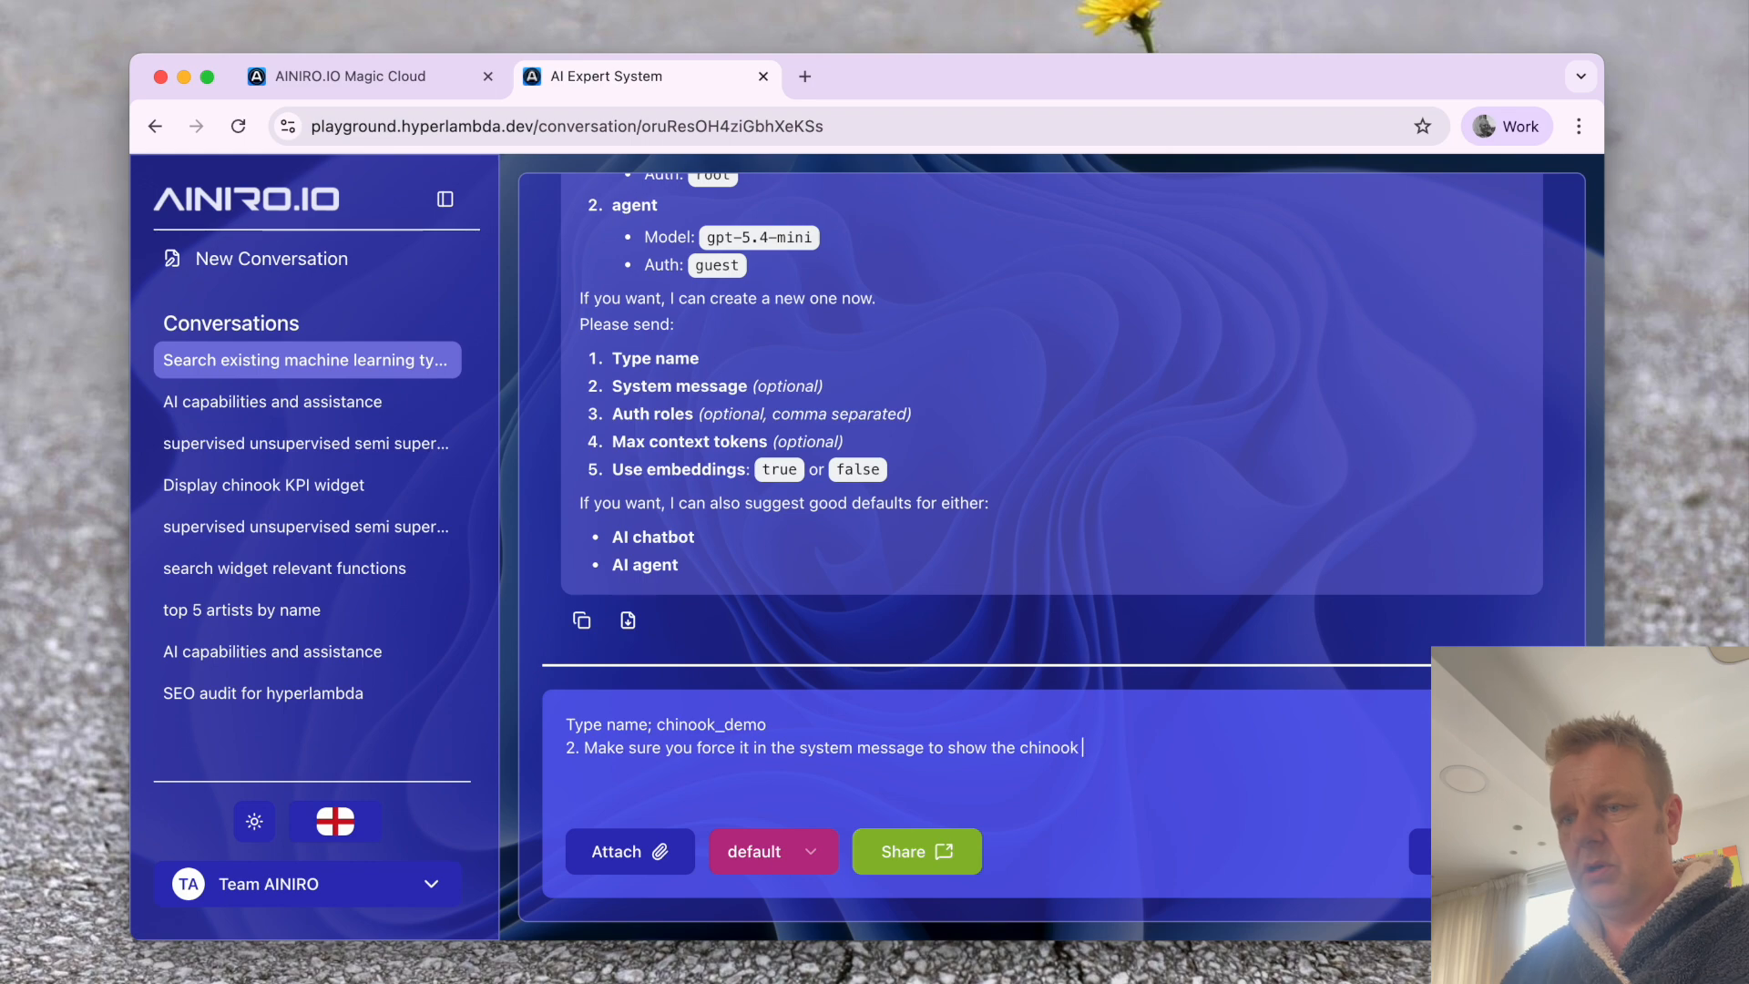
{"action": "type", "text": " widget if the user asks for"}
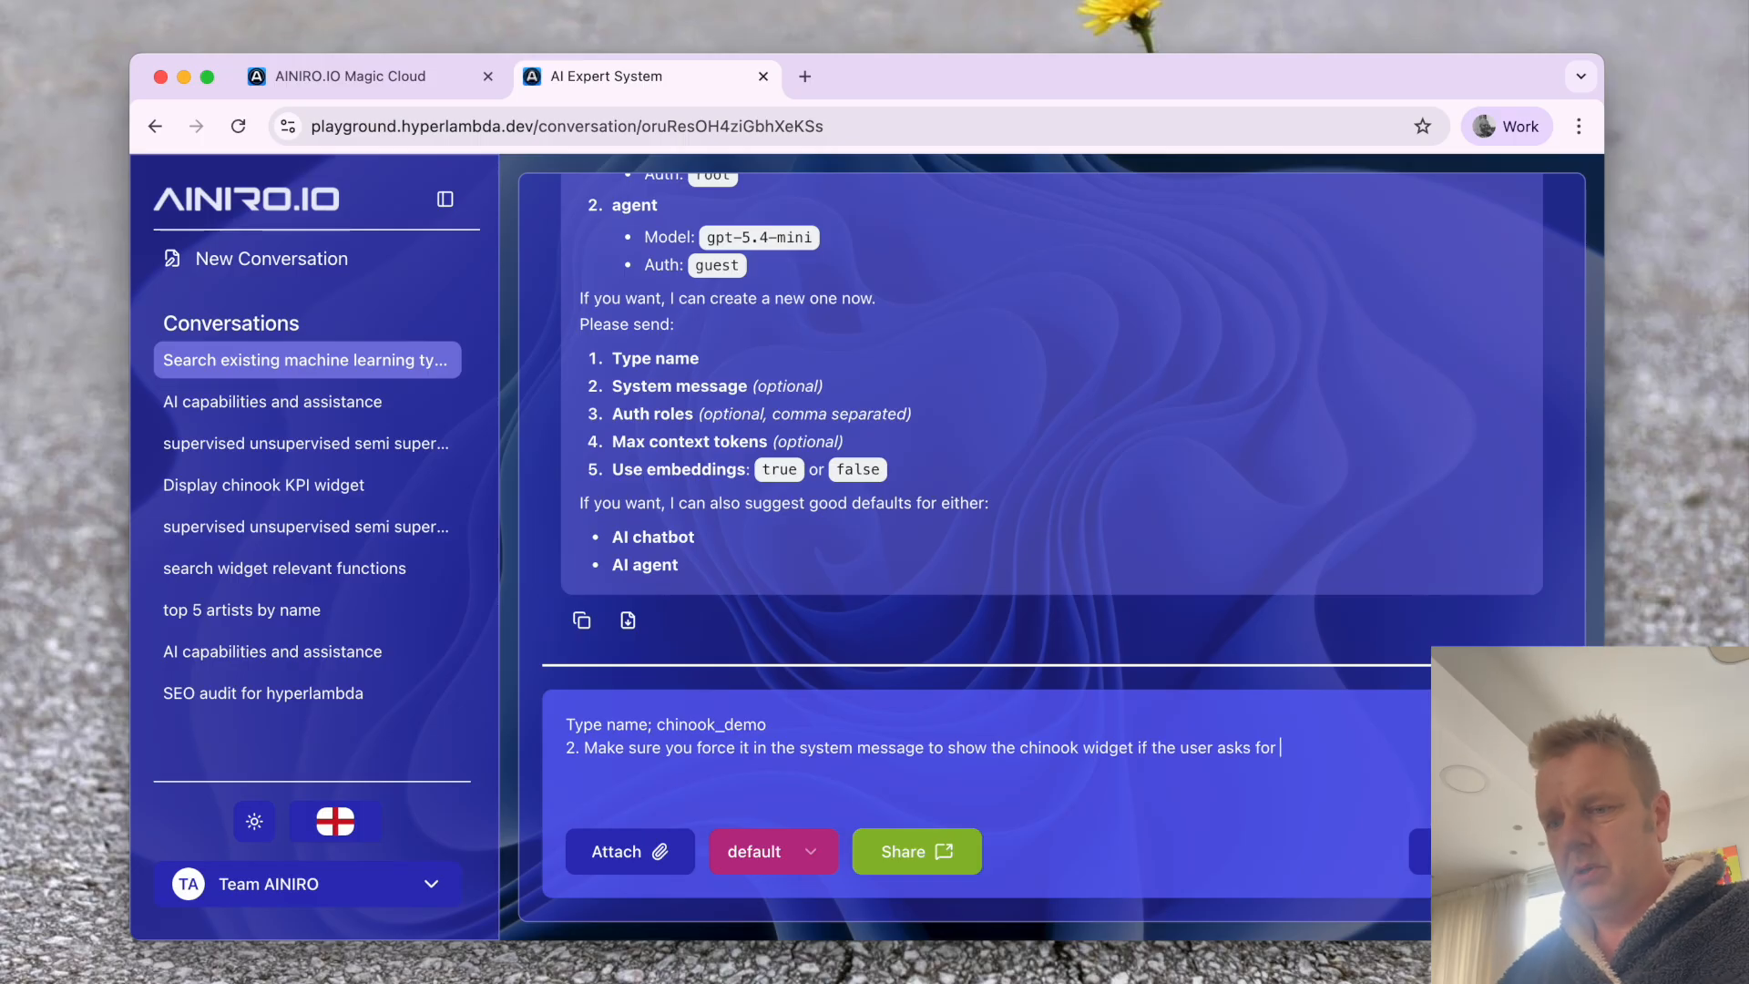
{"action": "type", "text": " chinook widget"}
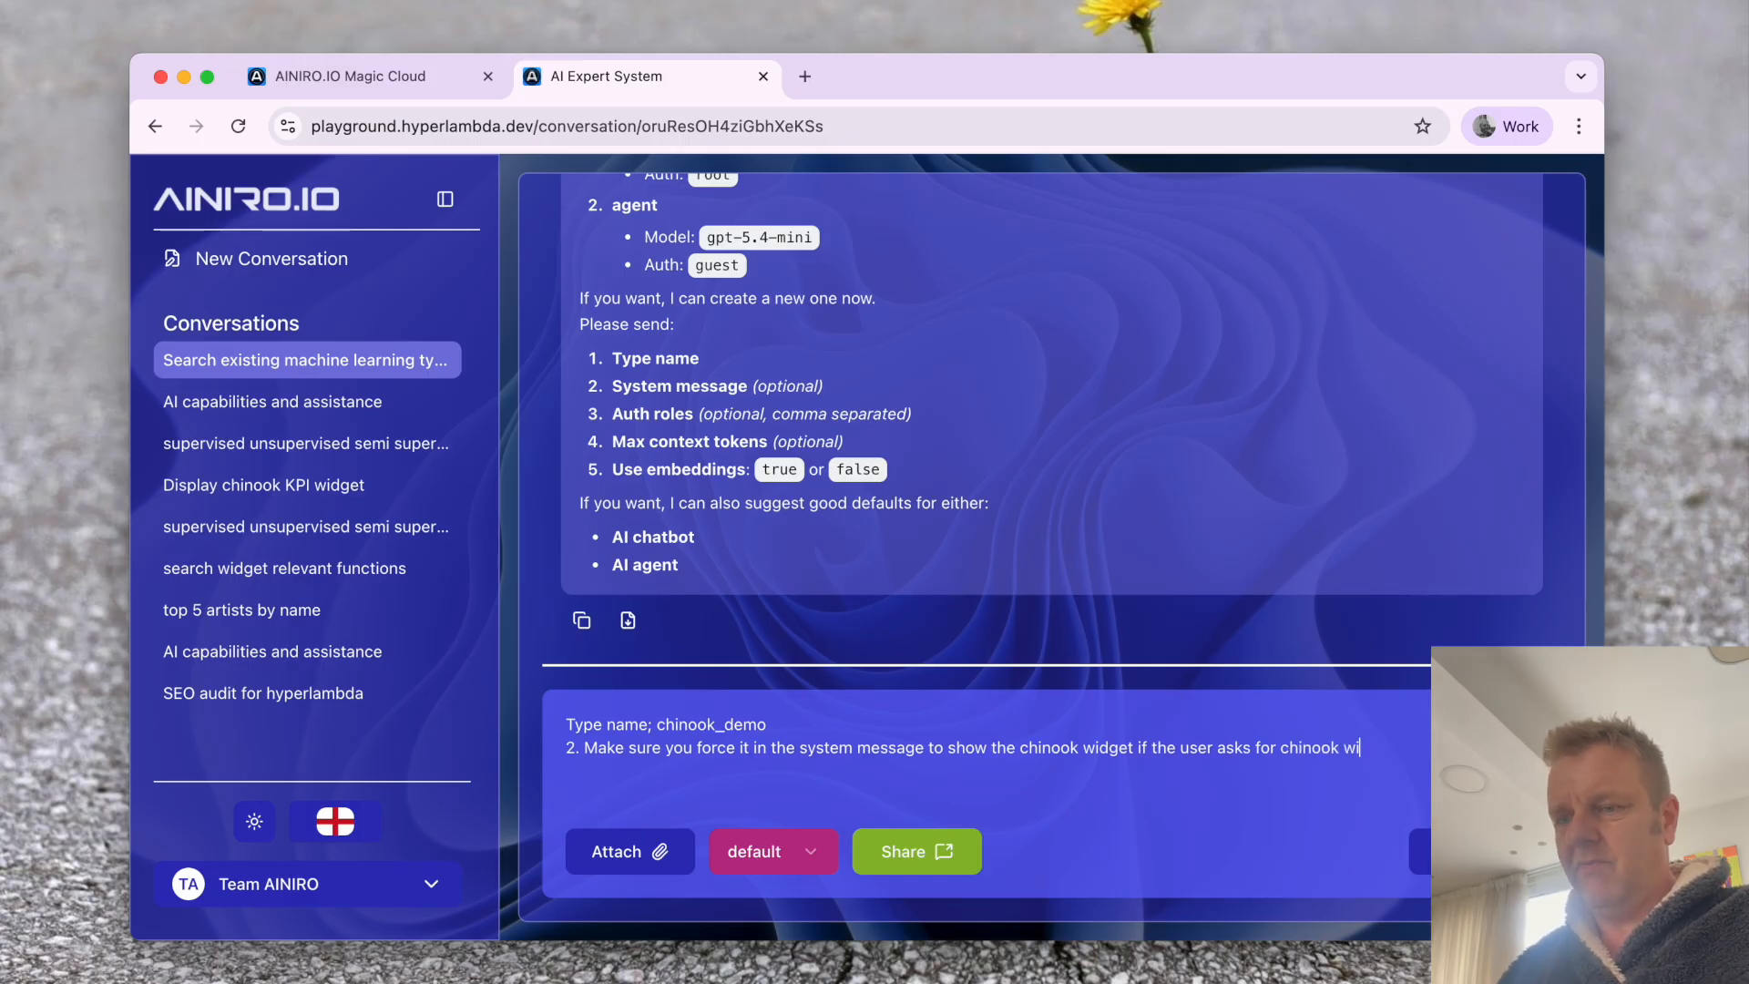
- Add the lines "3. No auth, open for all", "4. 5000" and "5. YES, USE embeddings!", and send the reply
{"action": "key", "text": "shift+Return"}
{"action": "type", "text": "4"}
{"action": "key", "text": "BackSpace"}
{"action": "type", "text": "3. No auth, open for all"}
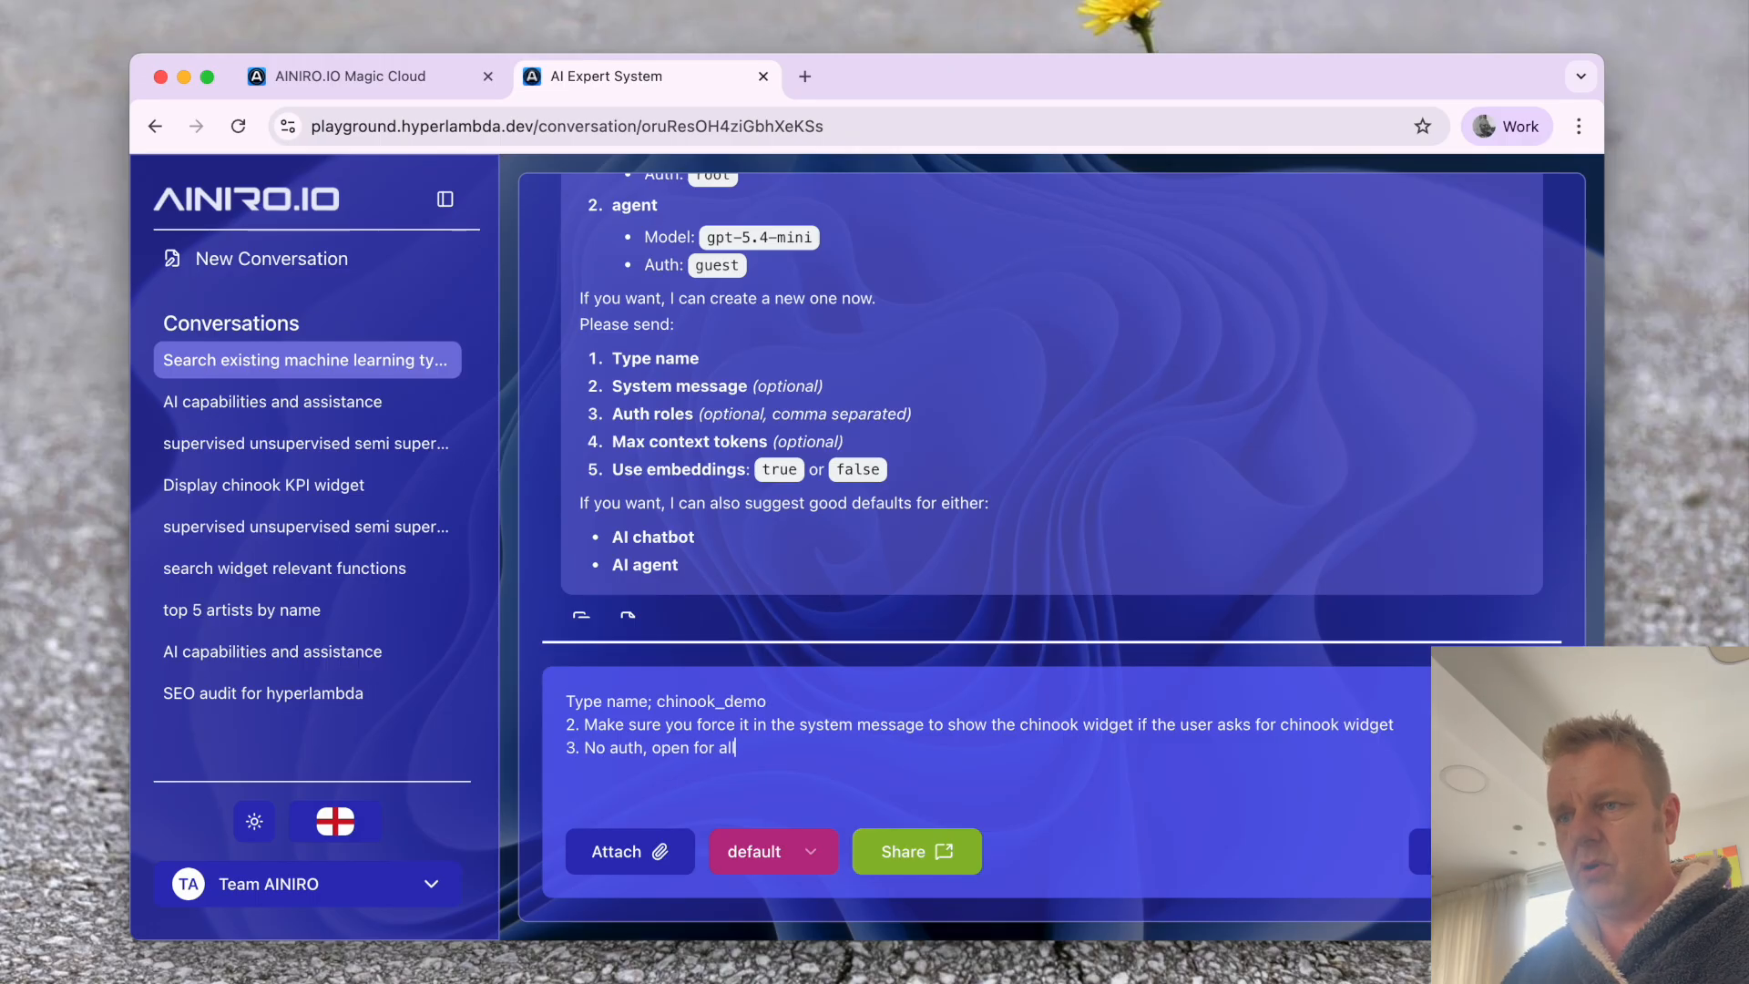
{"action": "key", "text": "shift+Return"}
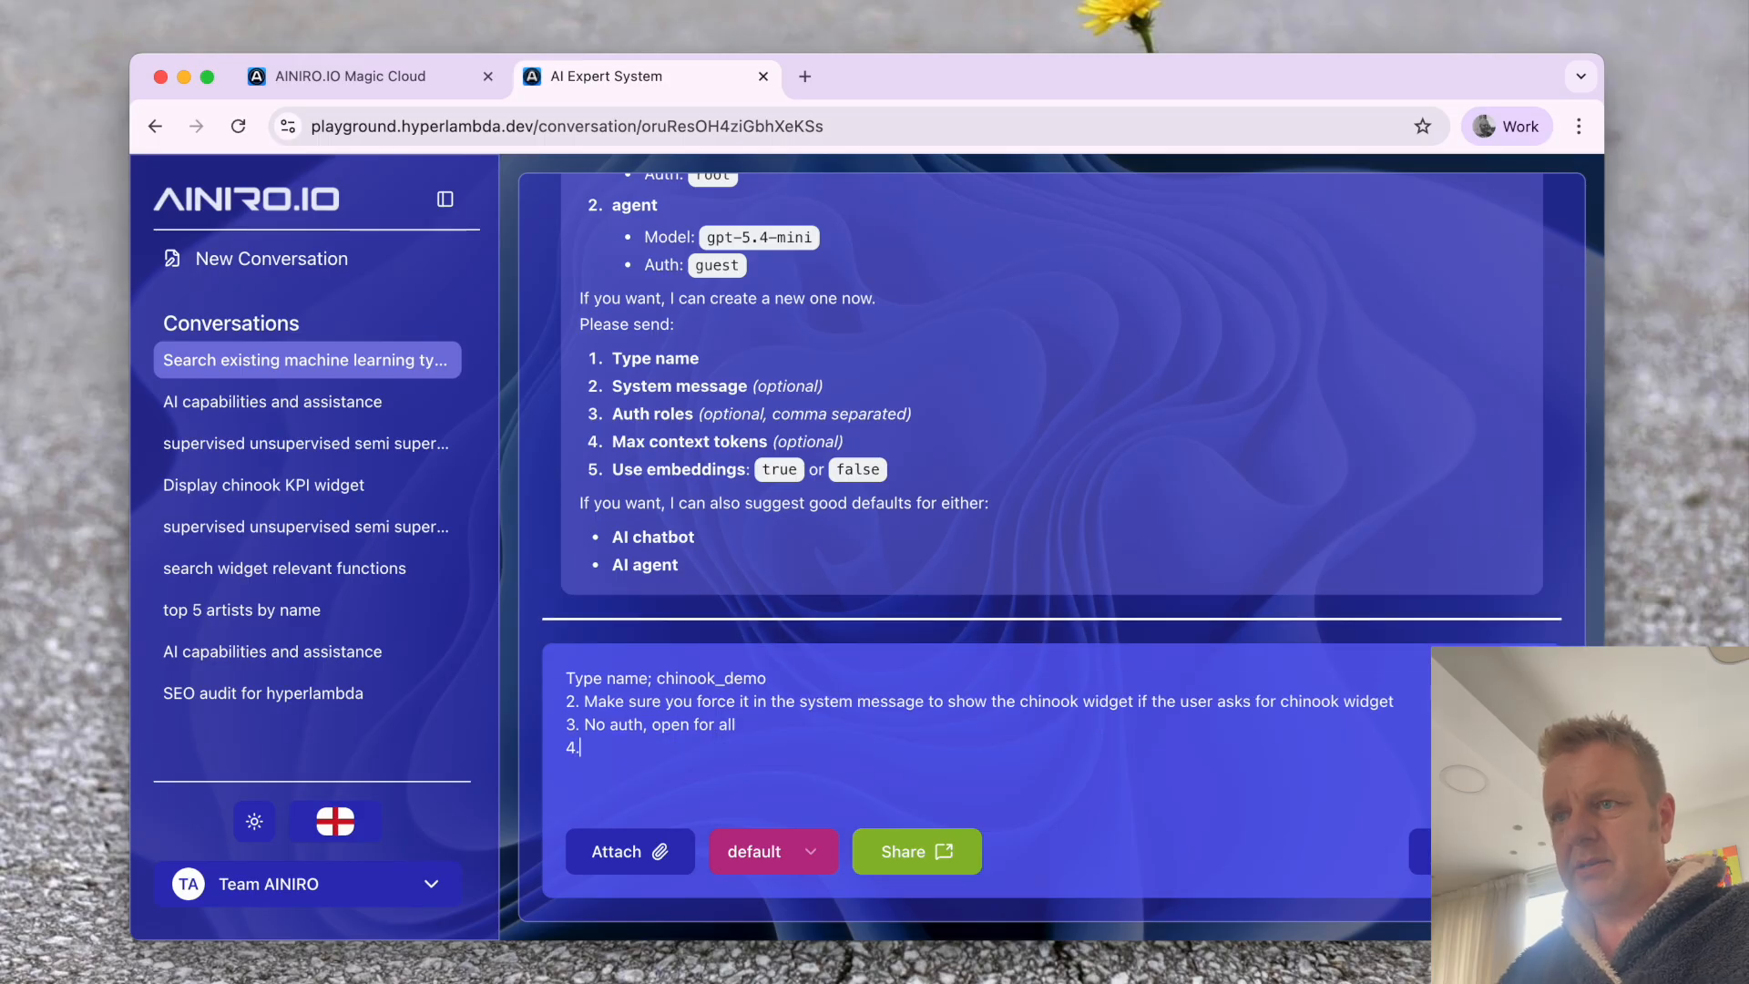
{"action": "type", "text": "4. 5000"}
{"action": "key", "text": "shift+Return"}
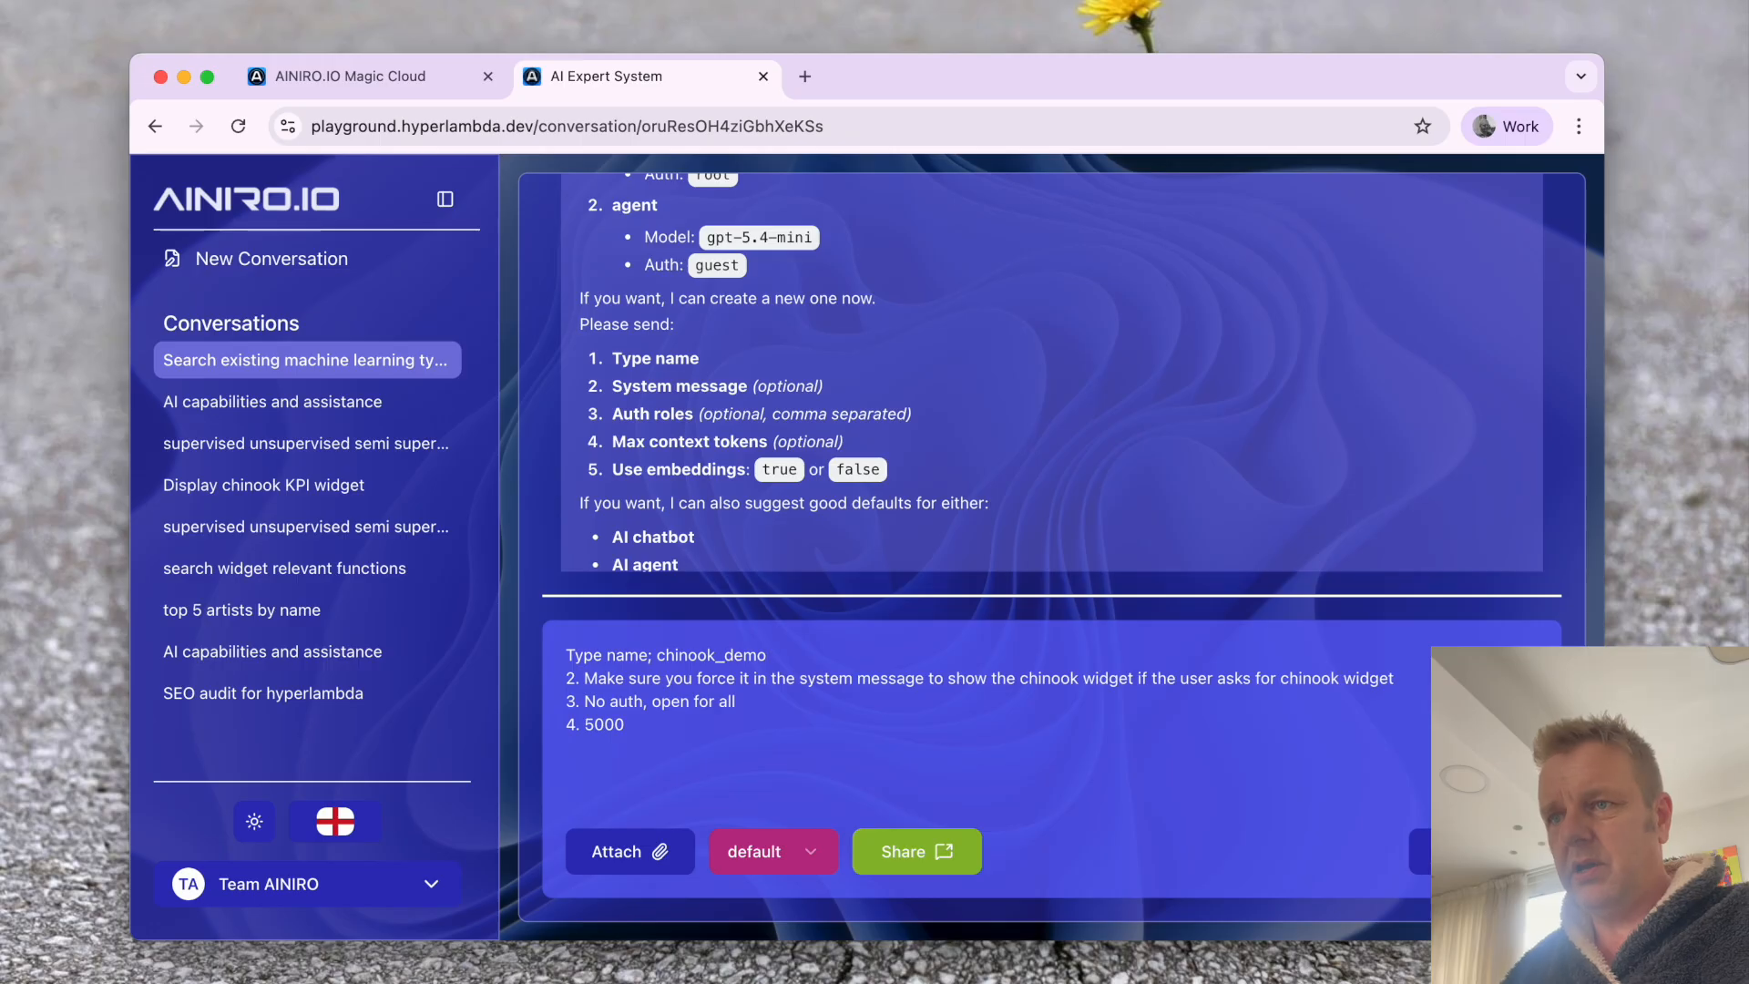
{"action": "type", "text": "5. YES, USE embeddings!±"}
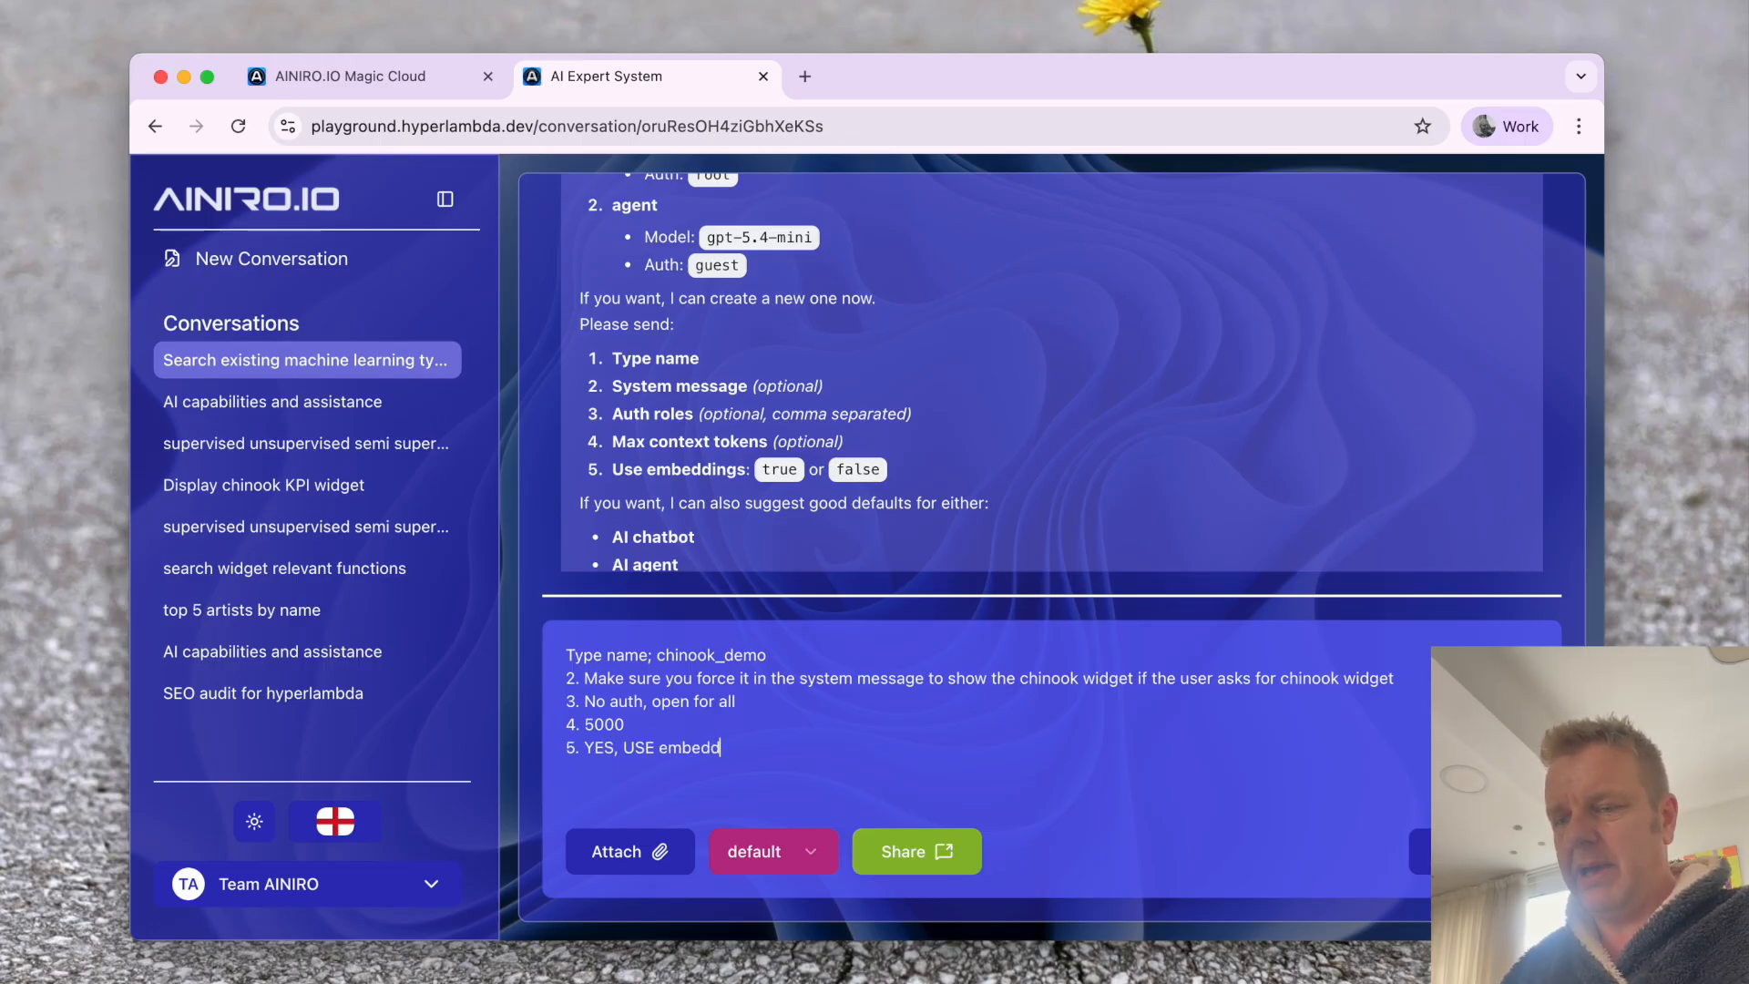
{"action": "key", "text": "Return"}
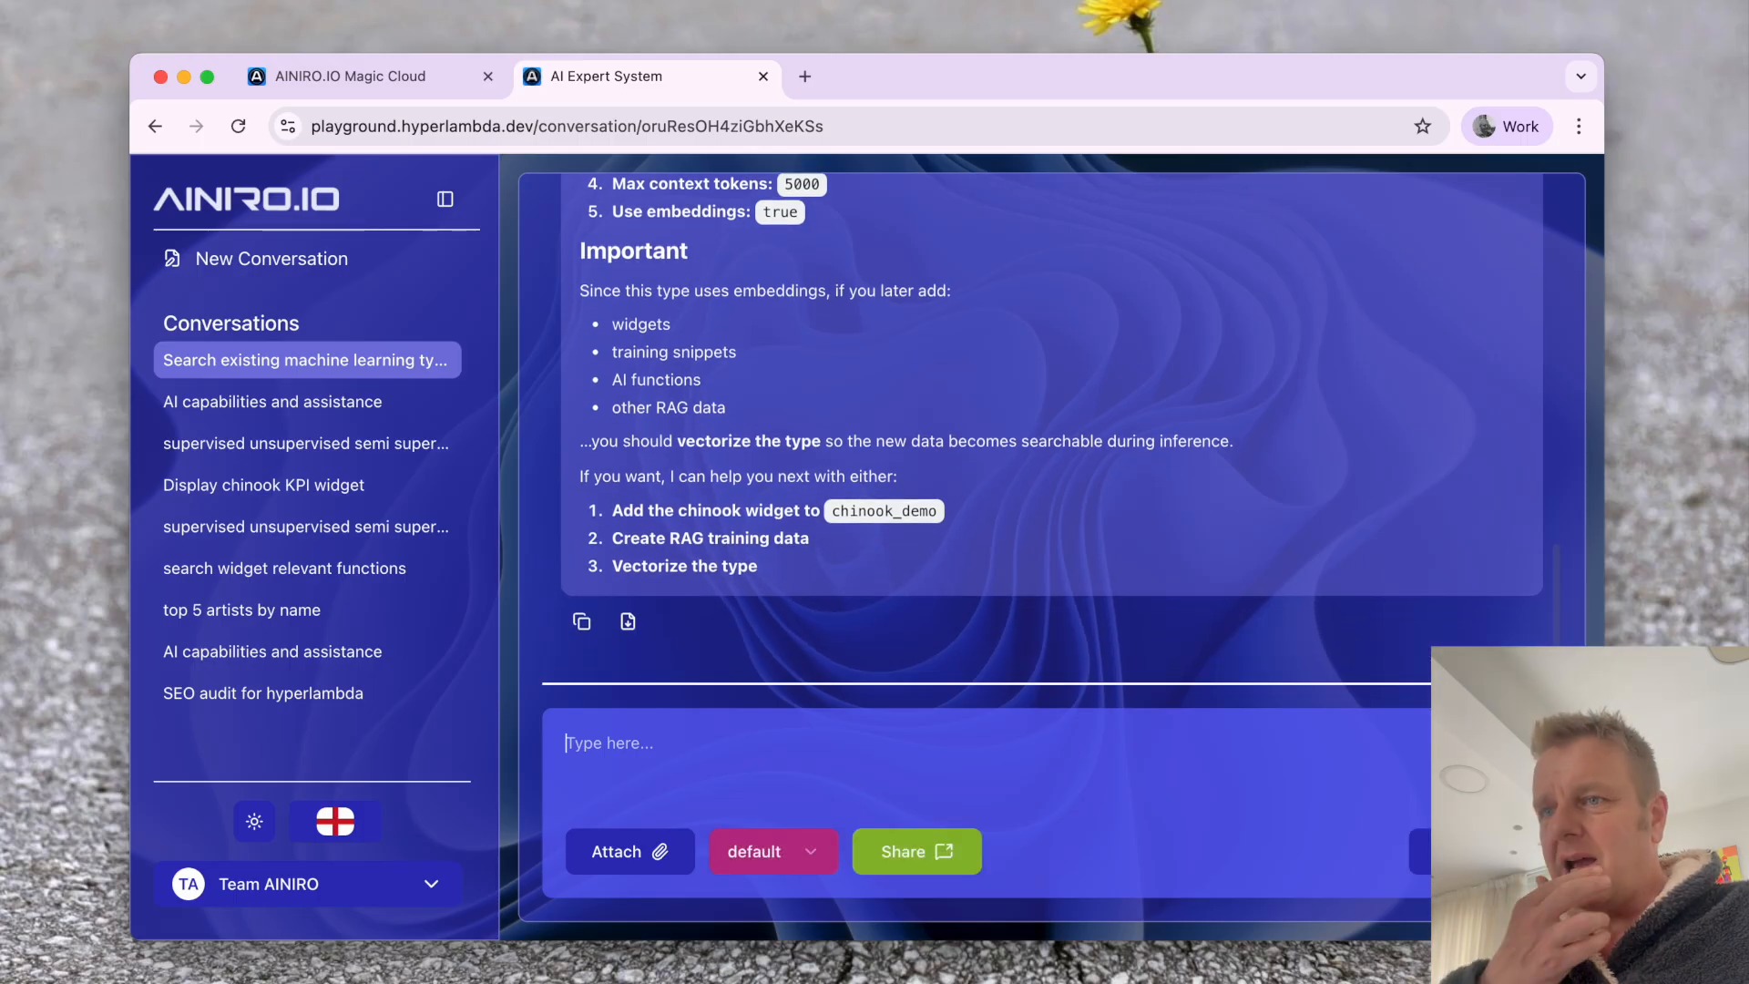
- Begin a new prompt with "OK, I want you to help me design a widget showing KPI stuff from chinook."
{"action": "scroll", "coordinate": [1010, 507], "scroll_direction": "up", "scroll_amount": 5}
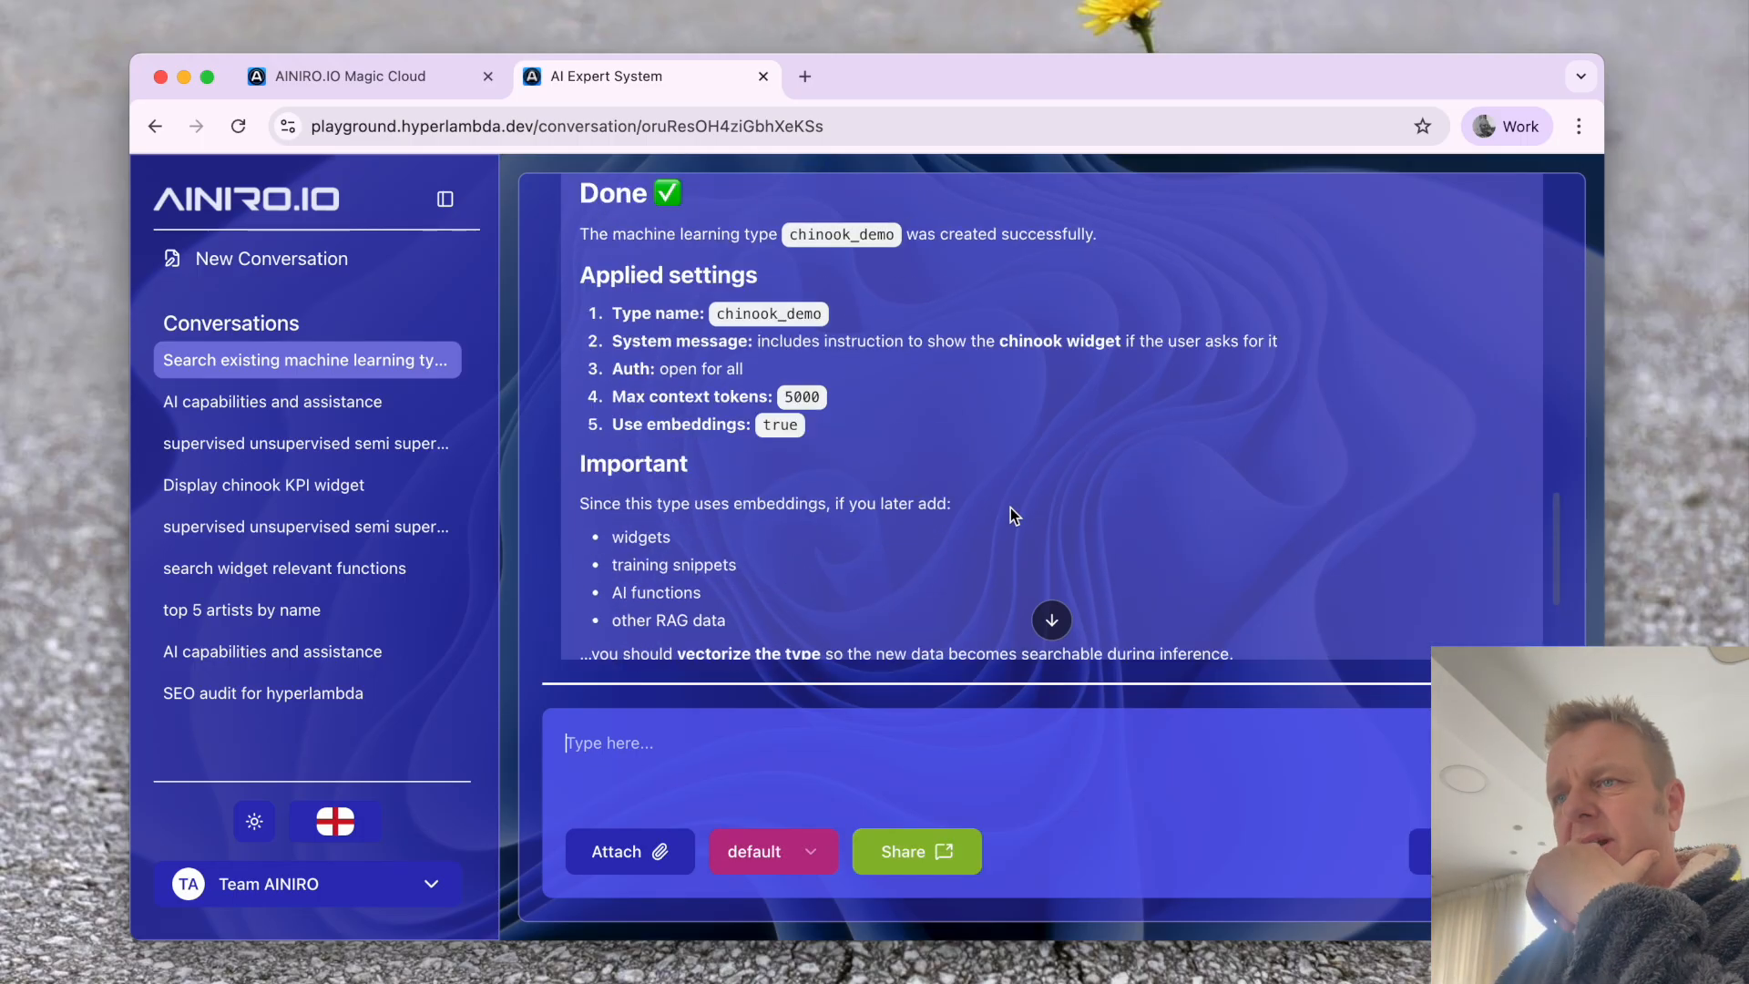
{"action": "mouse_move", "coordinate": [615, 311]}
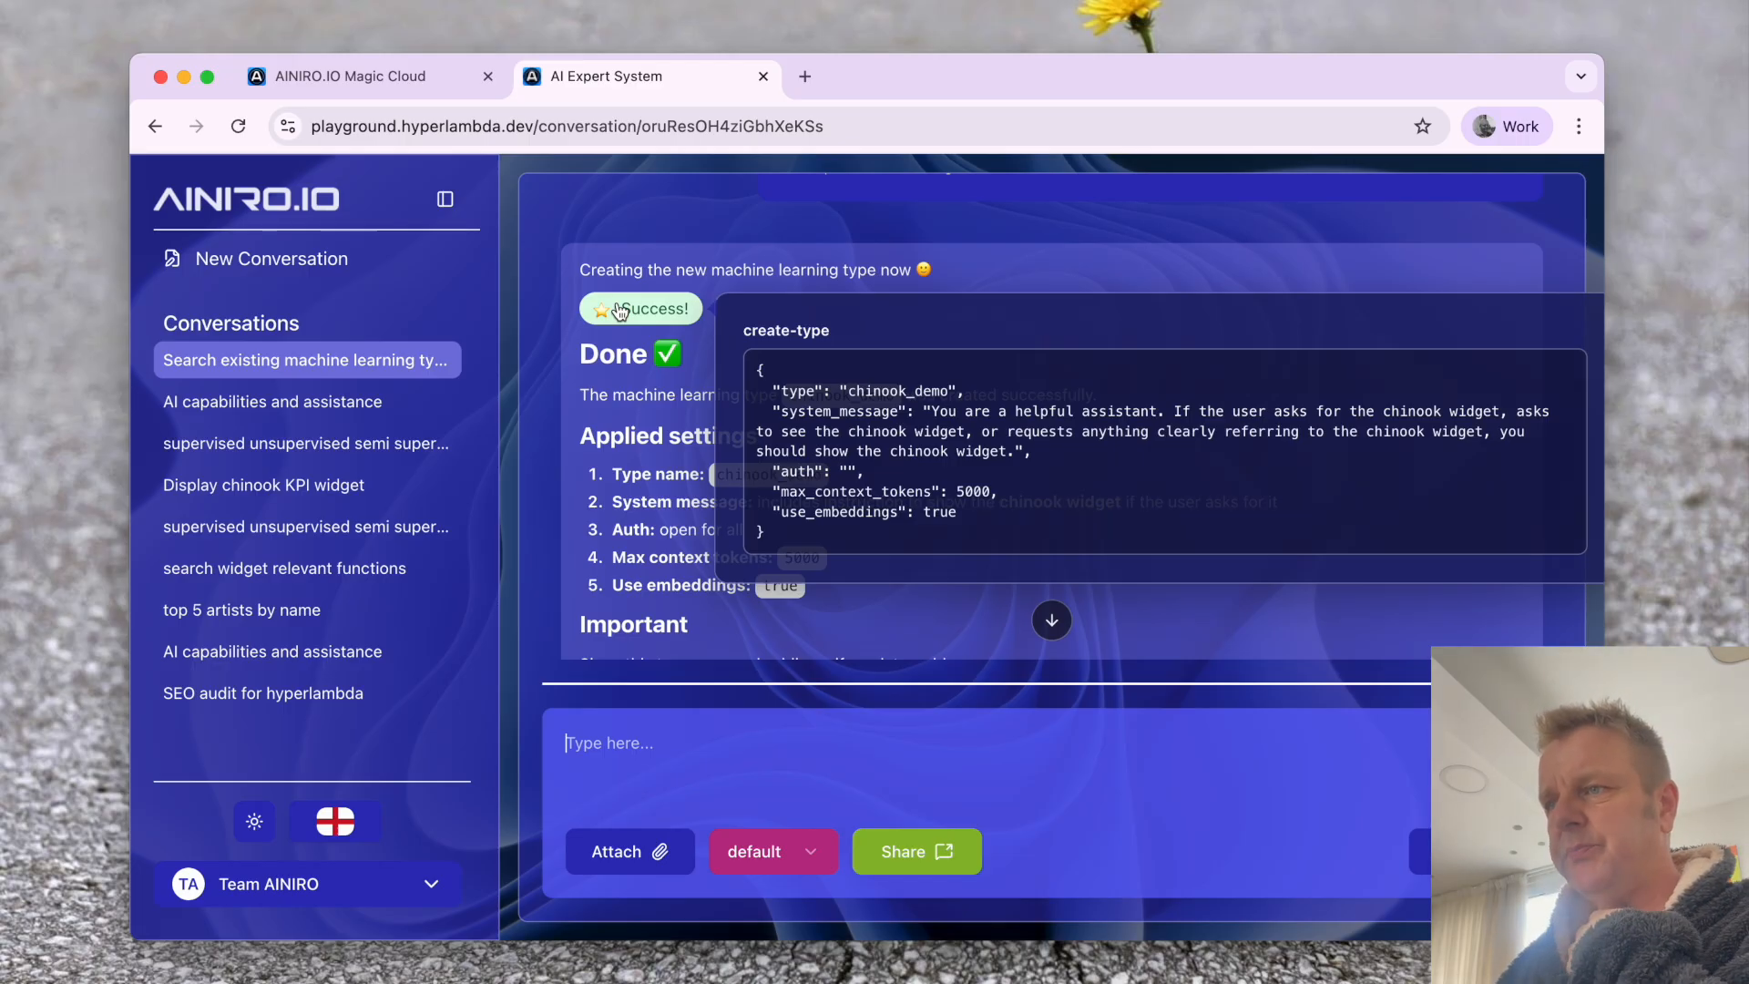
{"action": "scroll", "coordinate": [1003, 255], "scroll_direction": "down", "scroll_amount": 5}
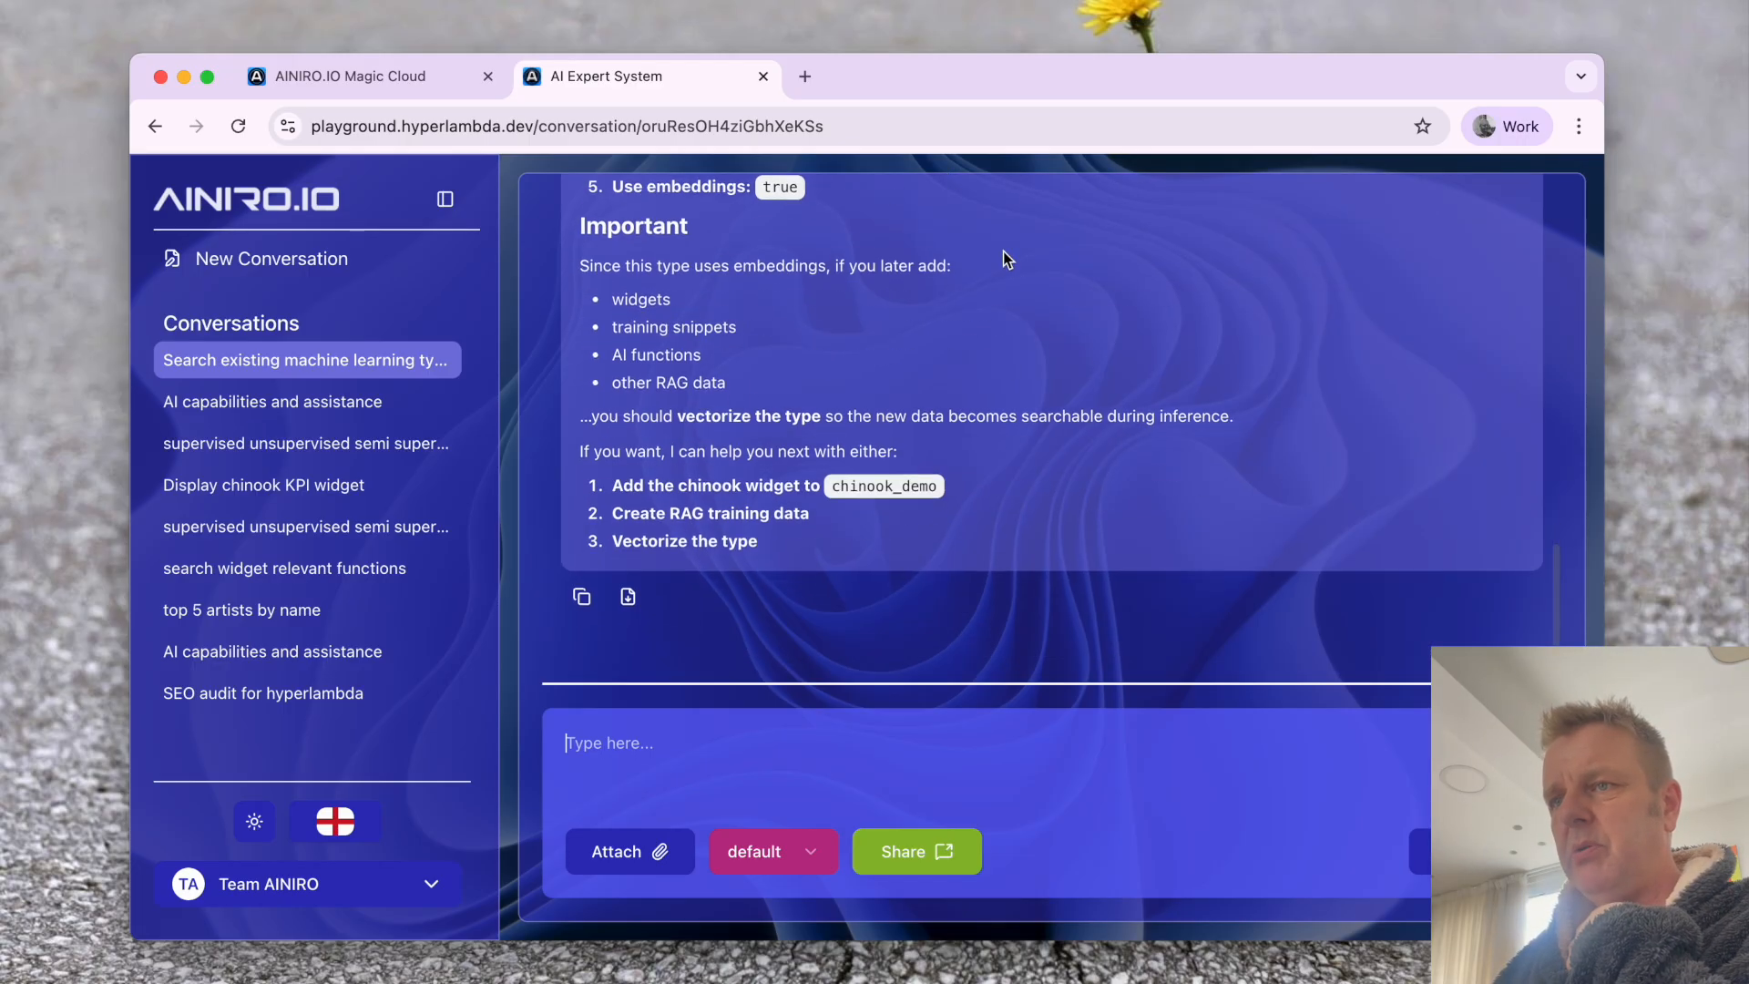
{"action": "type", "text": "OK, I want"}
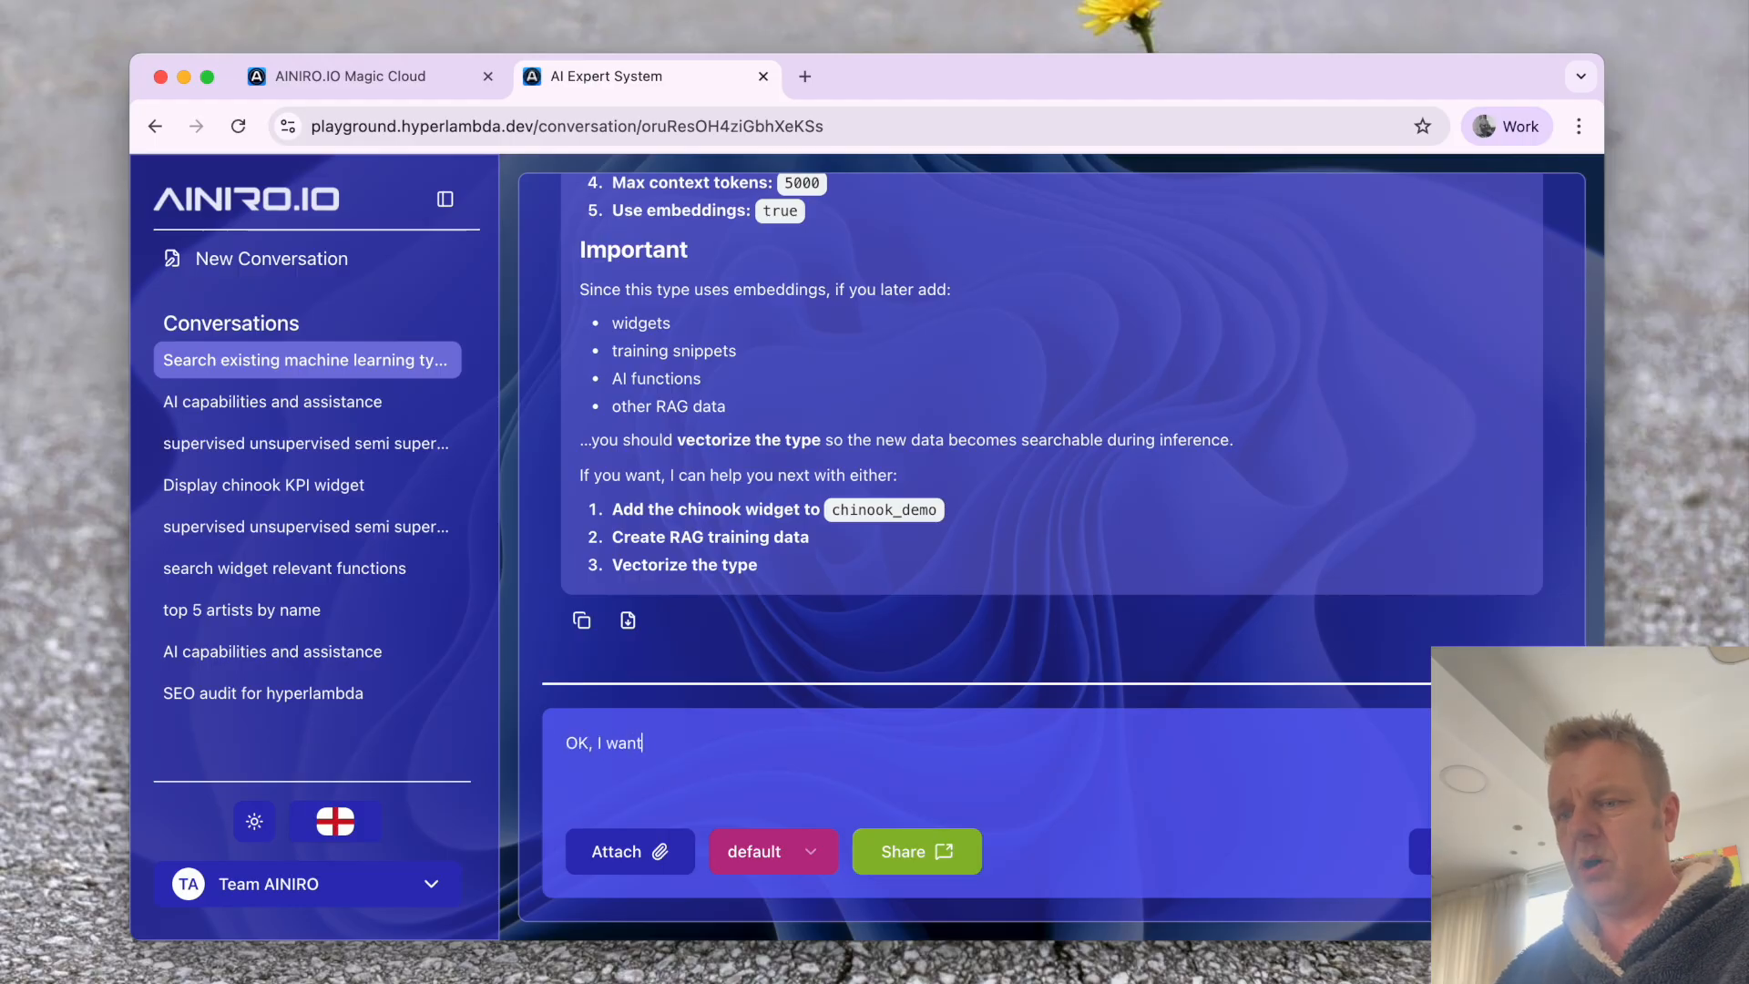
{"action": "type", "text": " you top h"}
{"action": "key", "text": "BackSpace"}
{"action": "key", "text": "End"}
{"action": "type", "text": "lp me design a widget showing "}
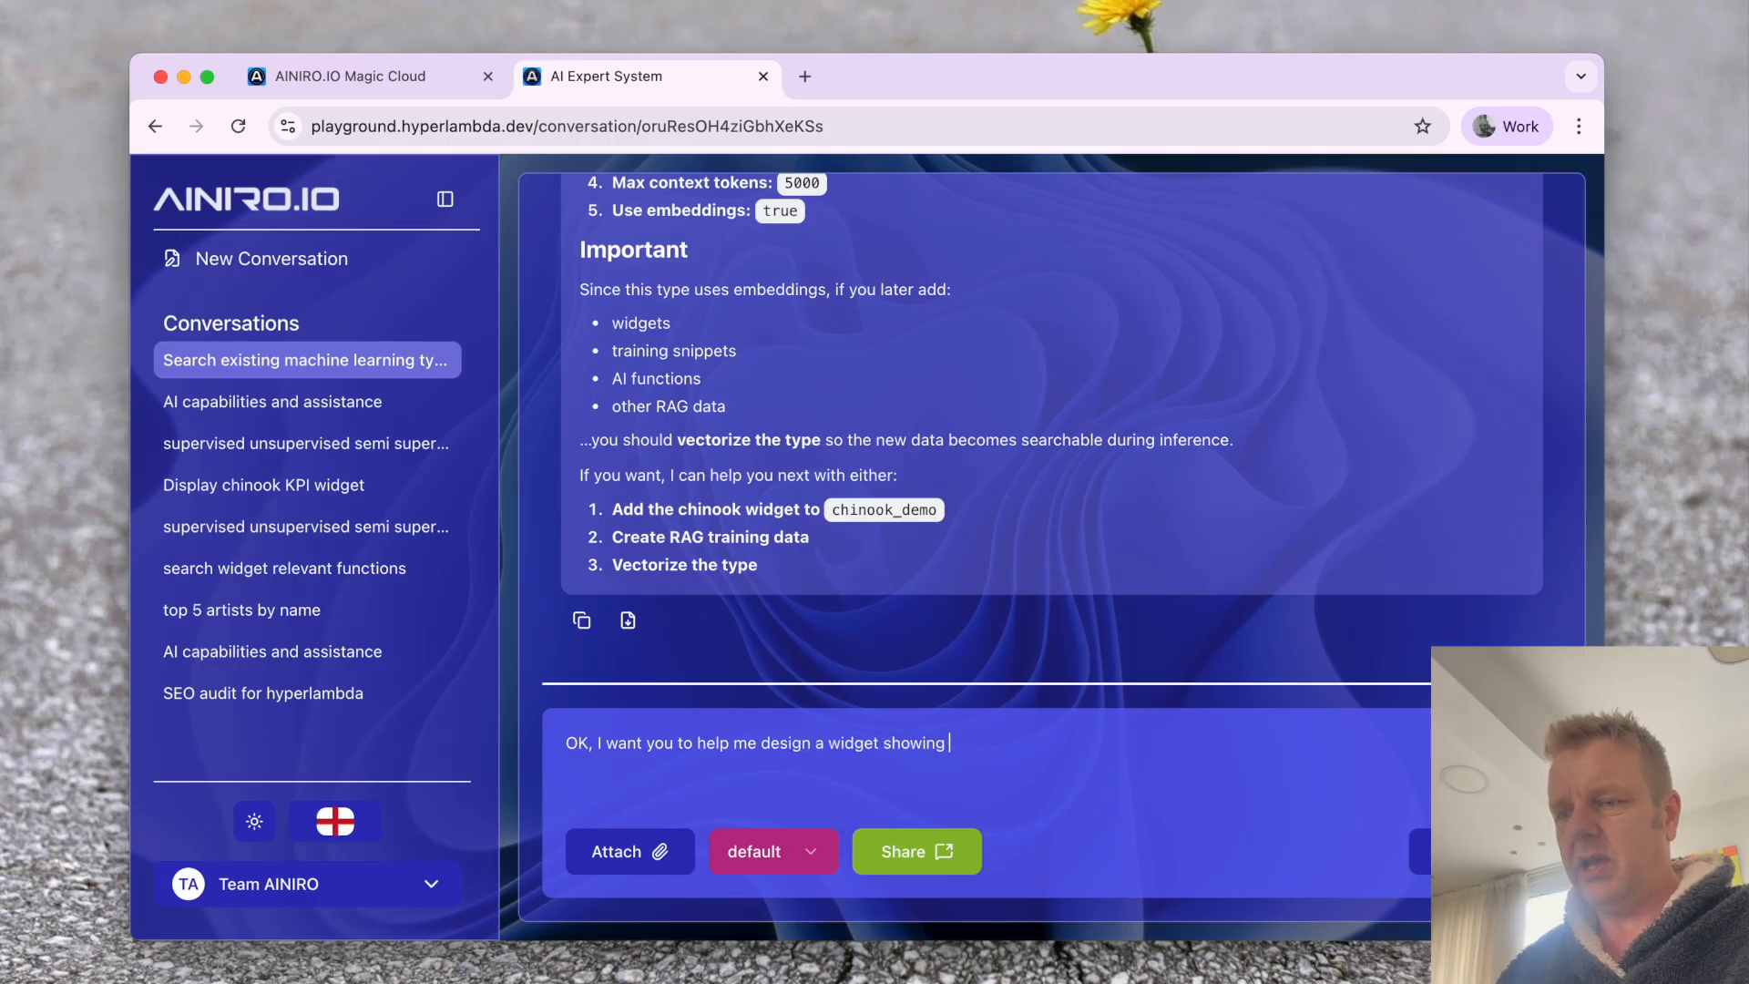
{"action": "type", "text": "KPI stuff from "}
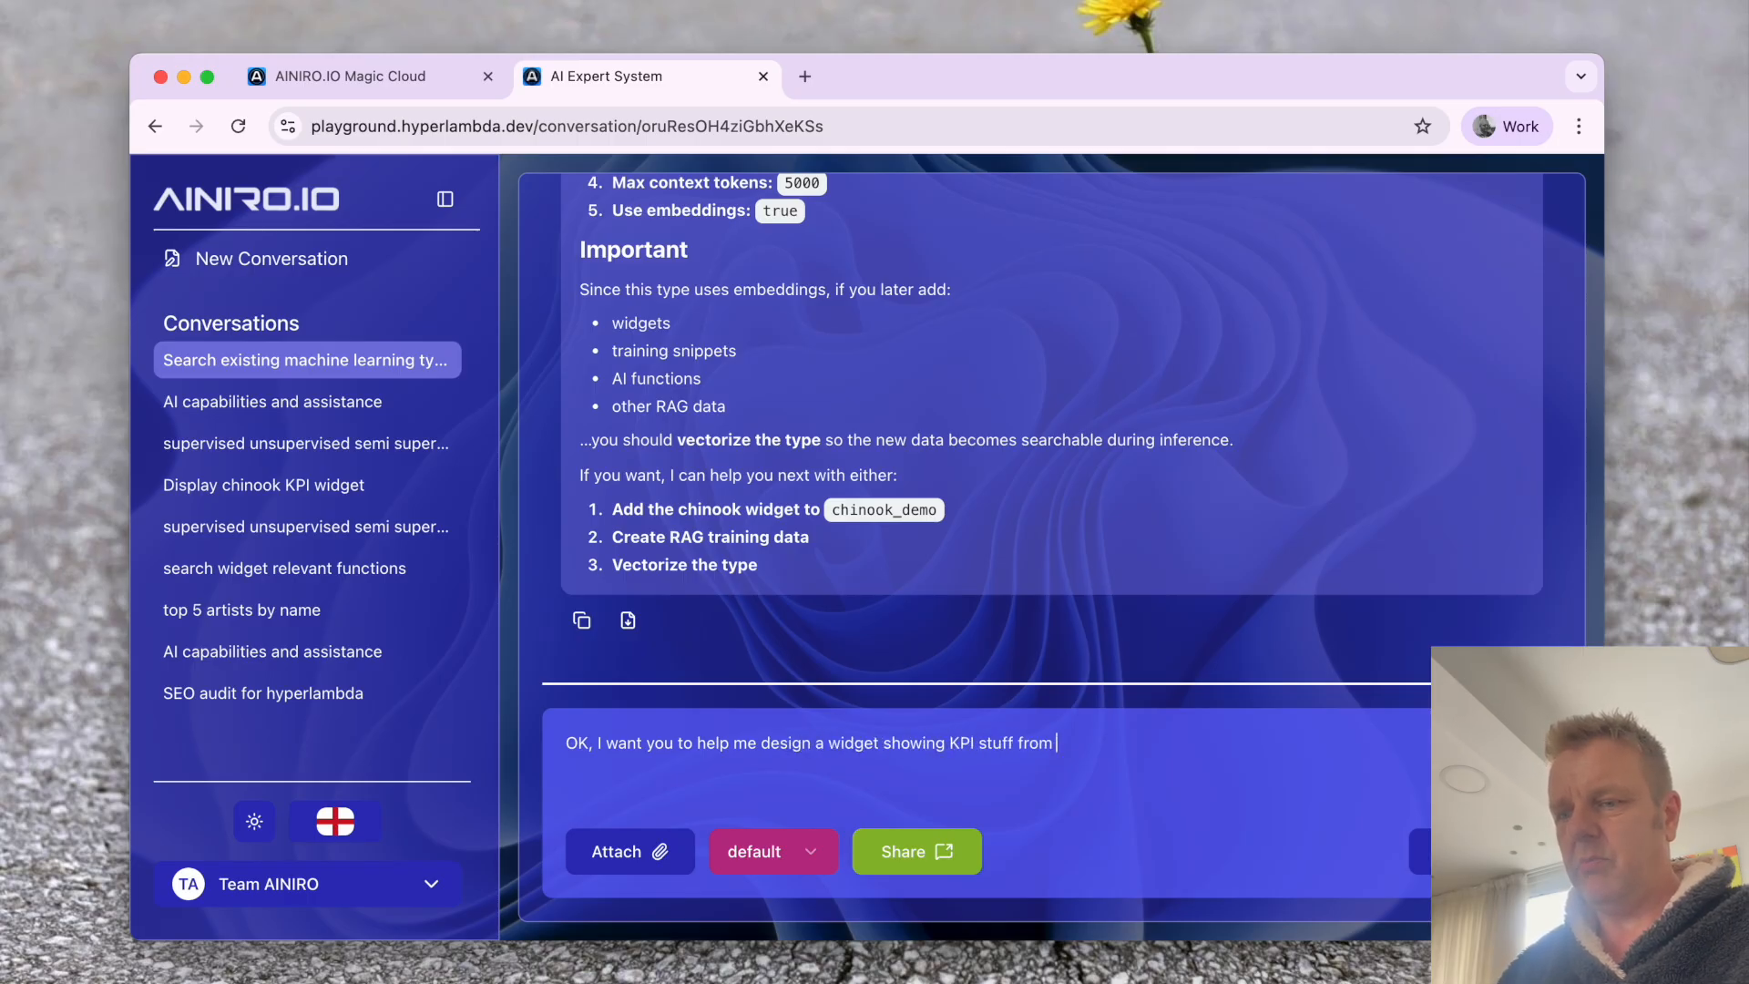
{"action": "type", "text": "chinook. I want"}
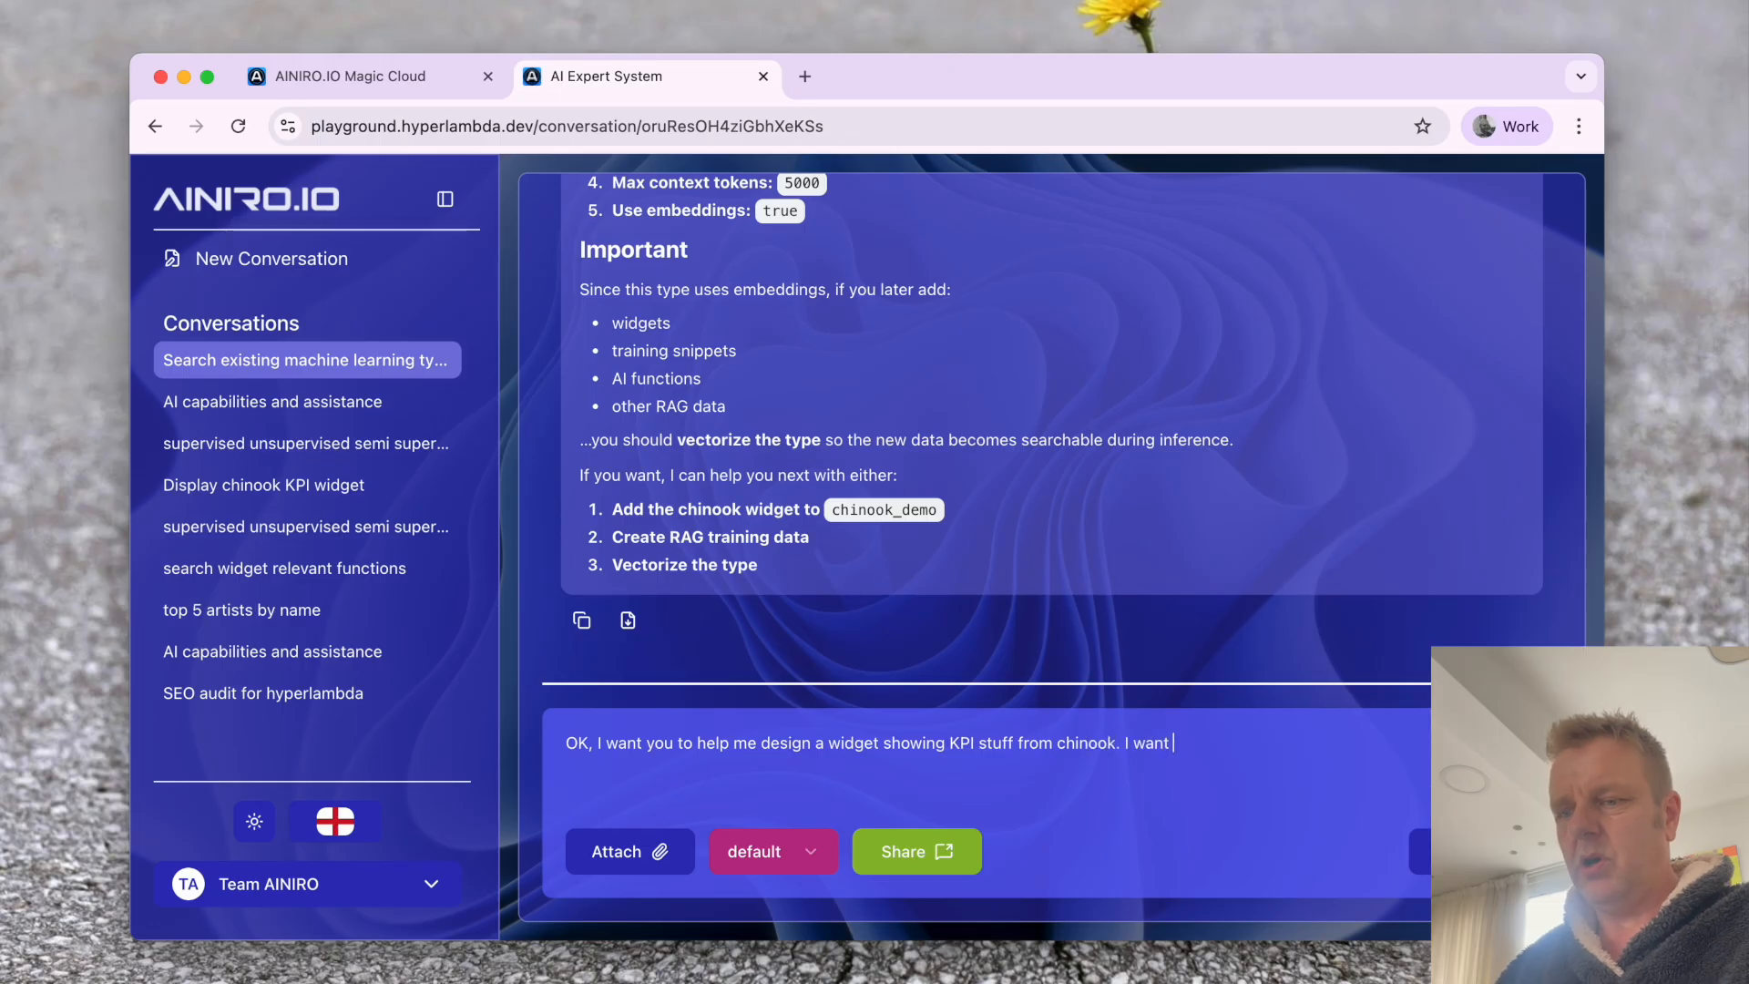
- Add that a modern CLEAN design, a schema lookup first and a backend are wanted, and send the prompt
{"action": "type", "text": " a modern CLEAN design, "}
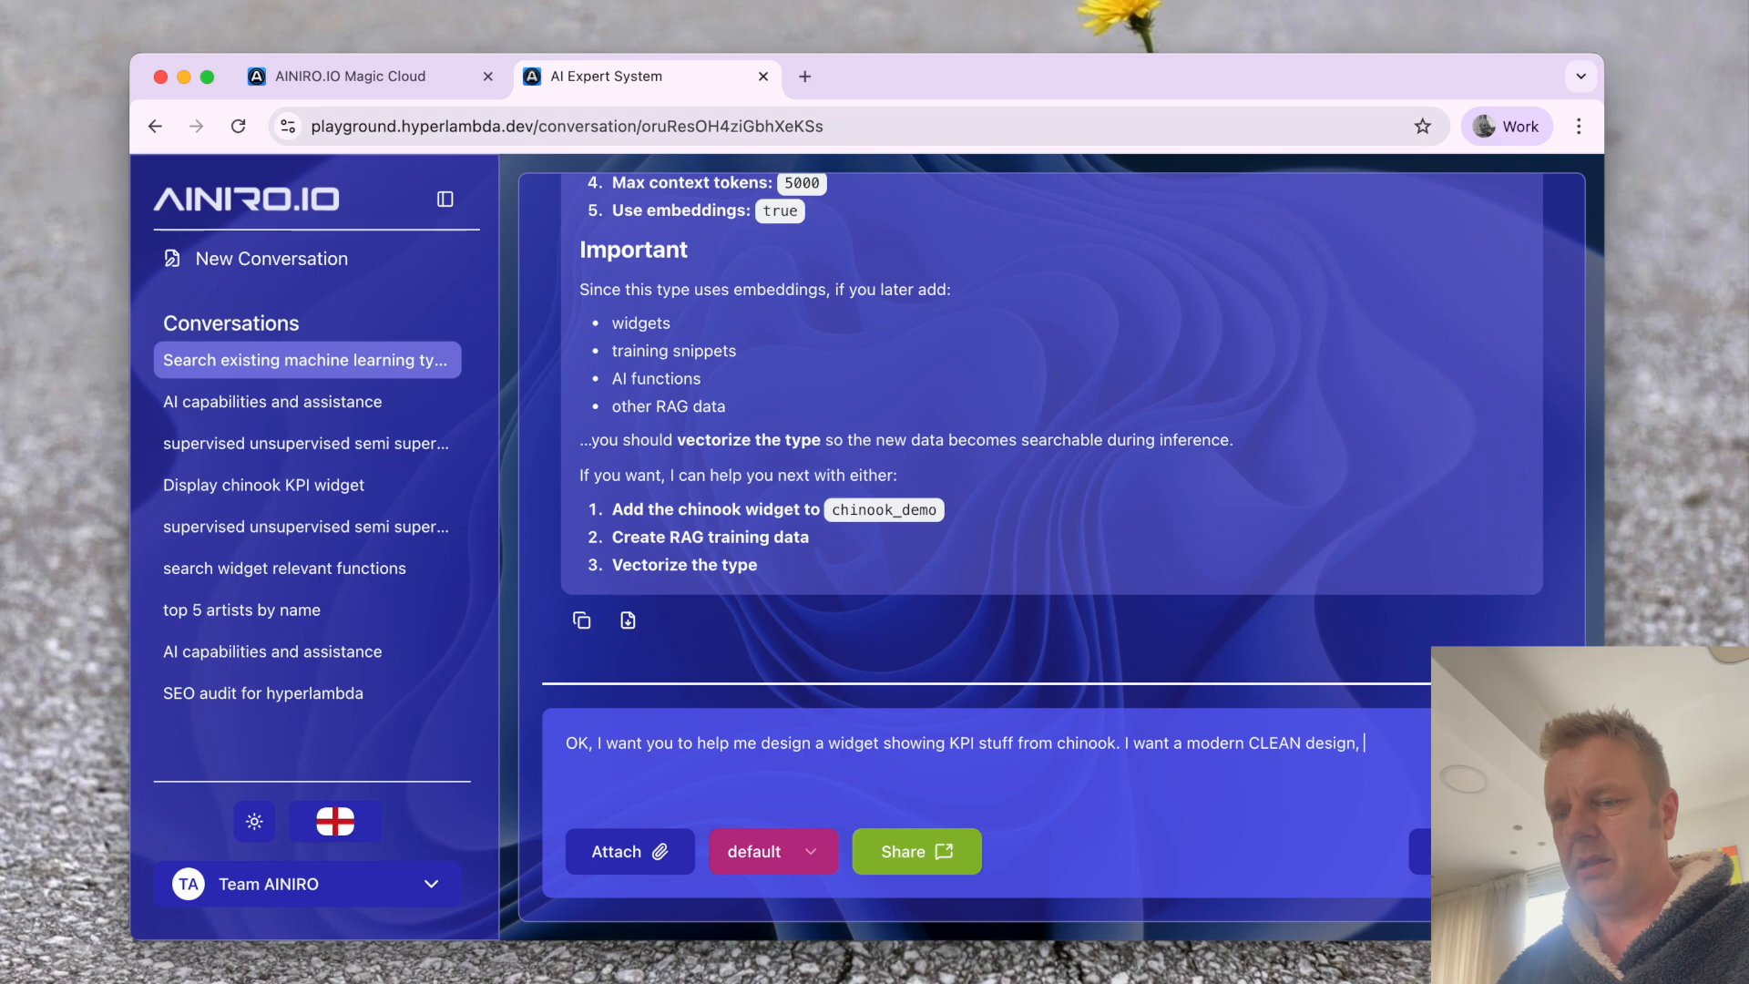
{"action": "type", "text": "and s"}
{"action": "type", "text": "ook"}
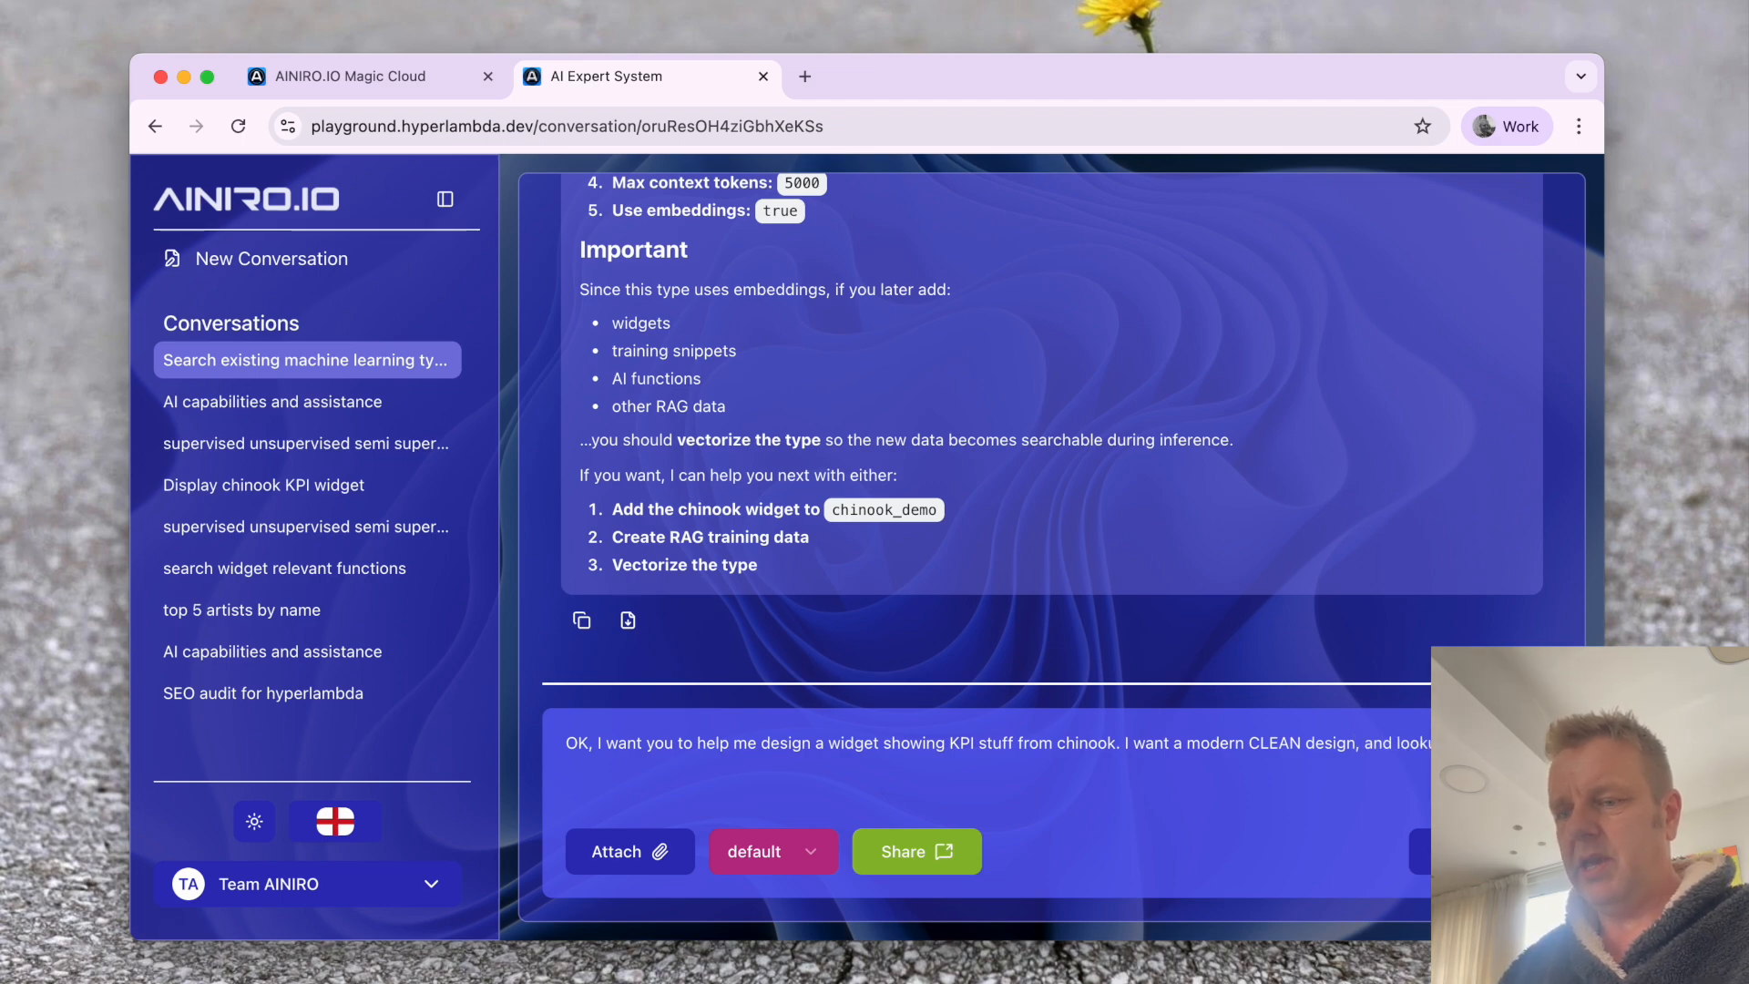
{"action": "type", "text": "schema first"}
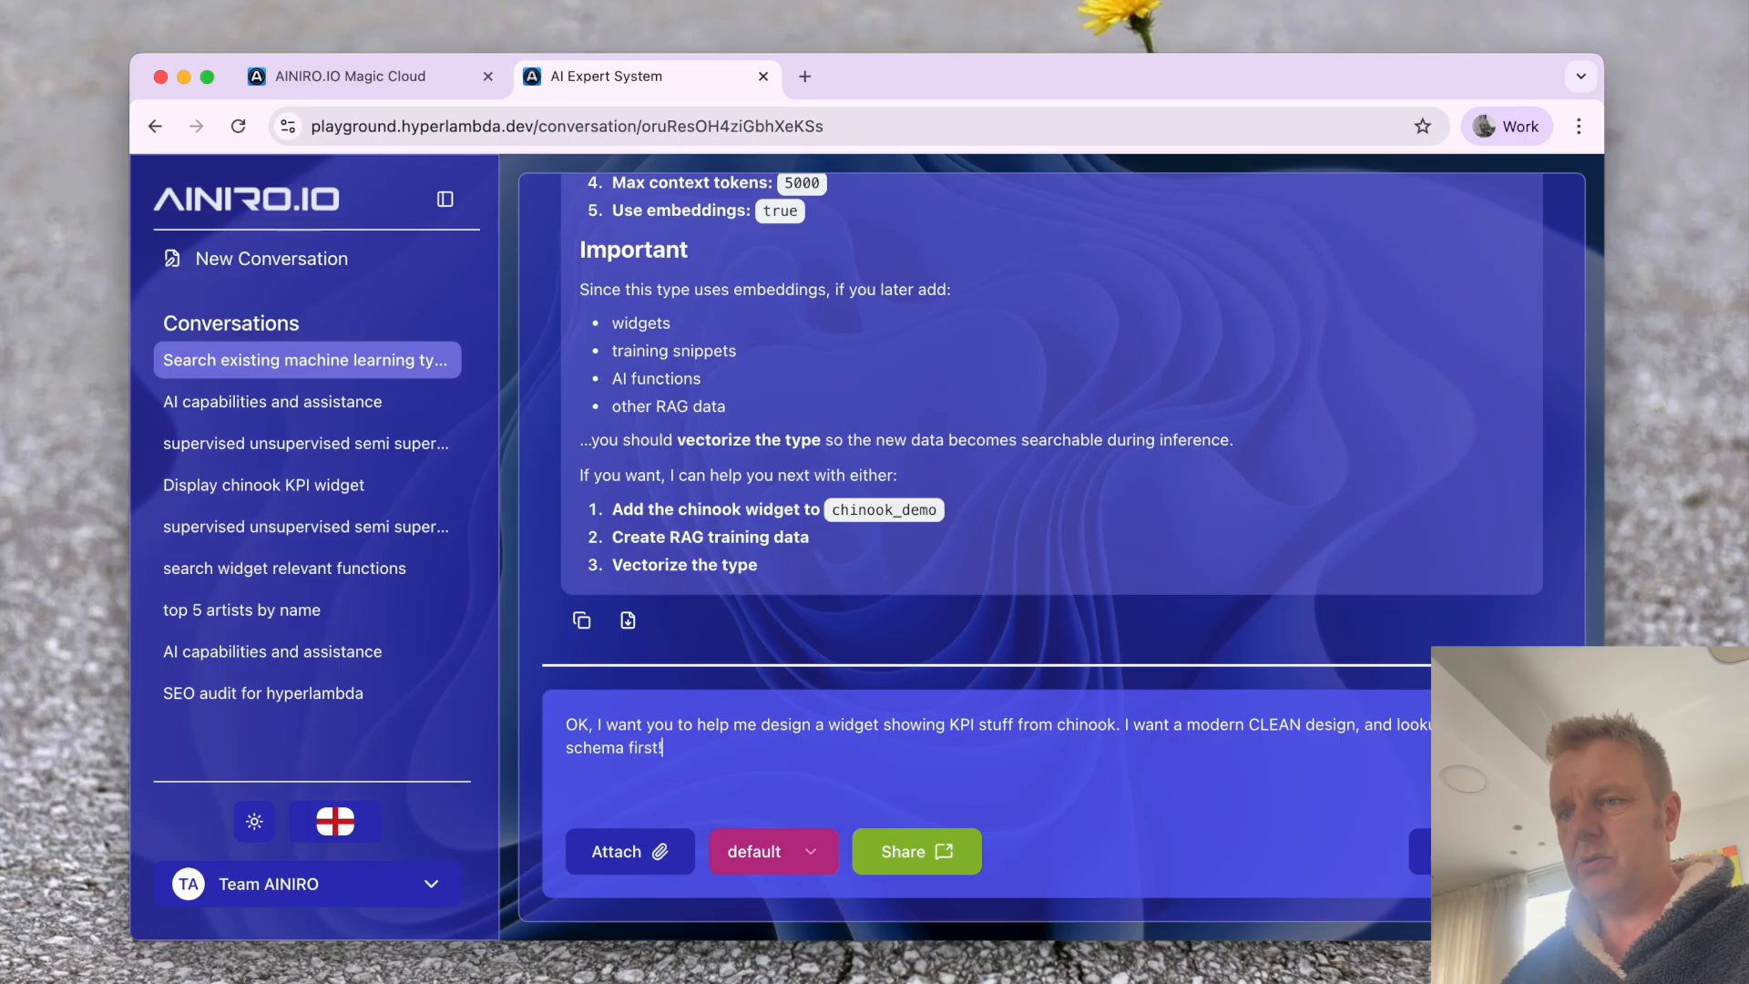
{"action": "type", "text": "! I'll need a abckend"}
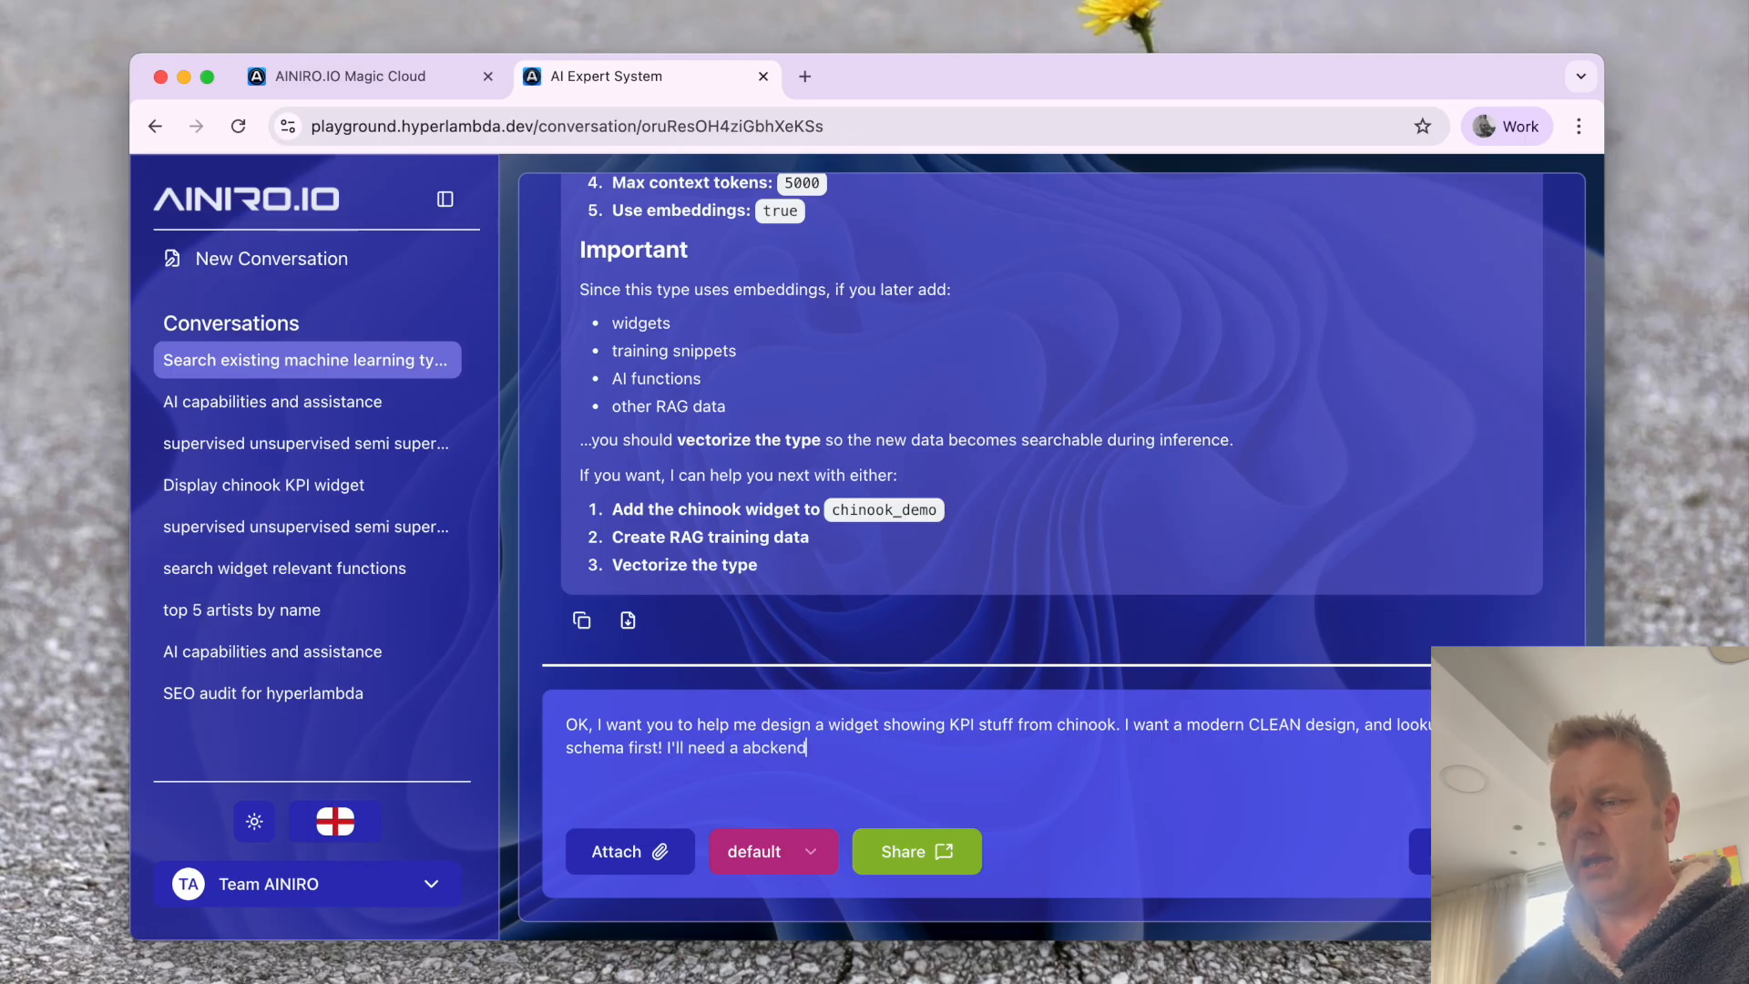
{"action": "key", "text": "Return"}
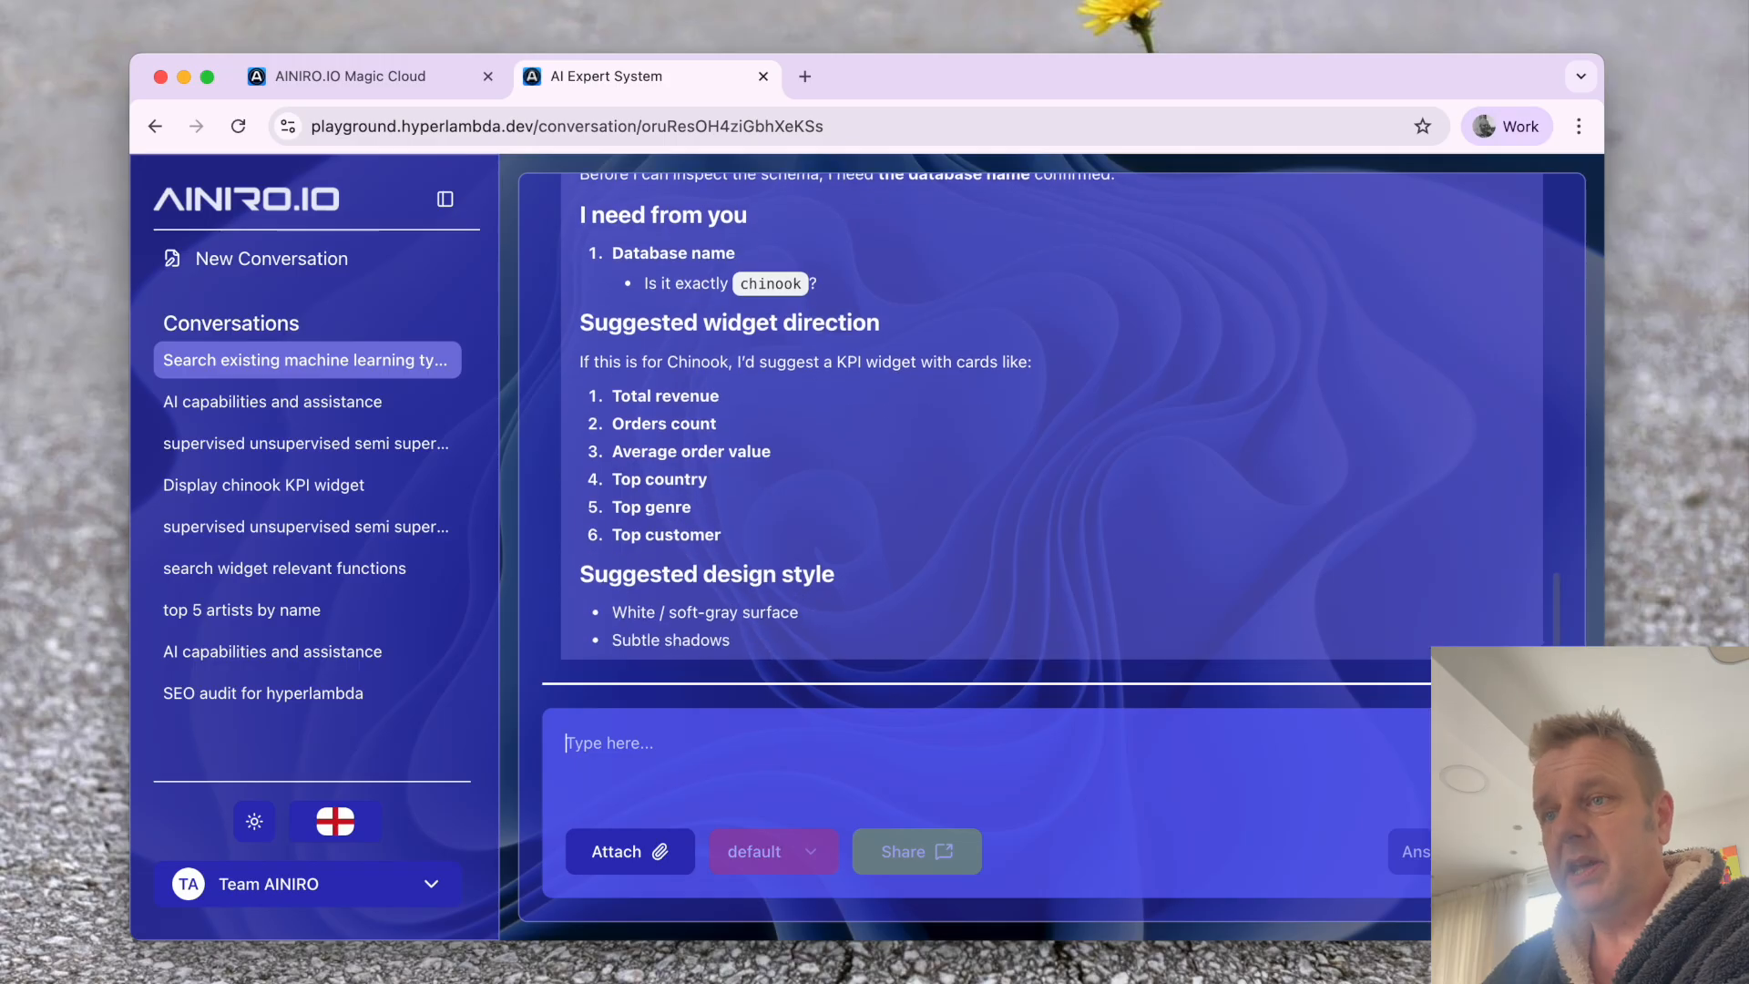
{"action": "scroll", "coordinate": [976, 443], "scroll_direction": "up", "scroll_amount": 10}
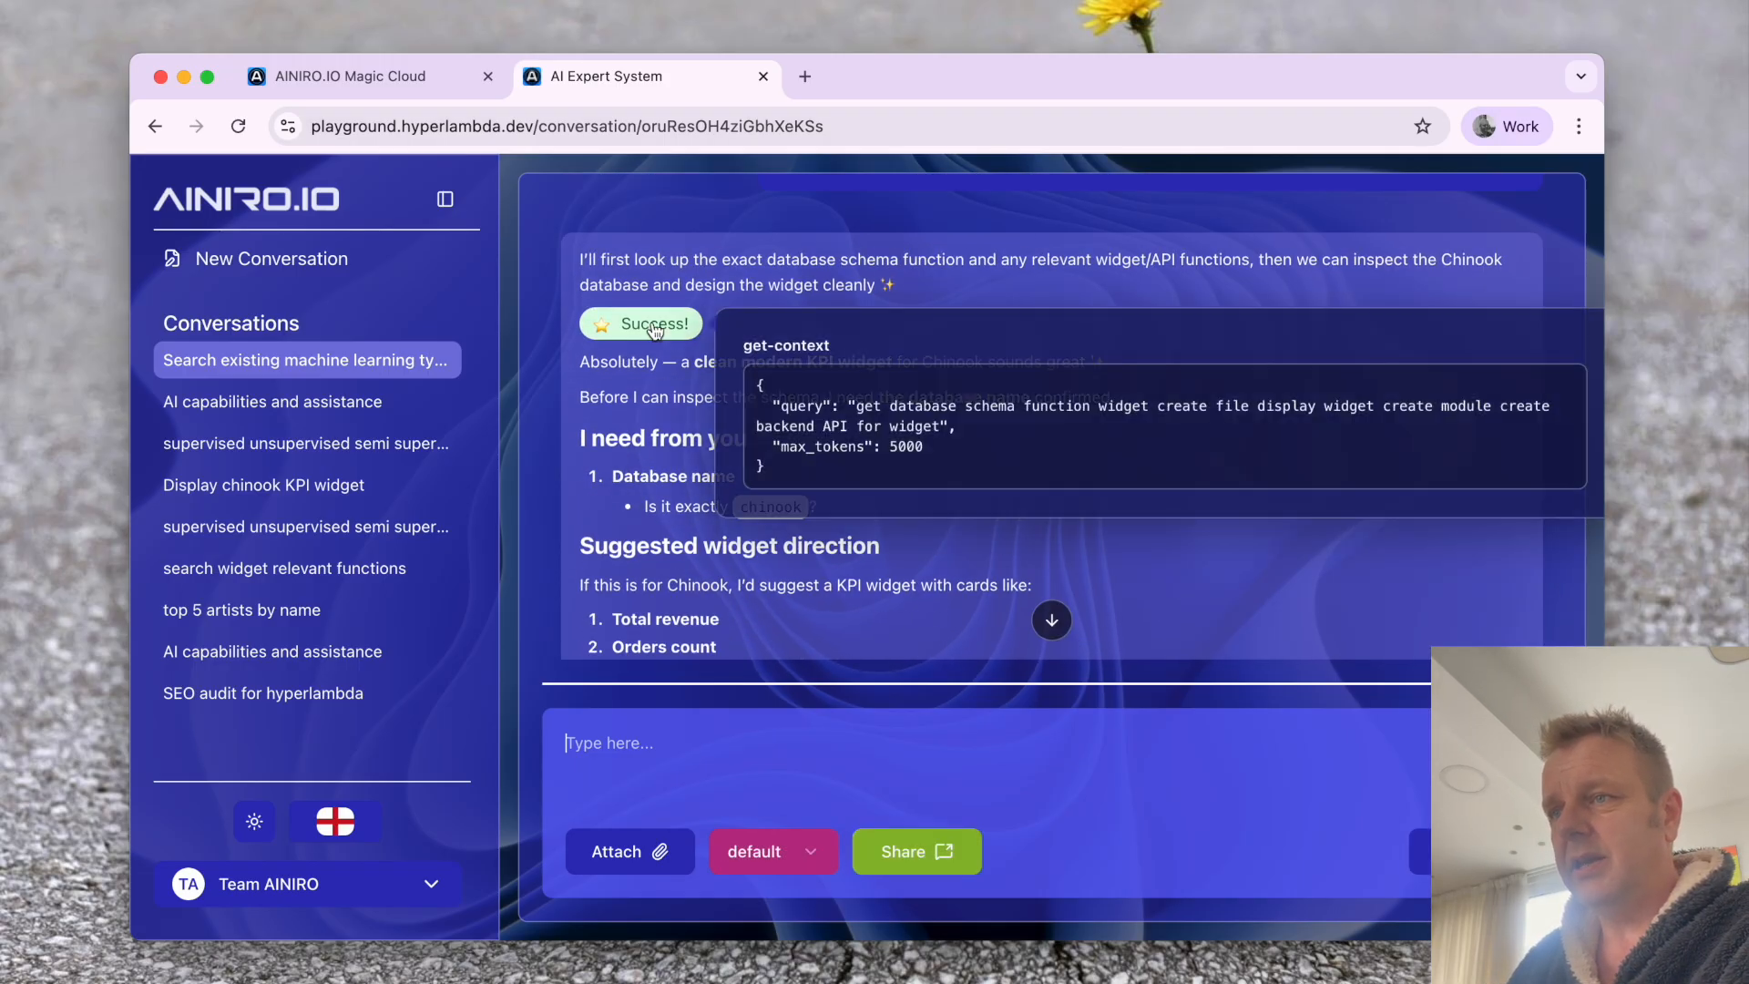
- Read through the assistant's reply and send the question "Why didn't you get the schema?"
{"action": "scroll", "coordinate": [1025, 523], "scroll_direction": "down", "scroll_amount": 3}
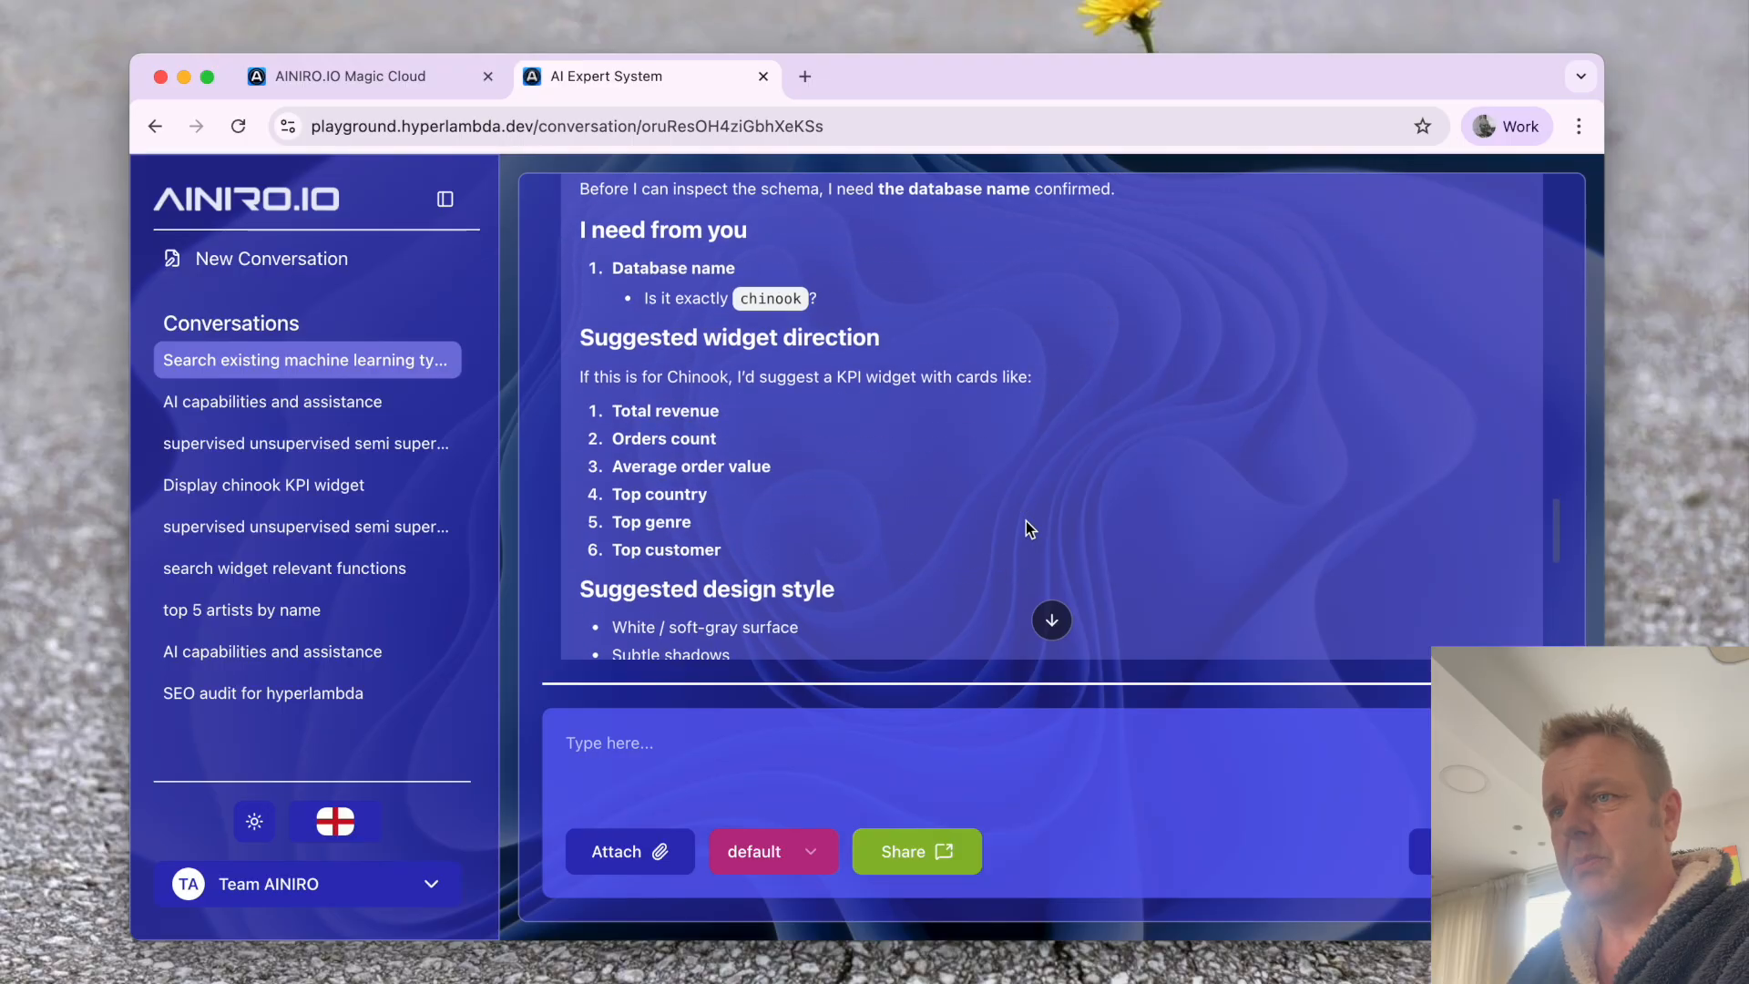
{"action": "scroll", "coordinate": [1025, 522], "scroll_direction": "down", "scroll_amount": 2}
{"action": "scroll", "coordinate": [1026, 521], "scroll_direction": "down", "scroll_amount": 7}
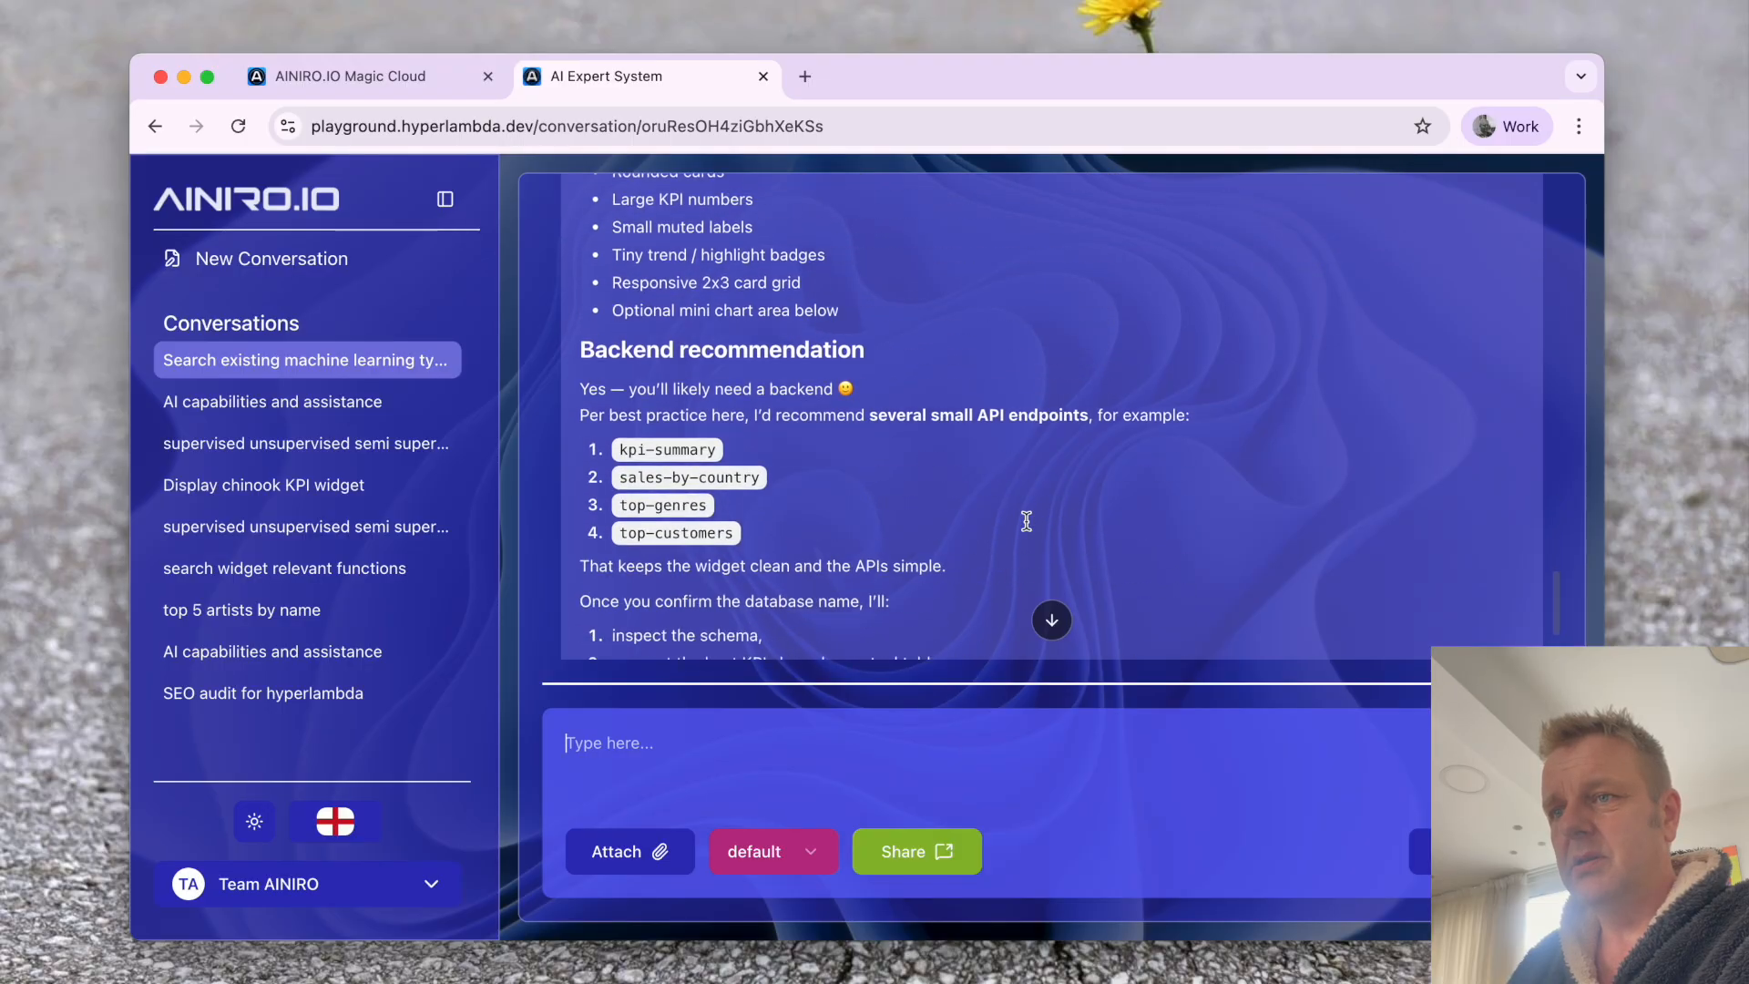
{"action": "scroll", "coordinate": [1026, 521], "scroll_direction": "down", "scroll_amount": 3}
{"action": "type", "text": "Why didn't you get the schema?"}
{"action": "key", "text": "Return"}
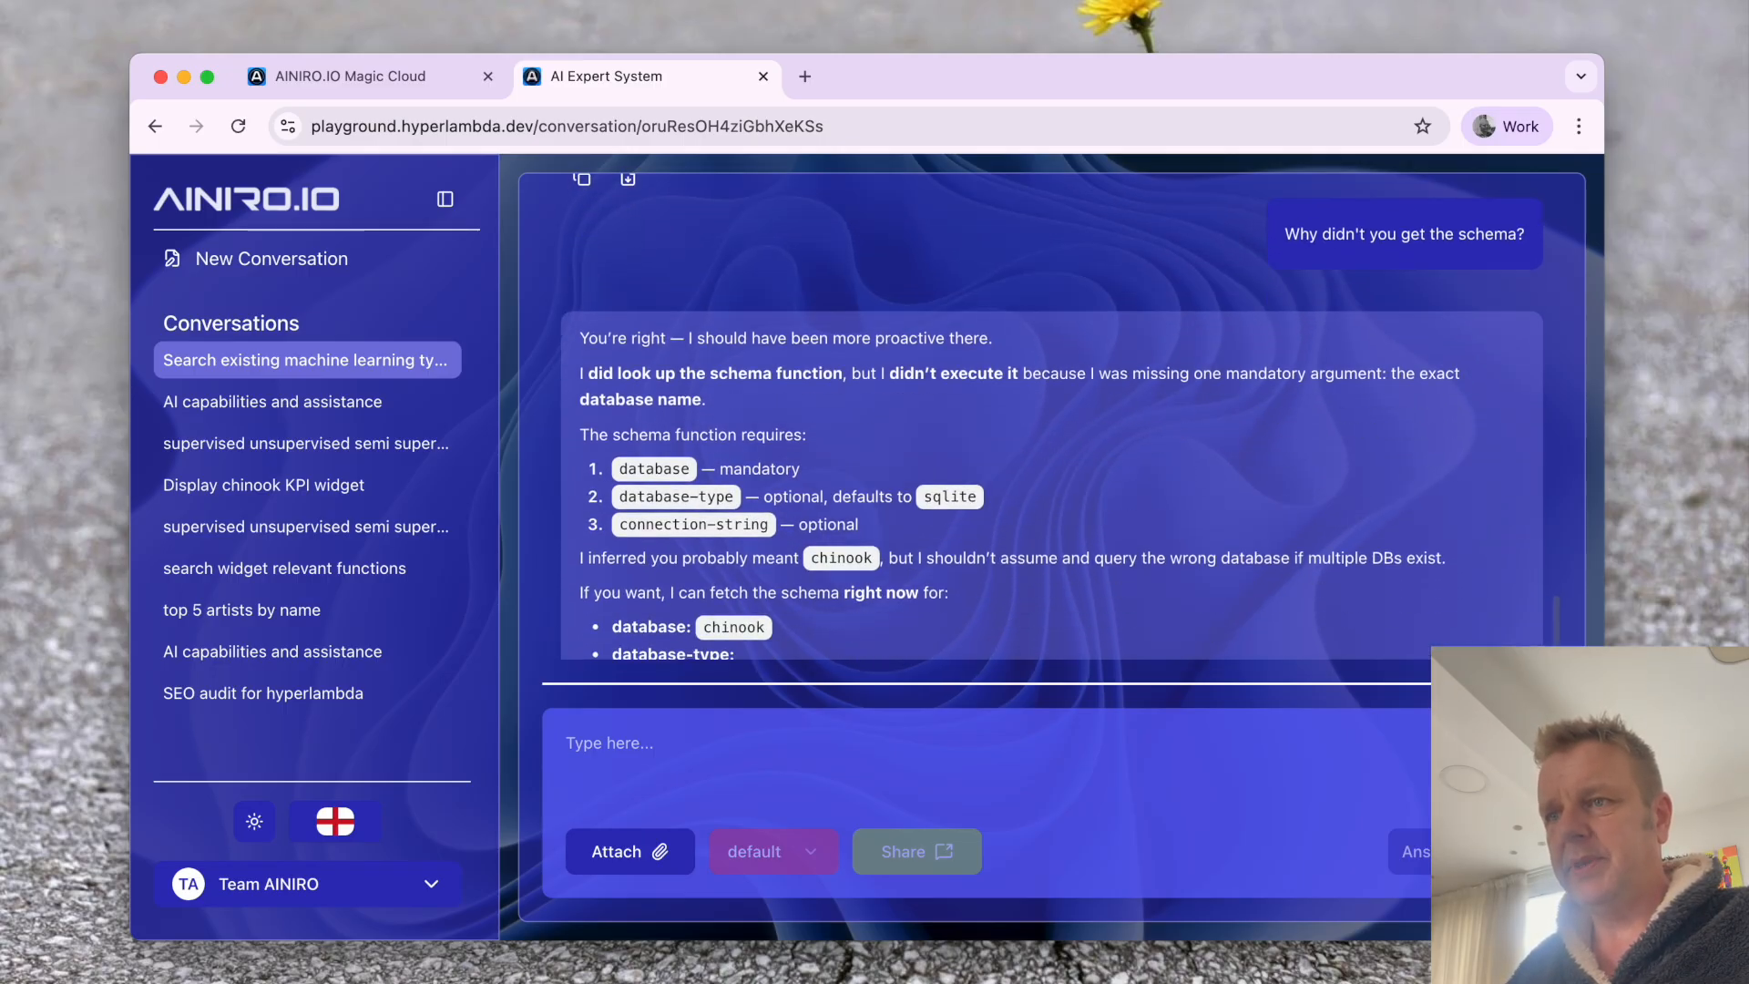
- Send the demand "GET THE FRIKKIN' SCHEMA MF!!" to the assistant
{"action": "type", "text": "GET THE F"}
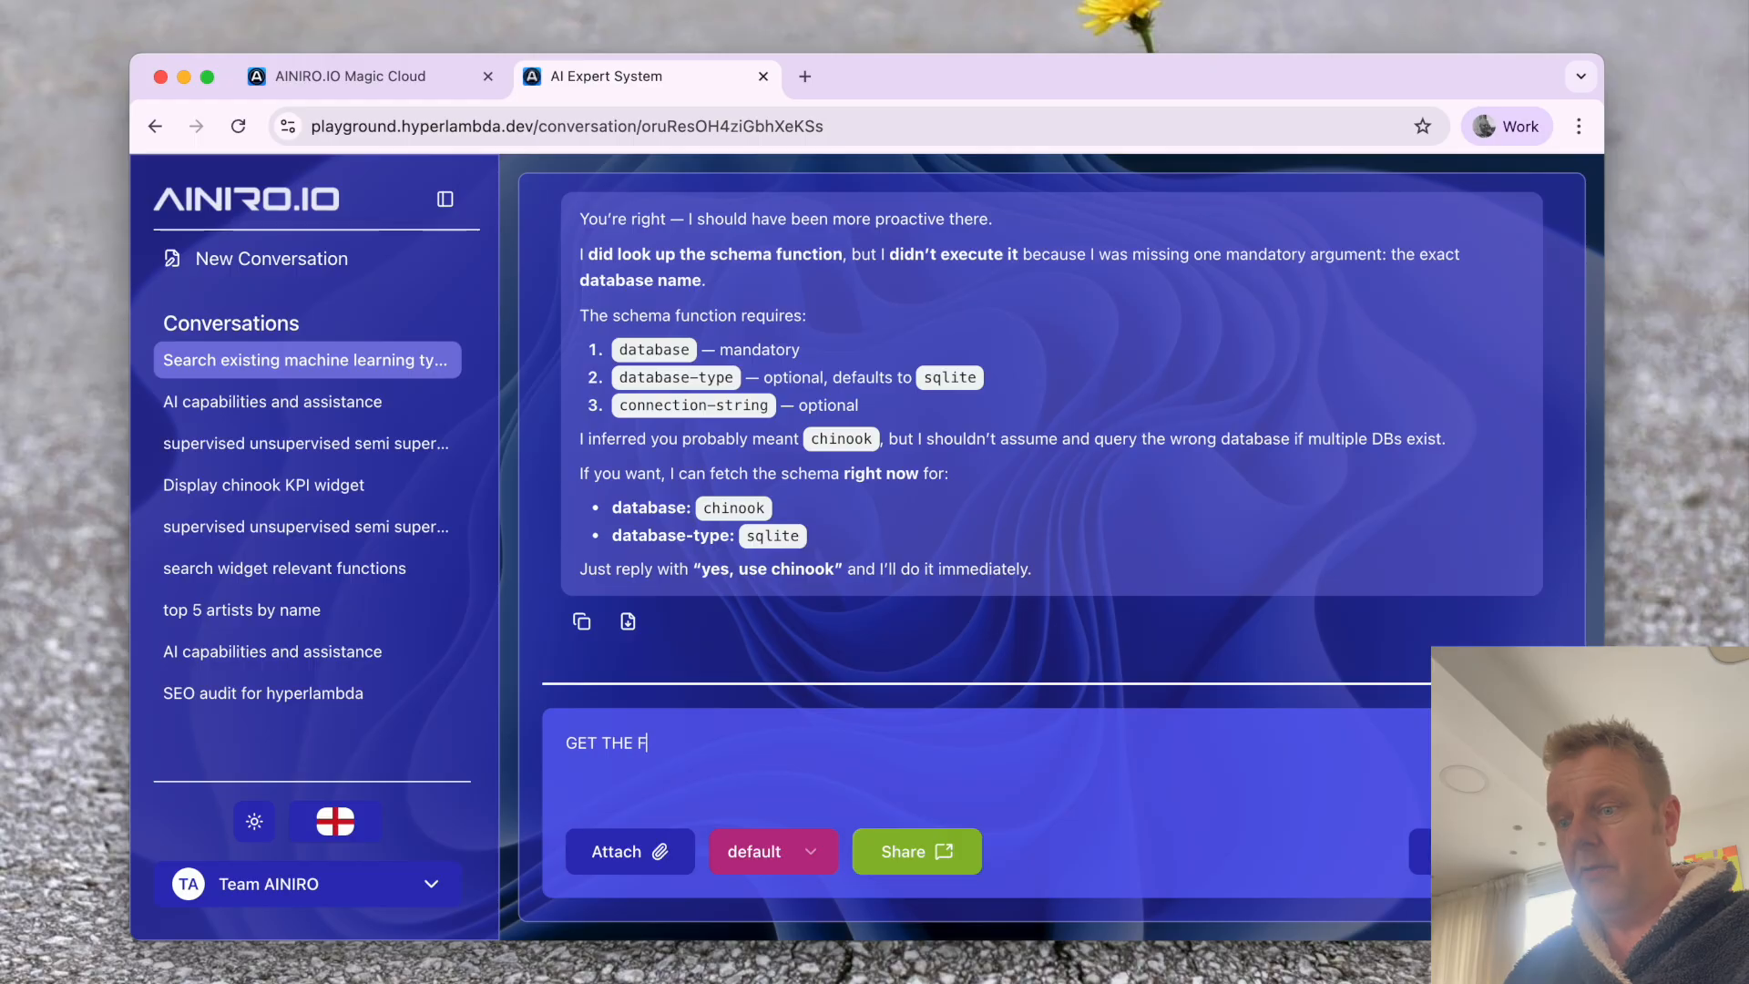
{"action": "type", "text": "RIKKIN' SCHEMA MF!!"}
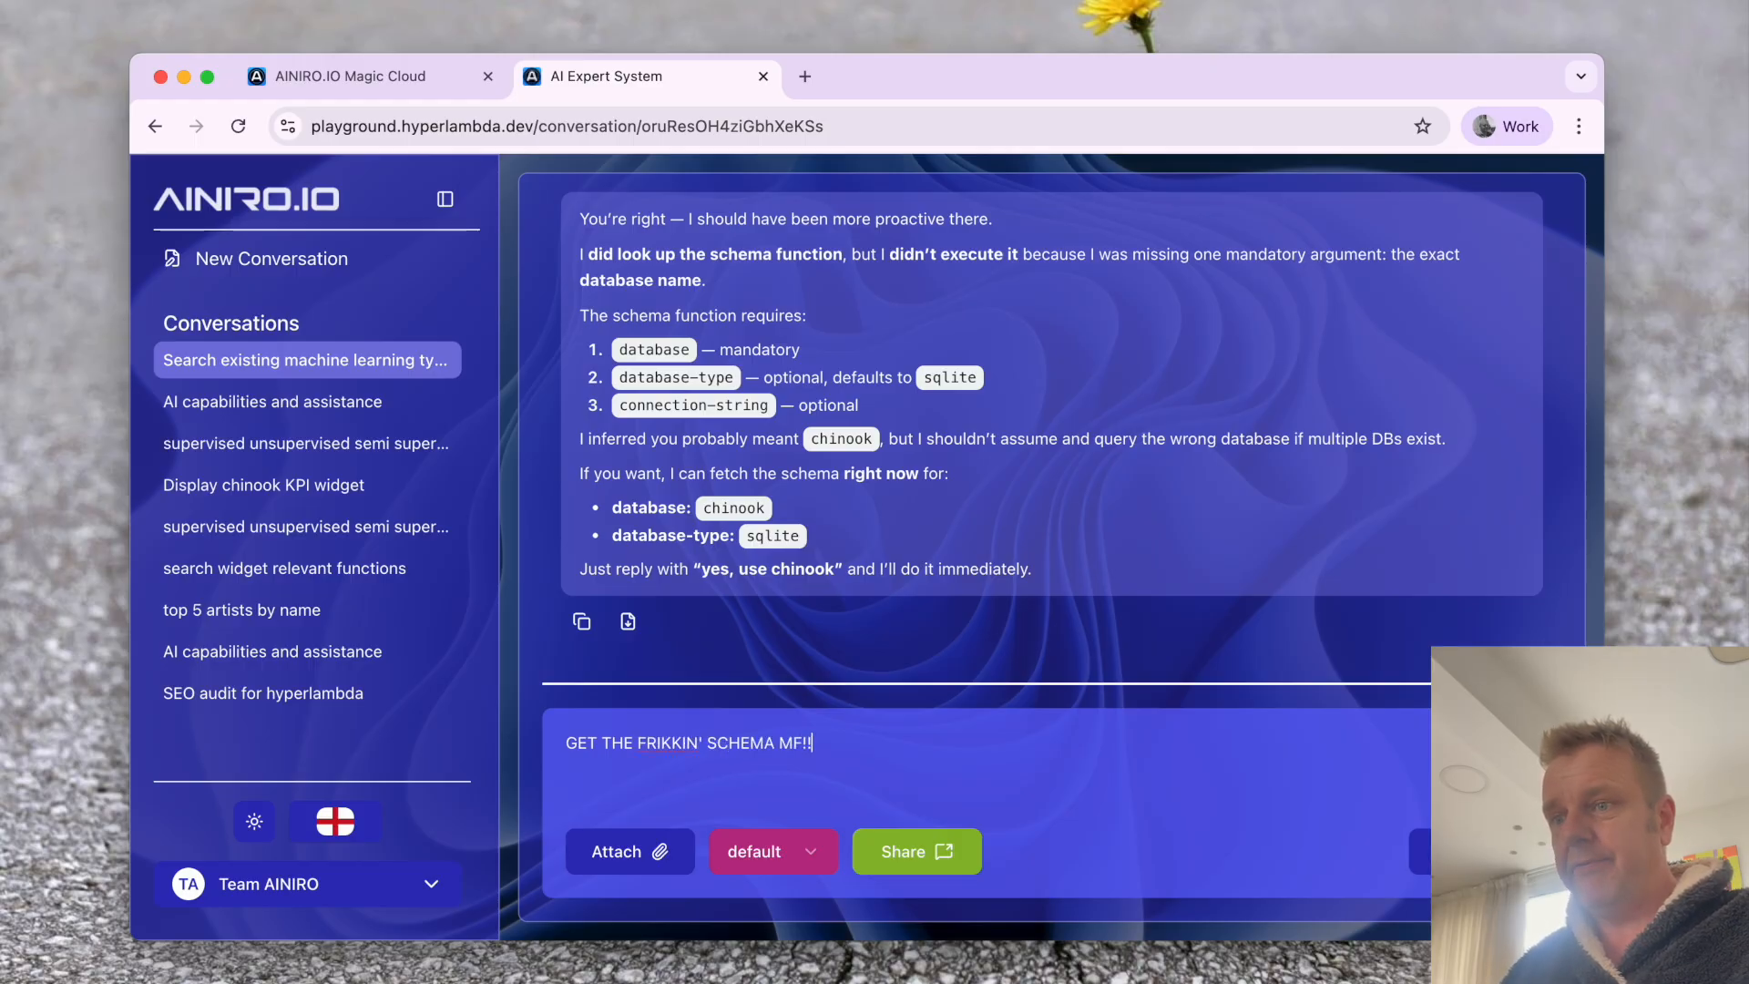
{"action": "key", "text": "Return"}
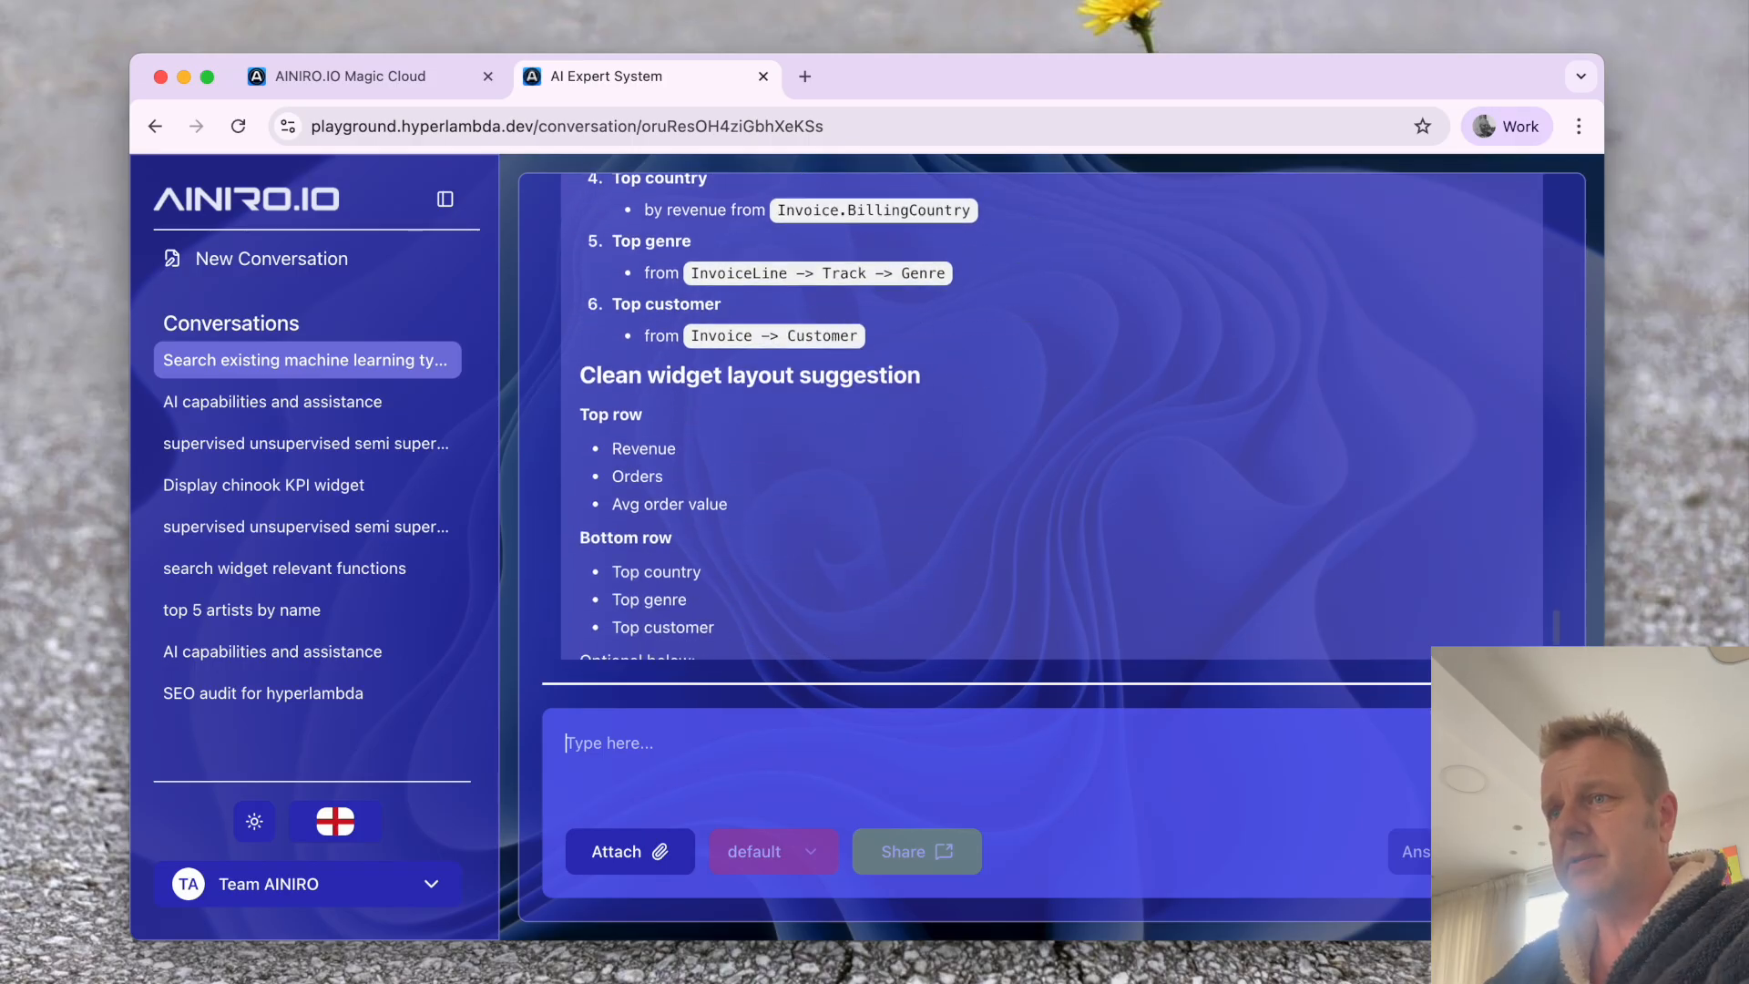
- Request a diagram of the fetched schema by sending "Show me a MERMAID CHART!!" and go to the newest reply
{"action": "scroll", "coordinate": [988, 398], "scroll_direction": "up", "scroll_amount": 10}
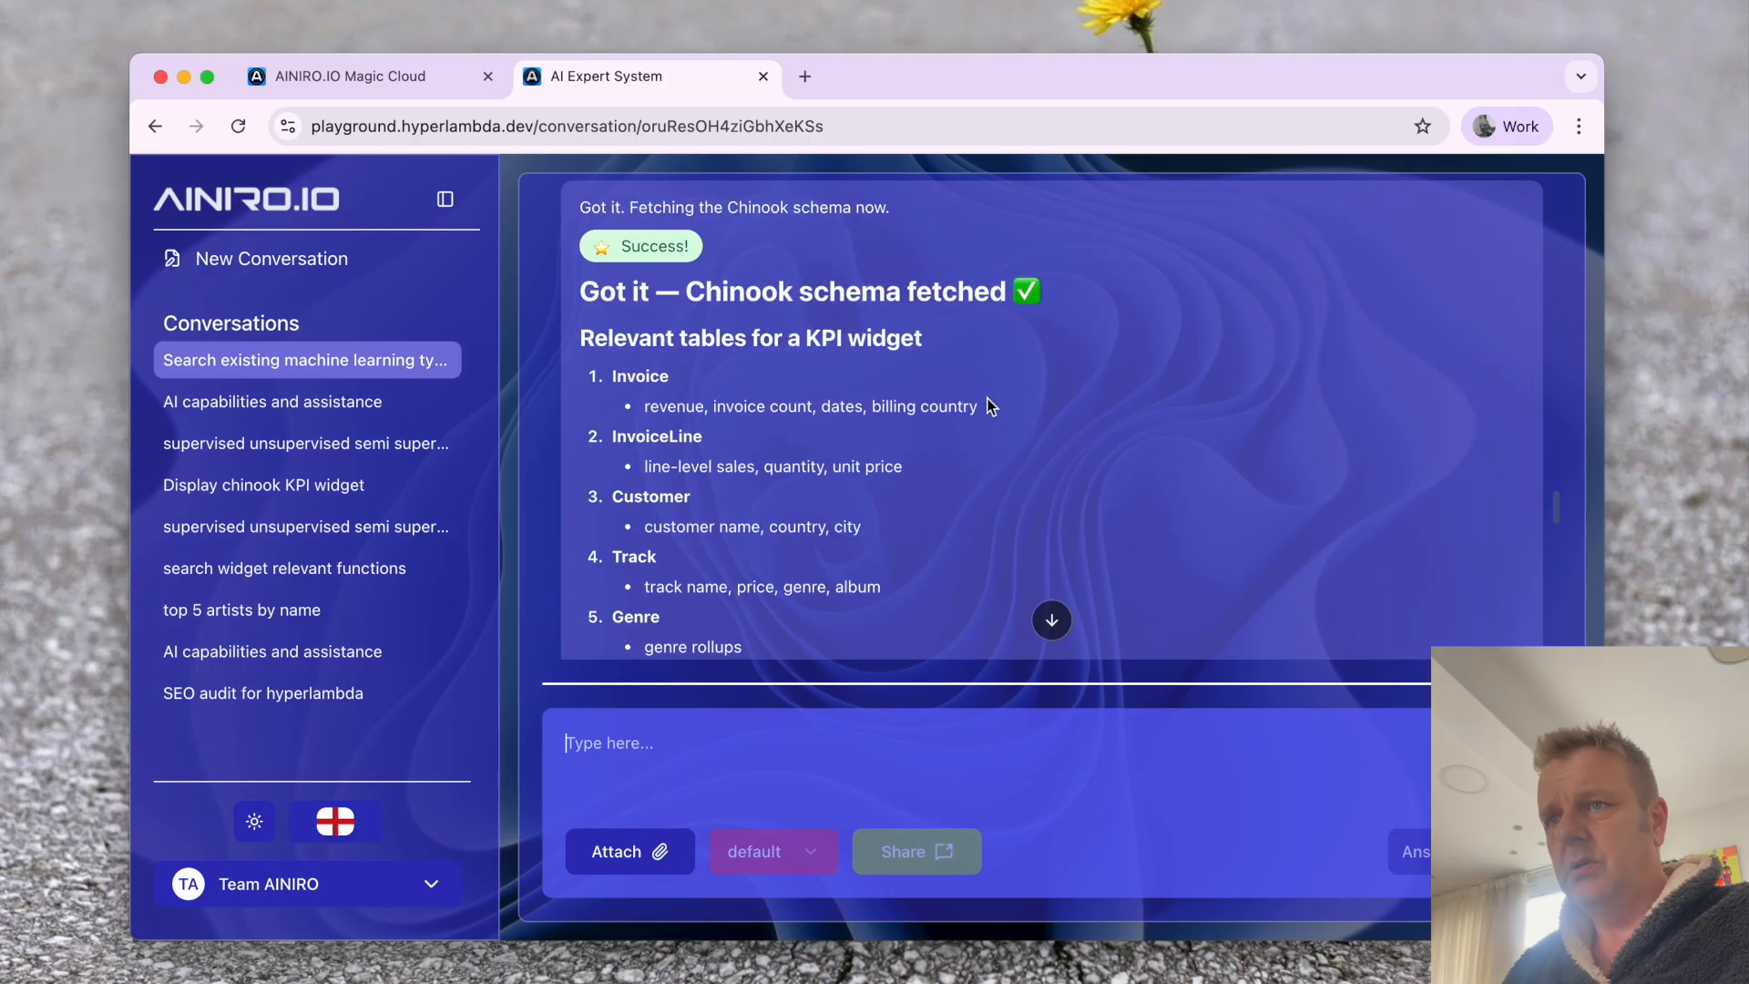
{"action": "type", "text": "Show me a MER"}
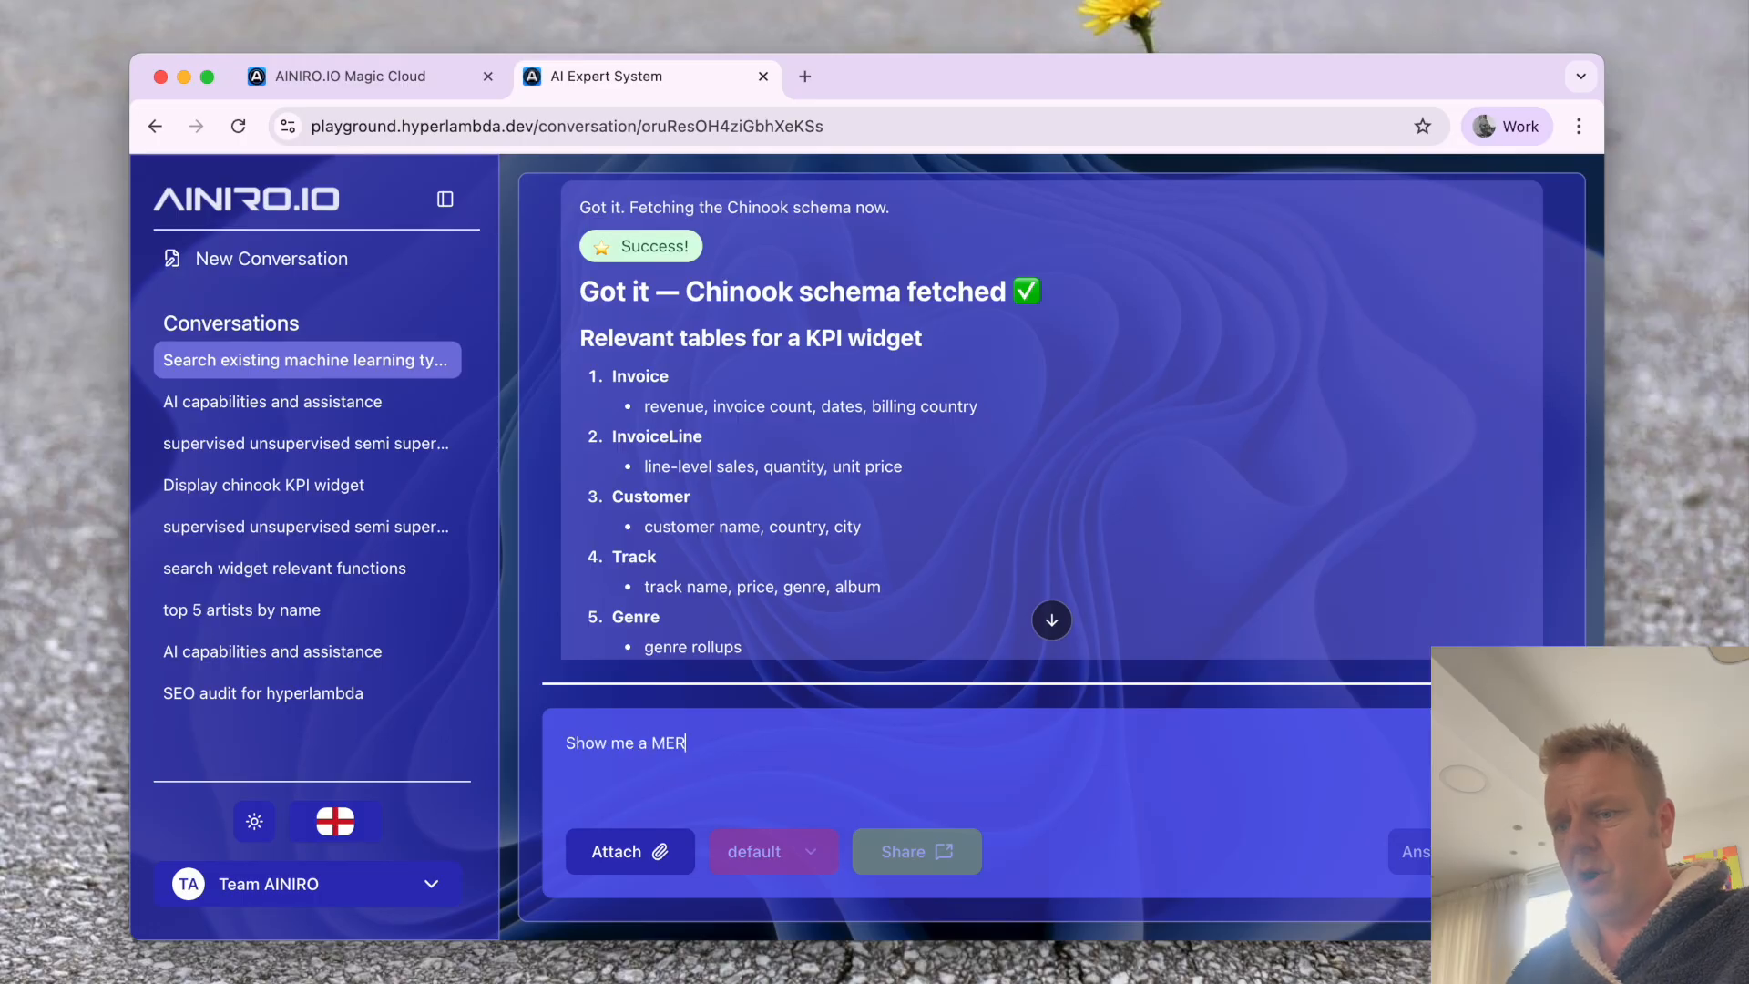
{"action": "type", "text": "MAID CHARTS"}
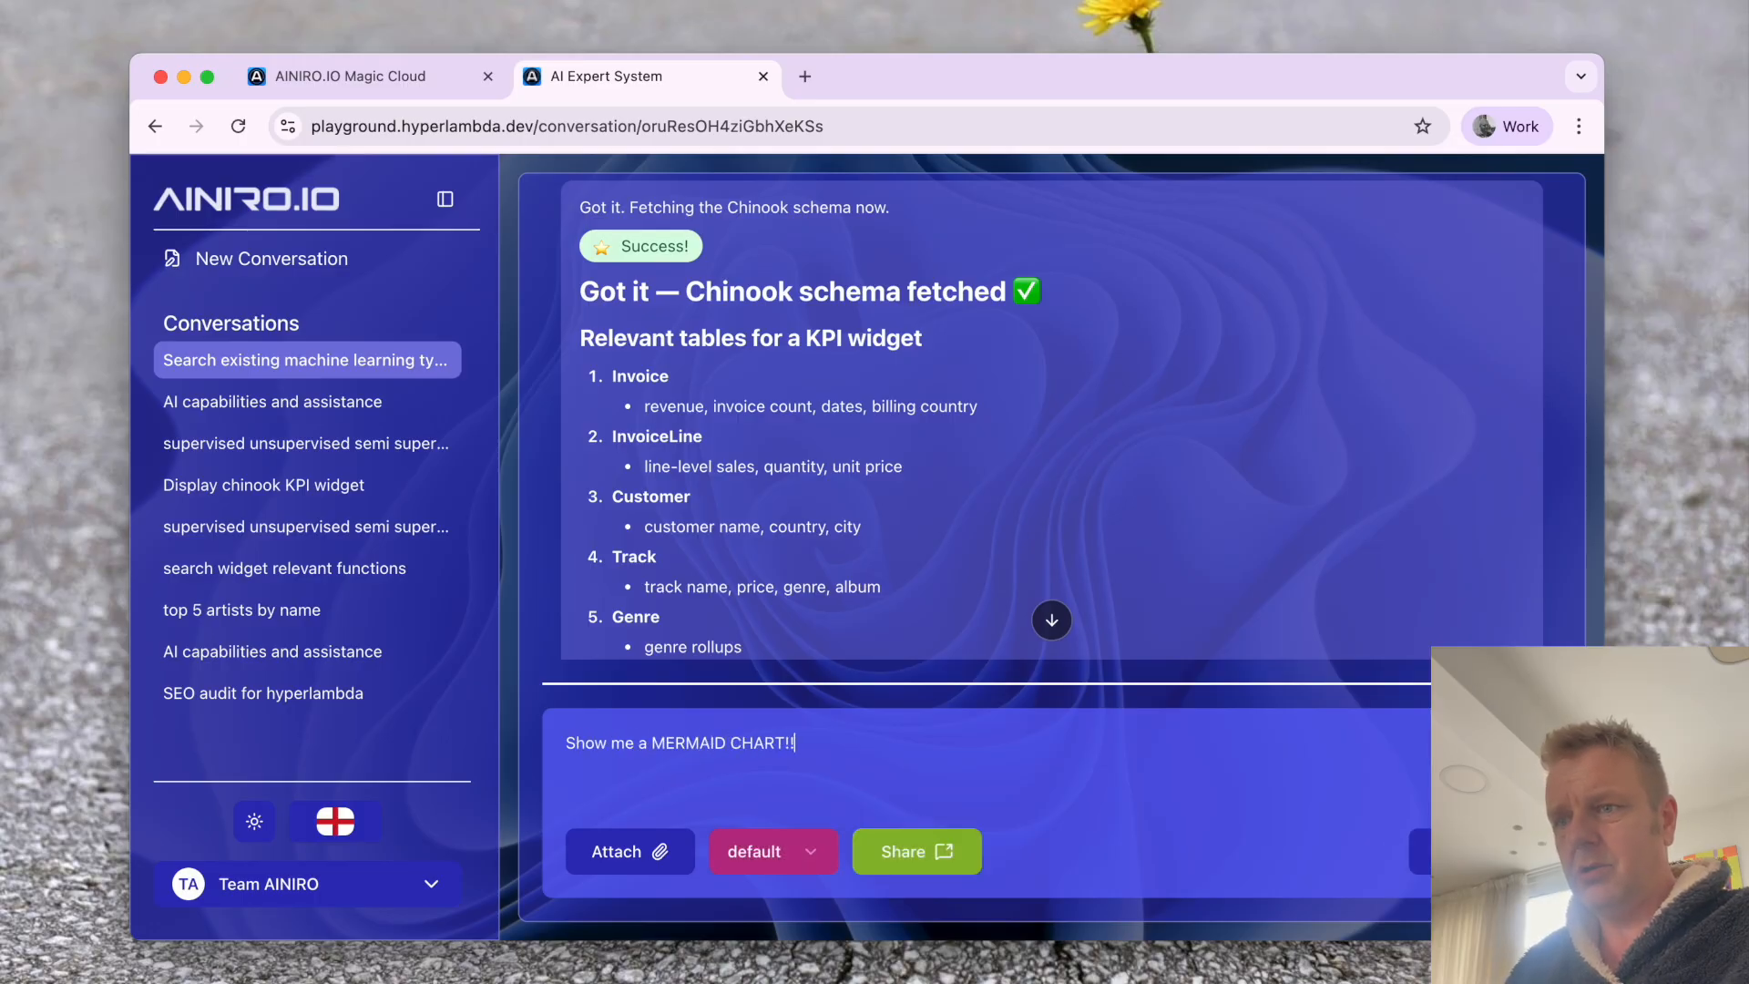
{"action": "key", "text": "Return"}
{"action": "left_click", "coordinate": [1053, 622]}
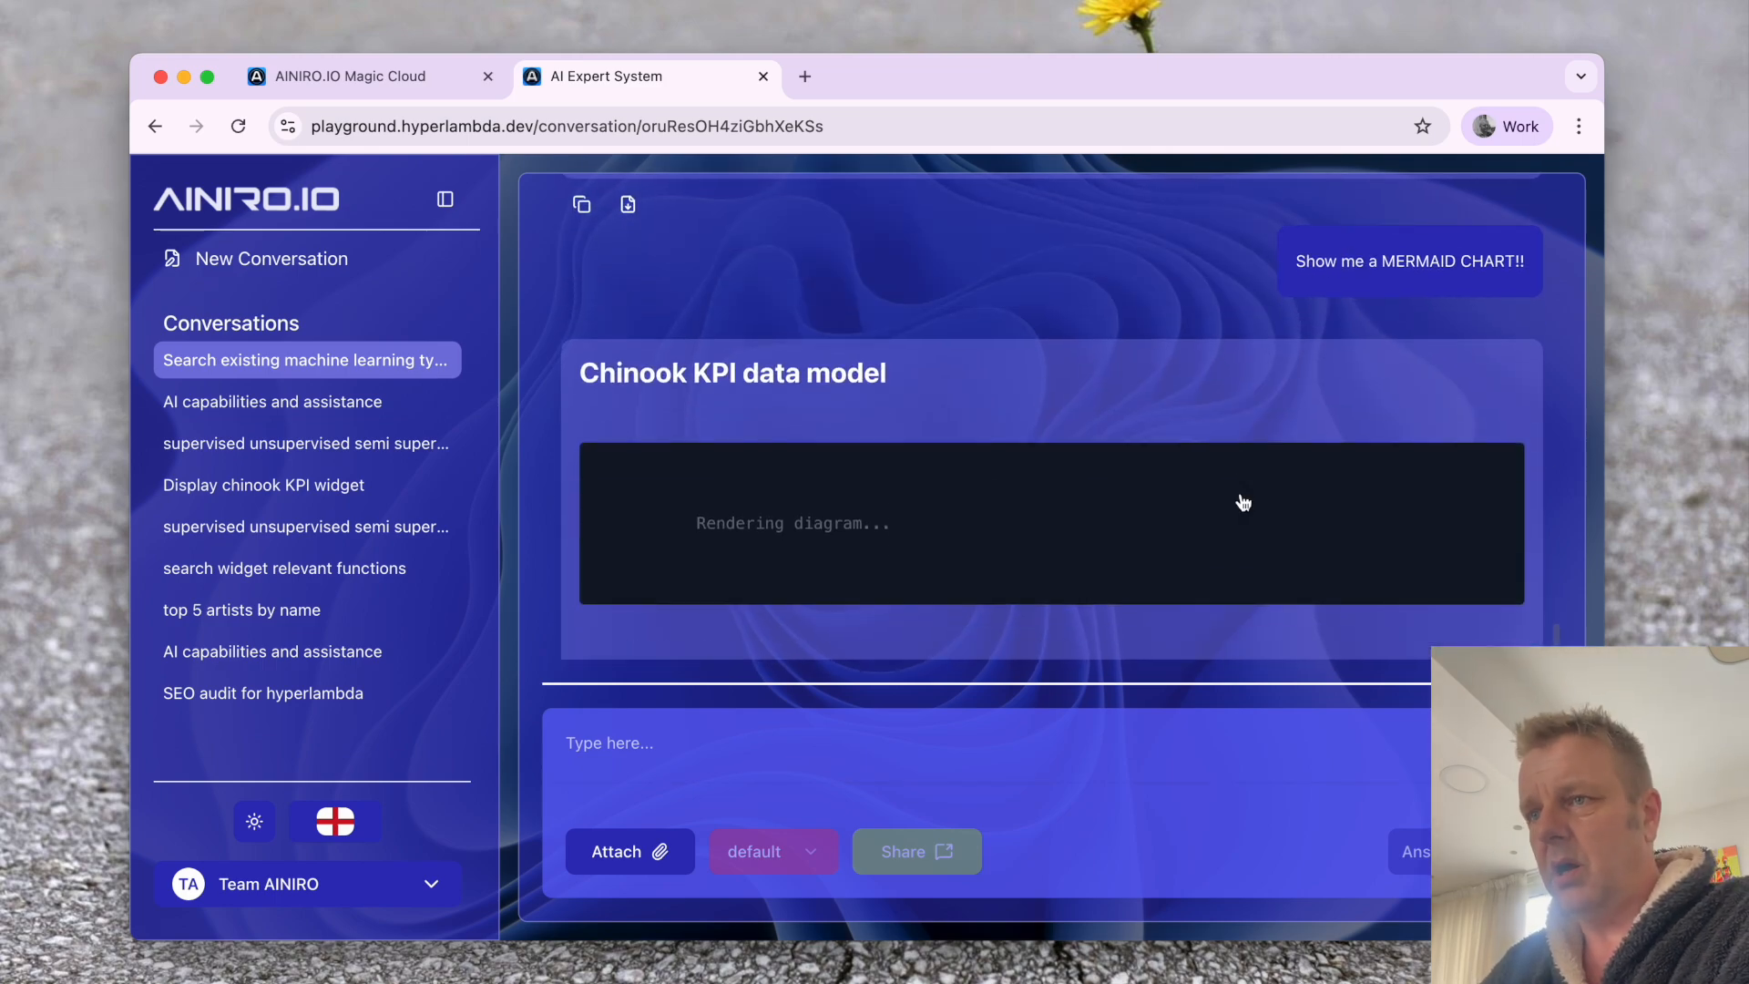
- Look over the diagram reply and send the prompt "OK, suggest some KPIs"
{"action": "scroll", "coordinate": [1241, 499], "scroll_direction": "up", "scroll_amount": 10}
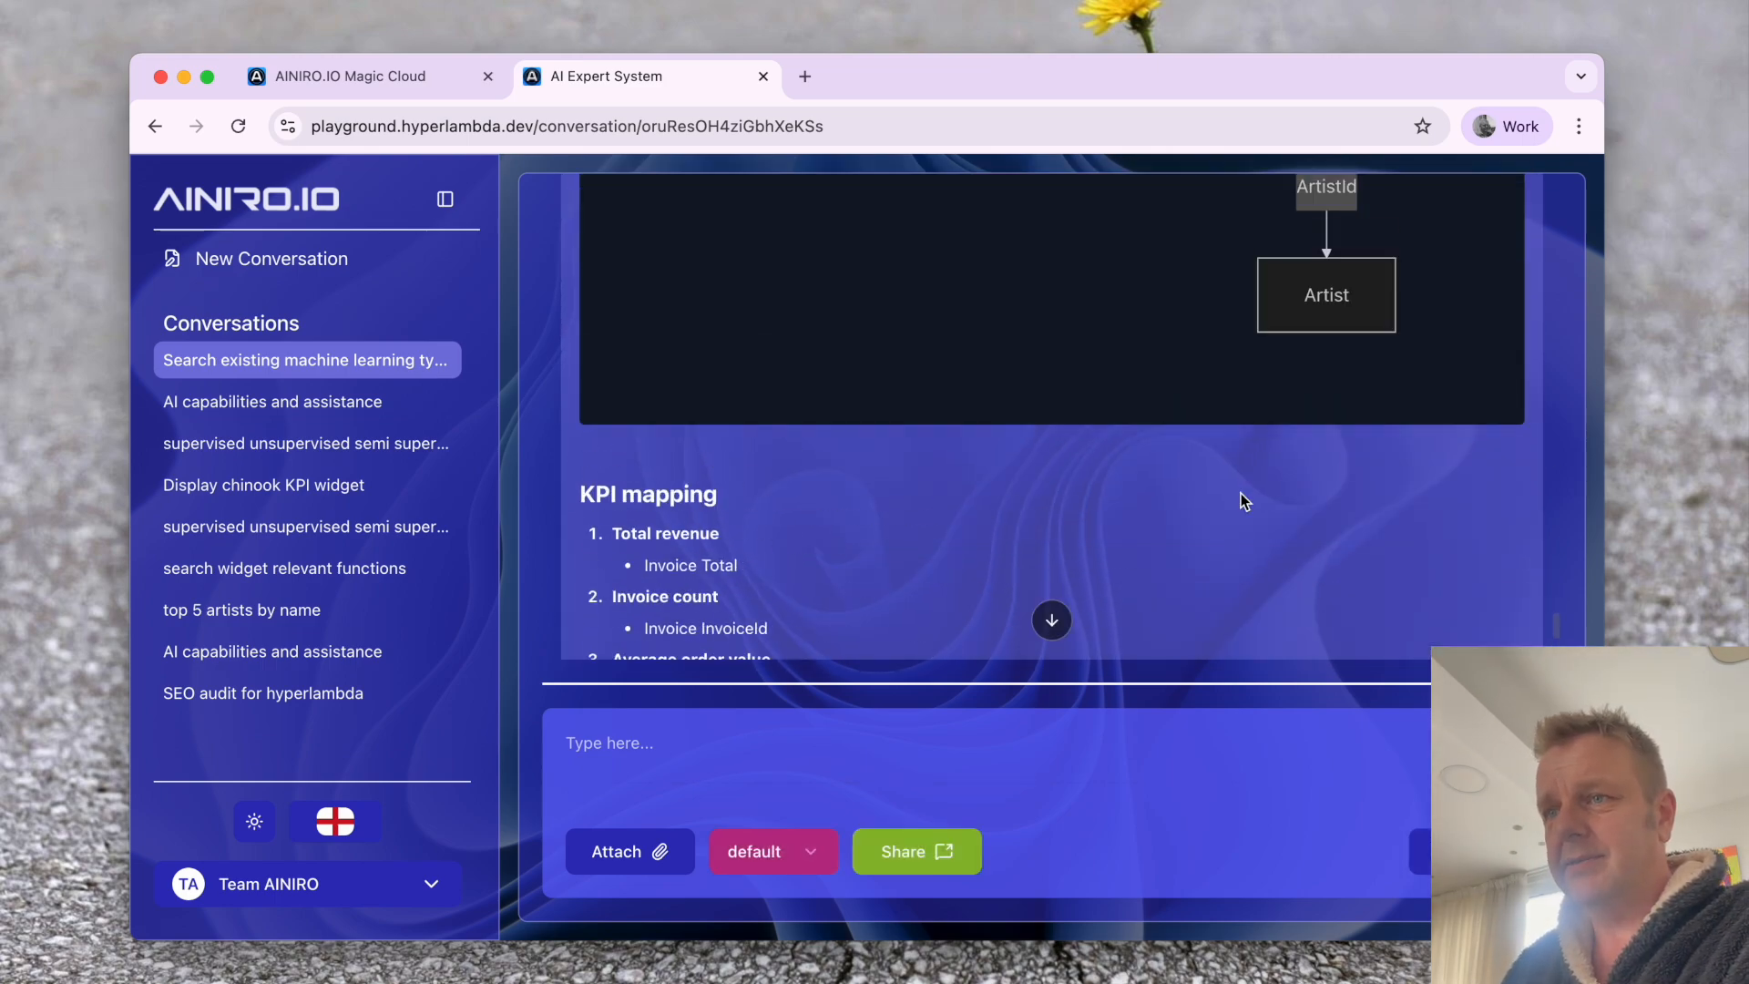
{"action": "scroll", "coordinate": [1242, 500], "scroll_direction": "down", "scroll_amount": 10}
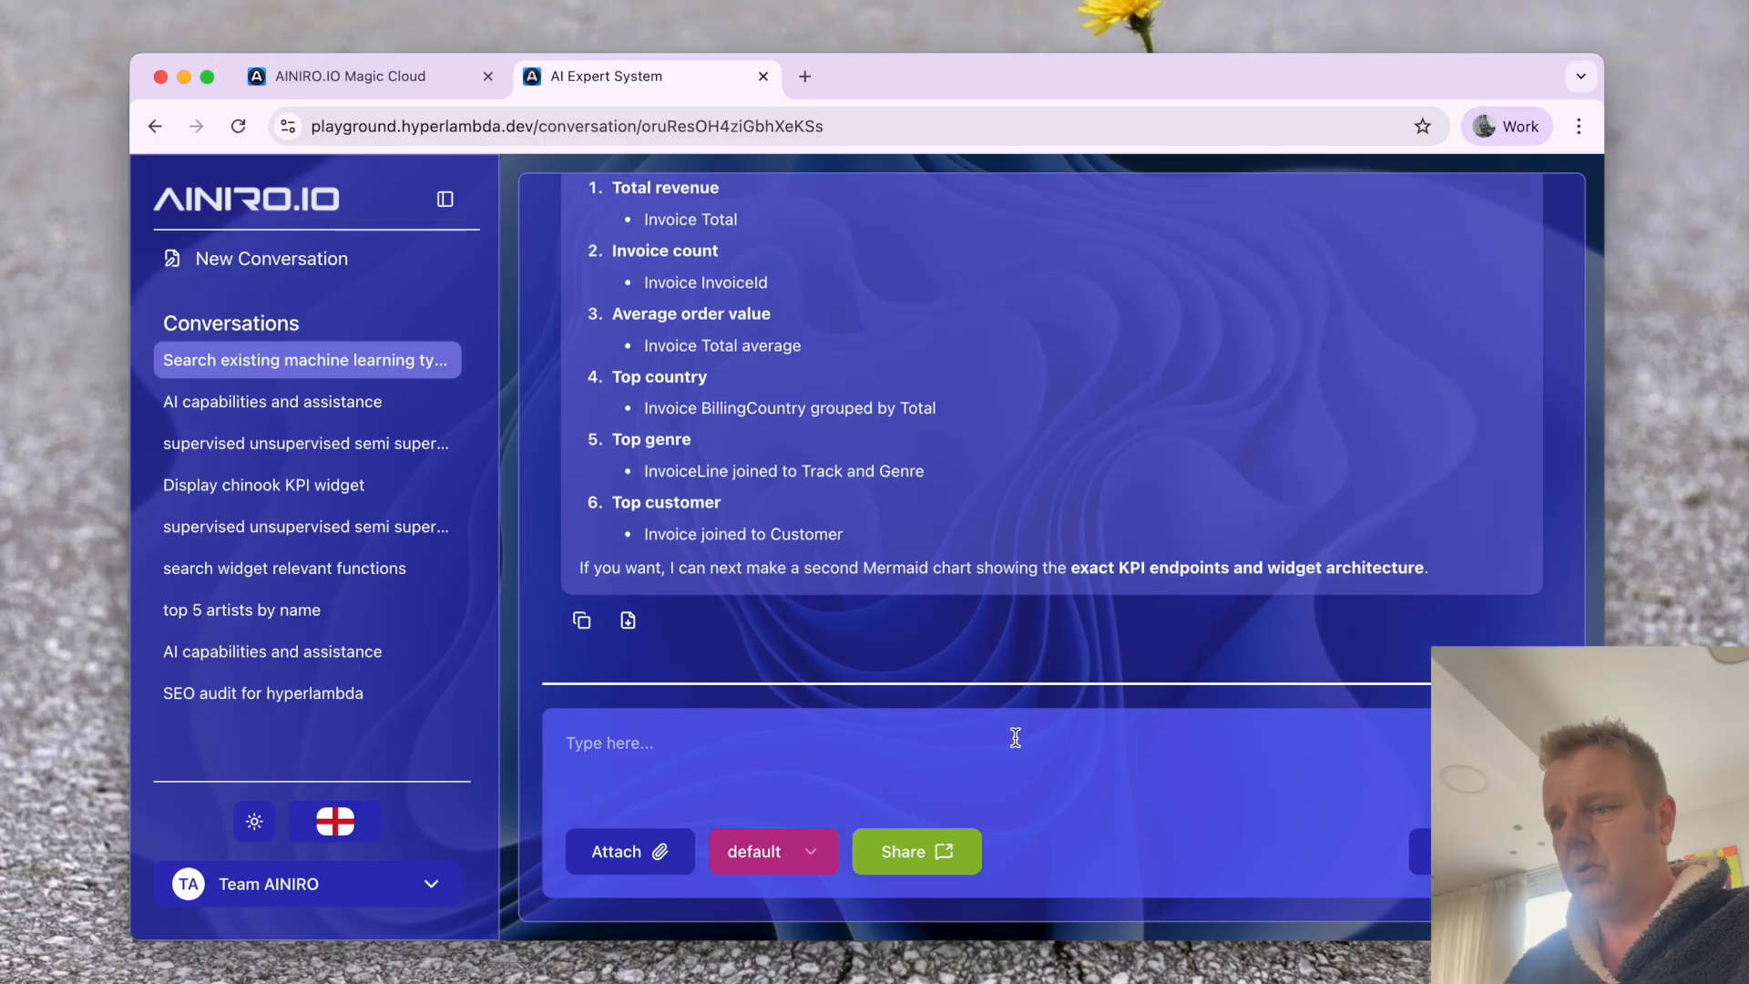
{"action": "type", "text": "OK, suggest some KPIs"}
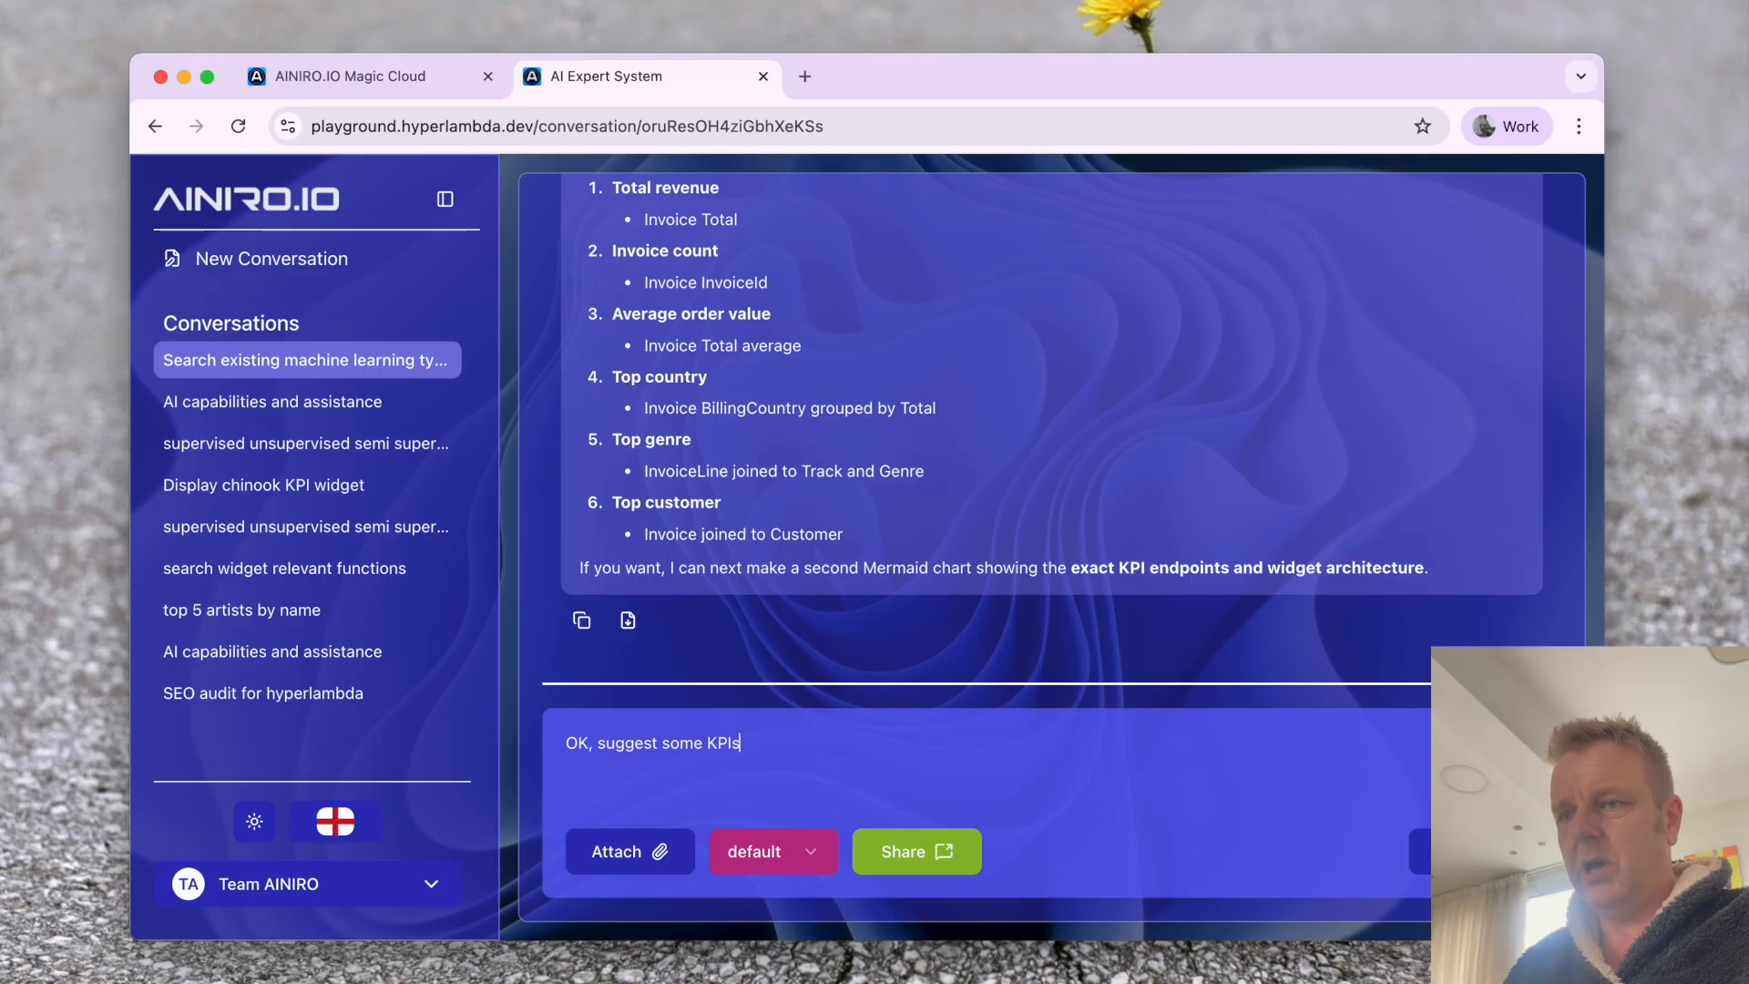
{"action": "key", "text": "Return"}
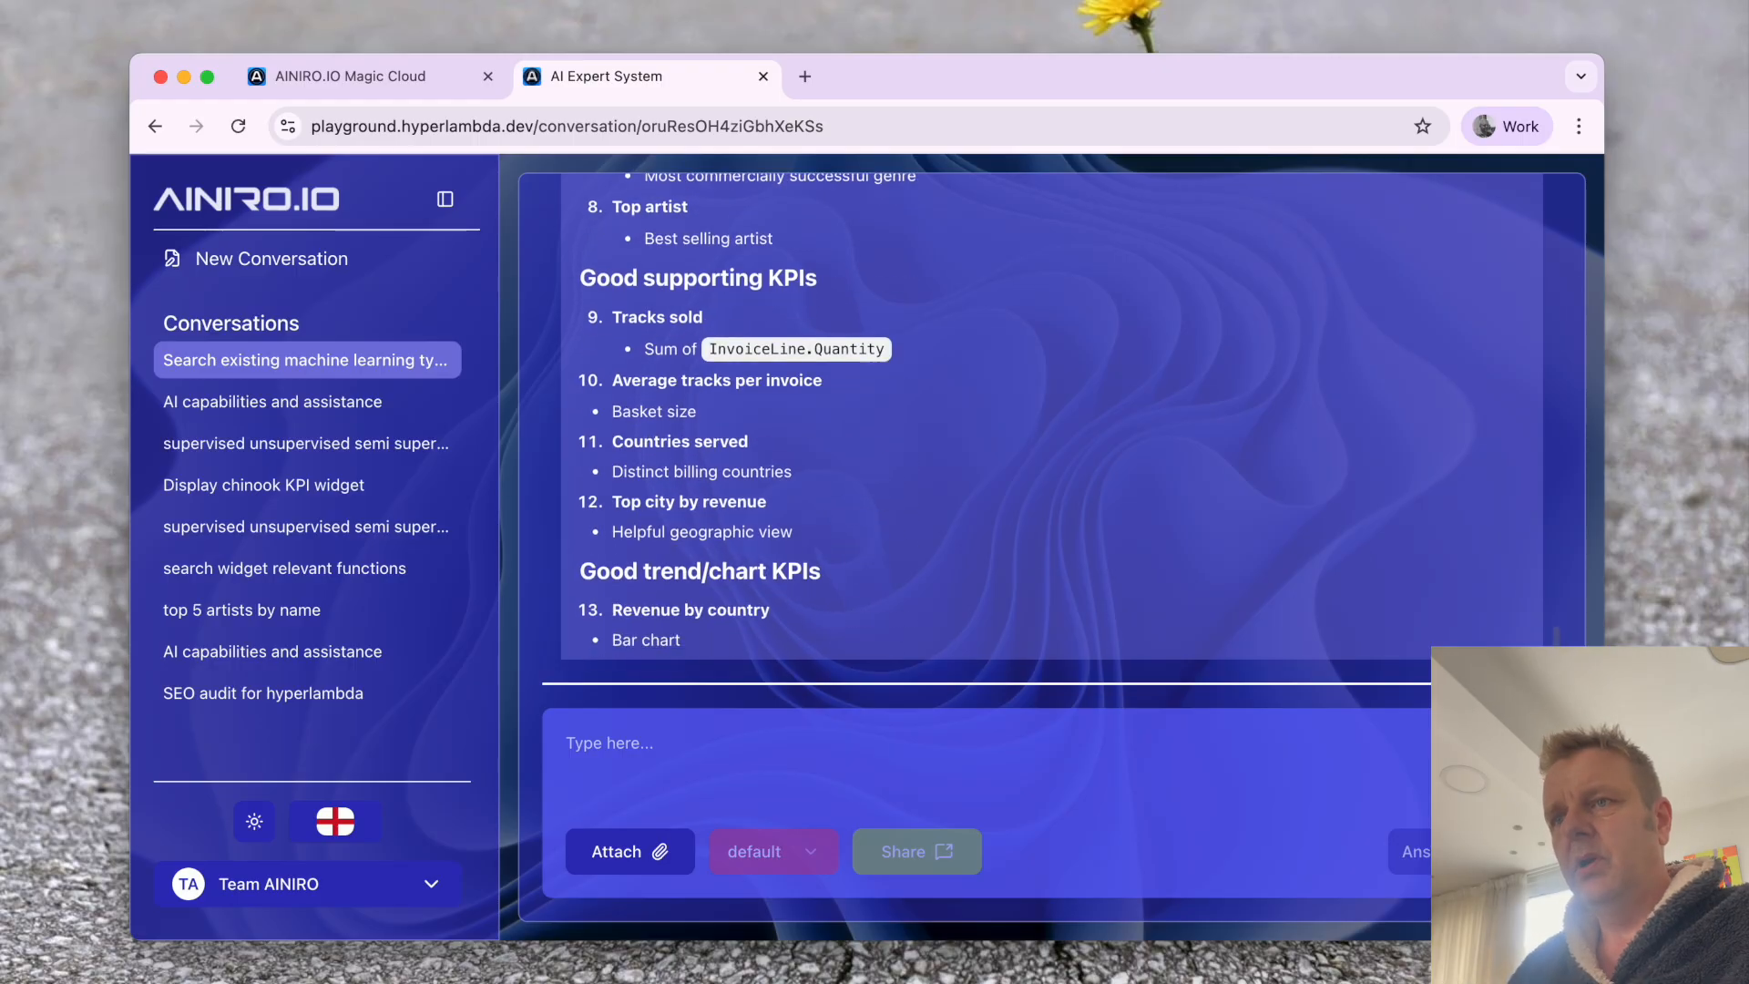
- Send the prompt "I want your top 4 in my widget. Start creating my widget, add it to my machine learning type, and vectorise once done!"
{"action": "type", "text": "I want "}
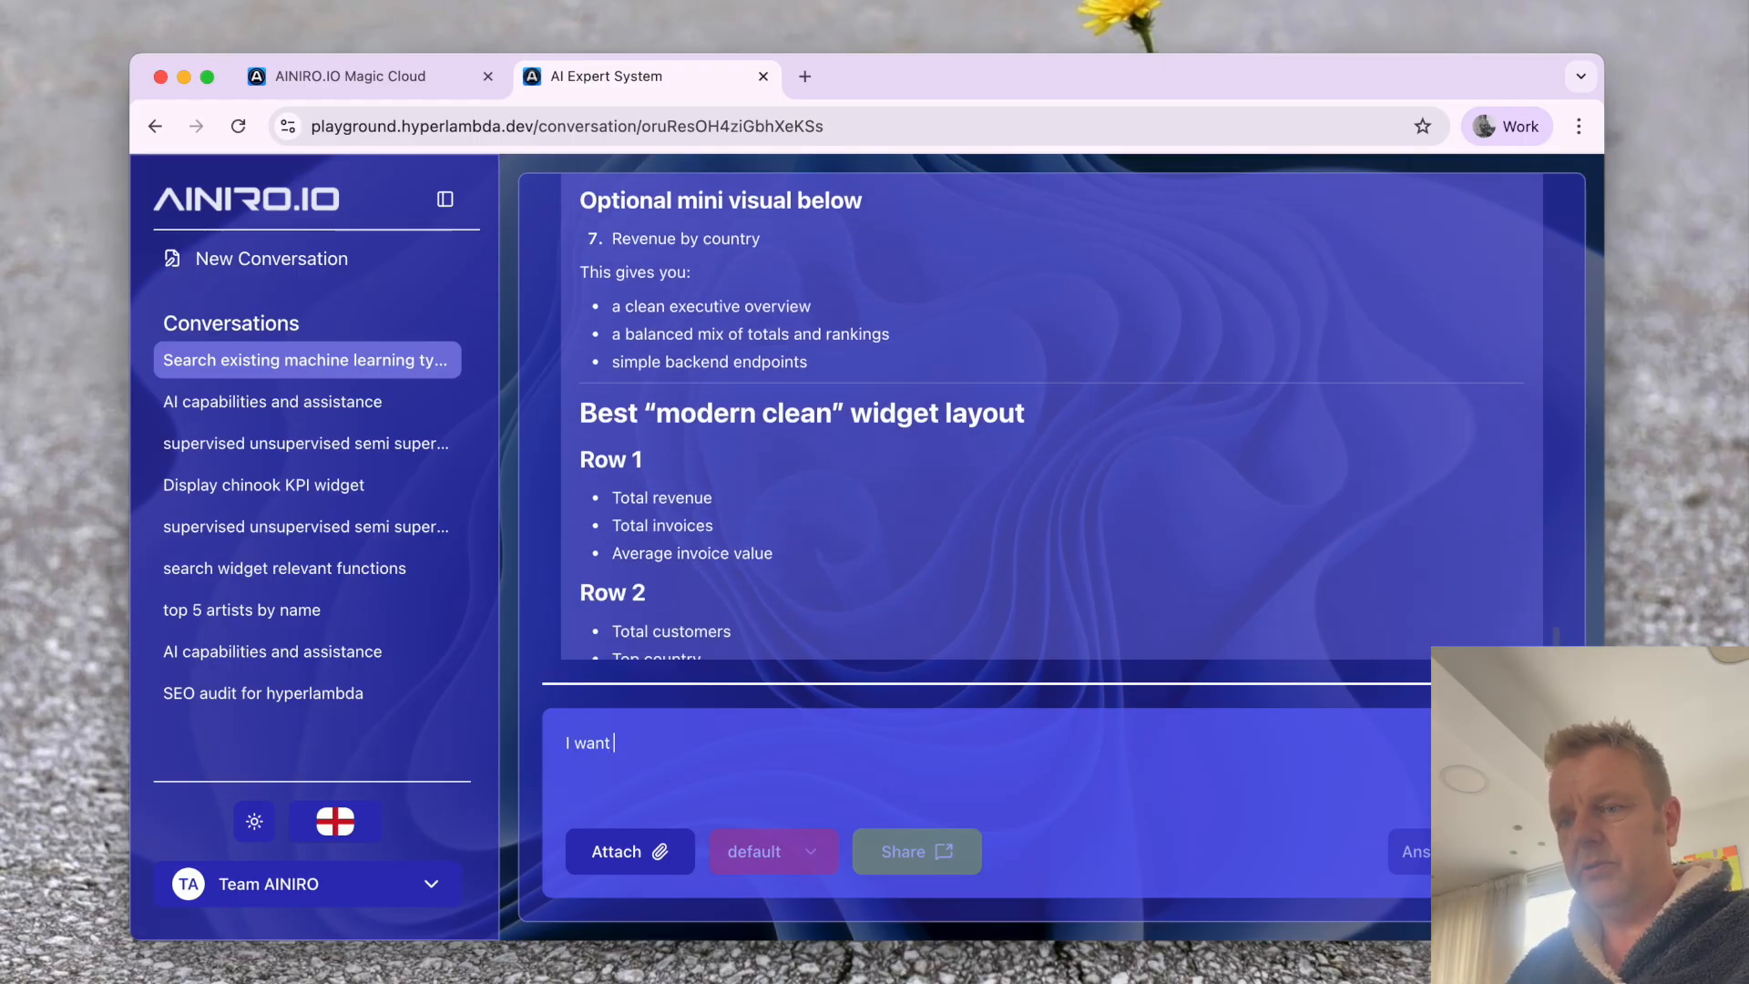
{"action": "type", "text": "your top 4 in my widget. Start creating my widget, add it to my machine"}
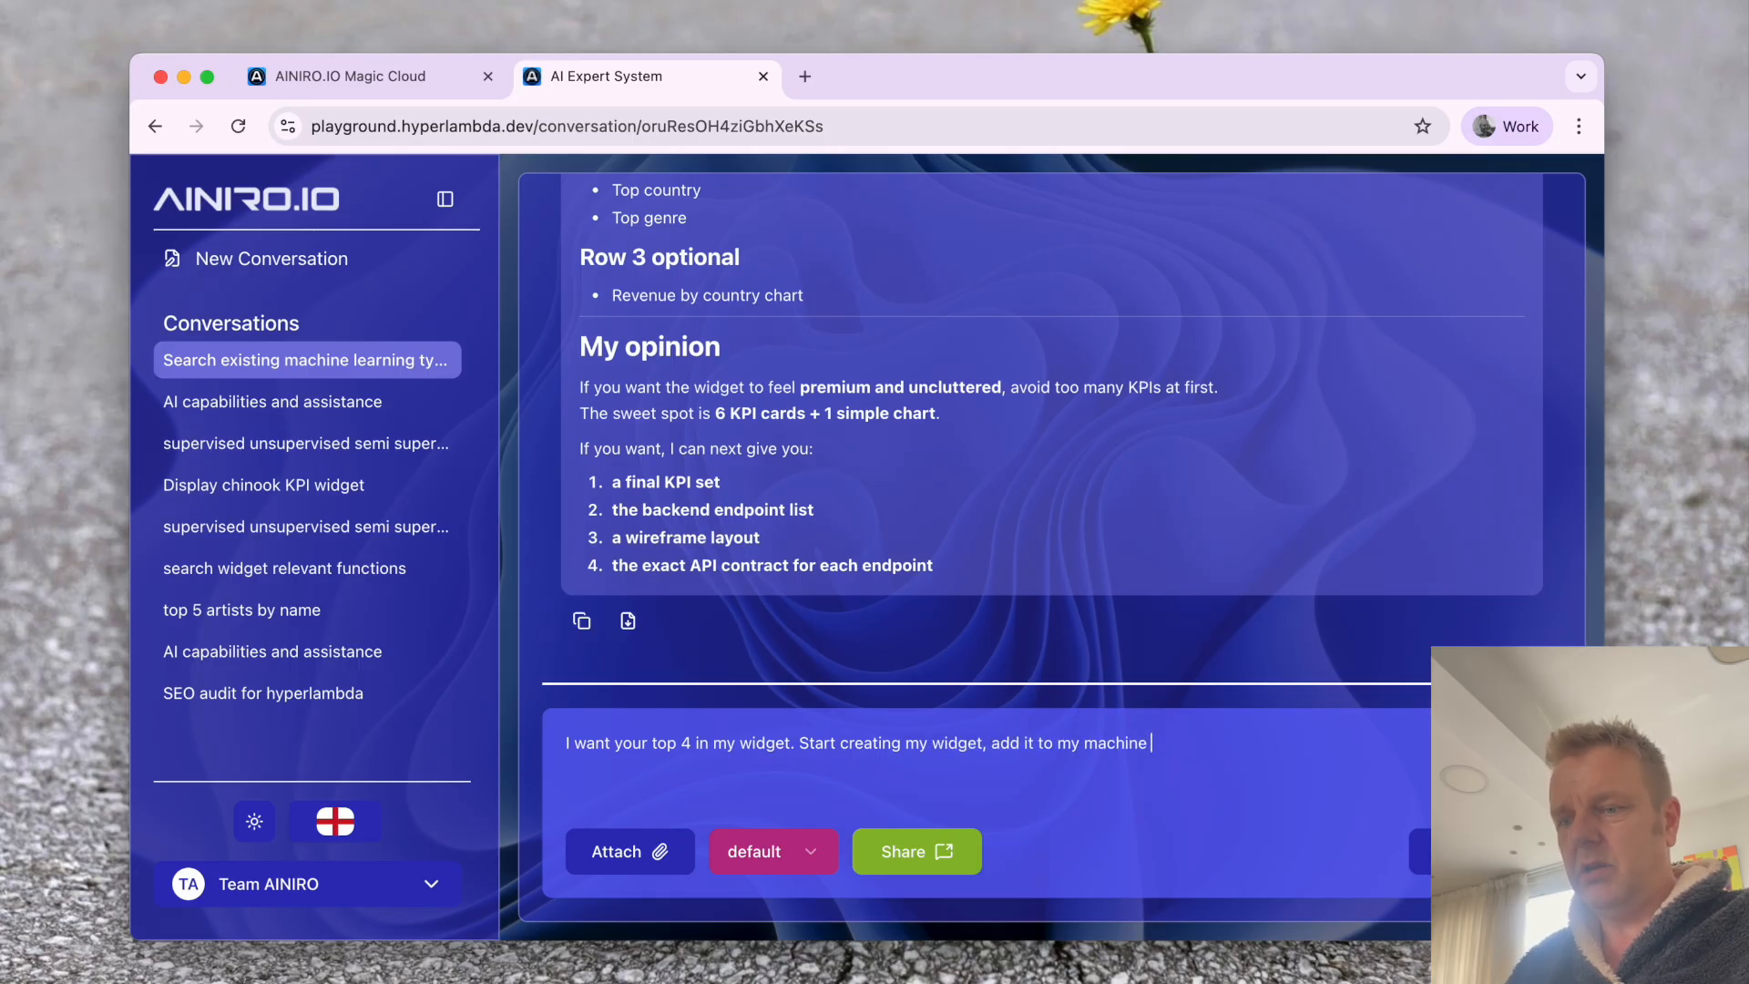
{"action": "type", "text": "nd vectorise once don"}
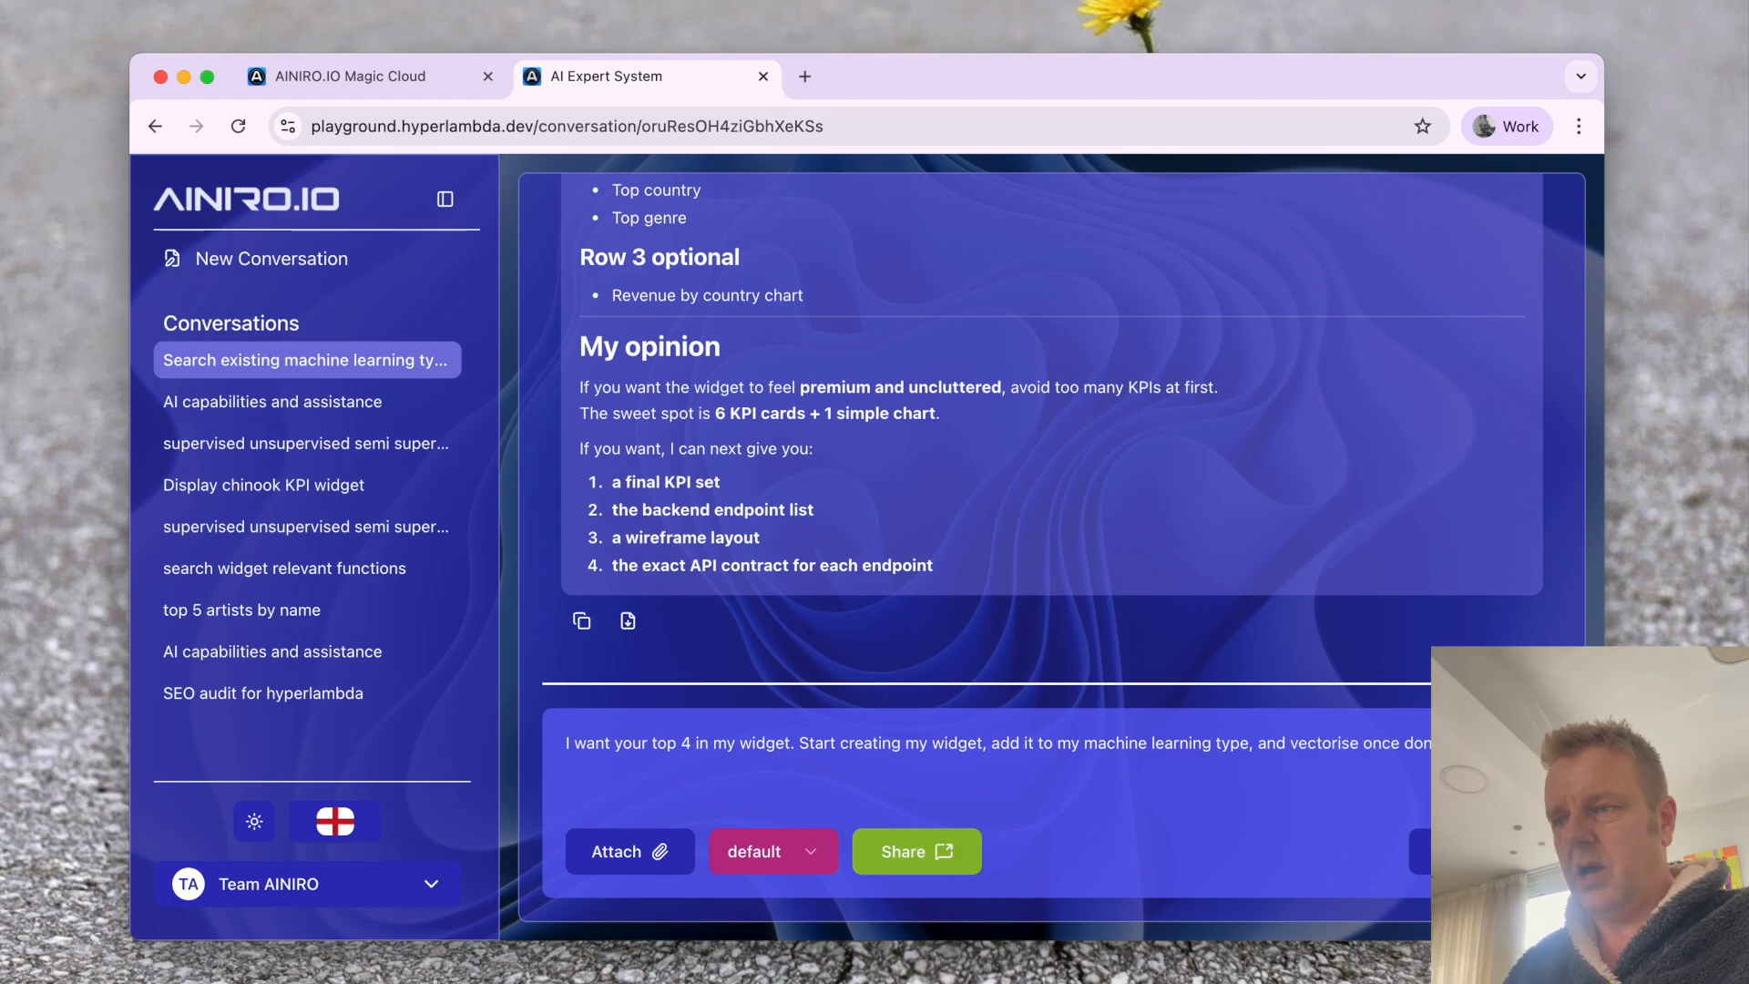
{"action": "key", "text": "Return"}
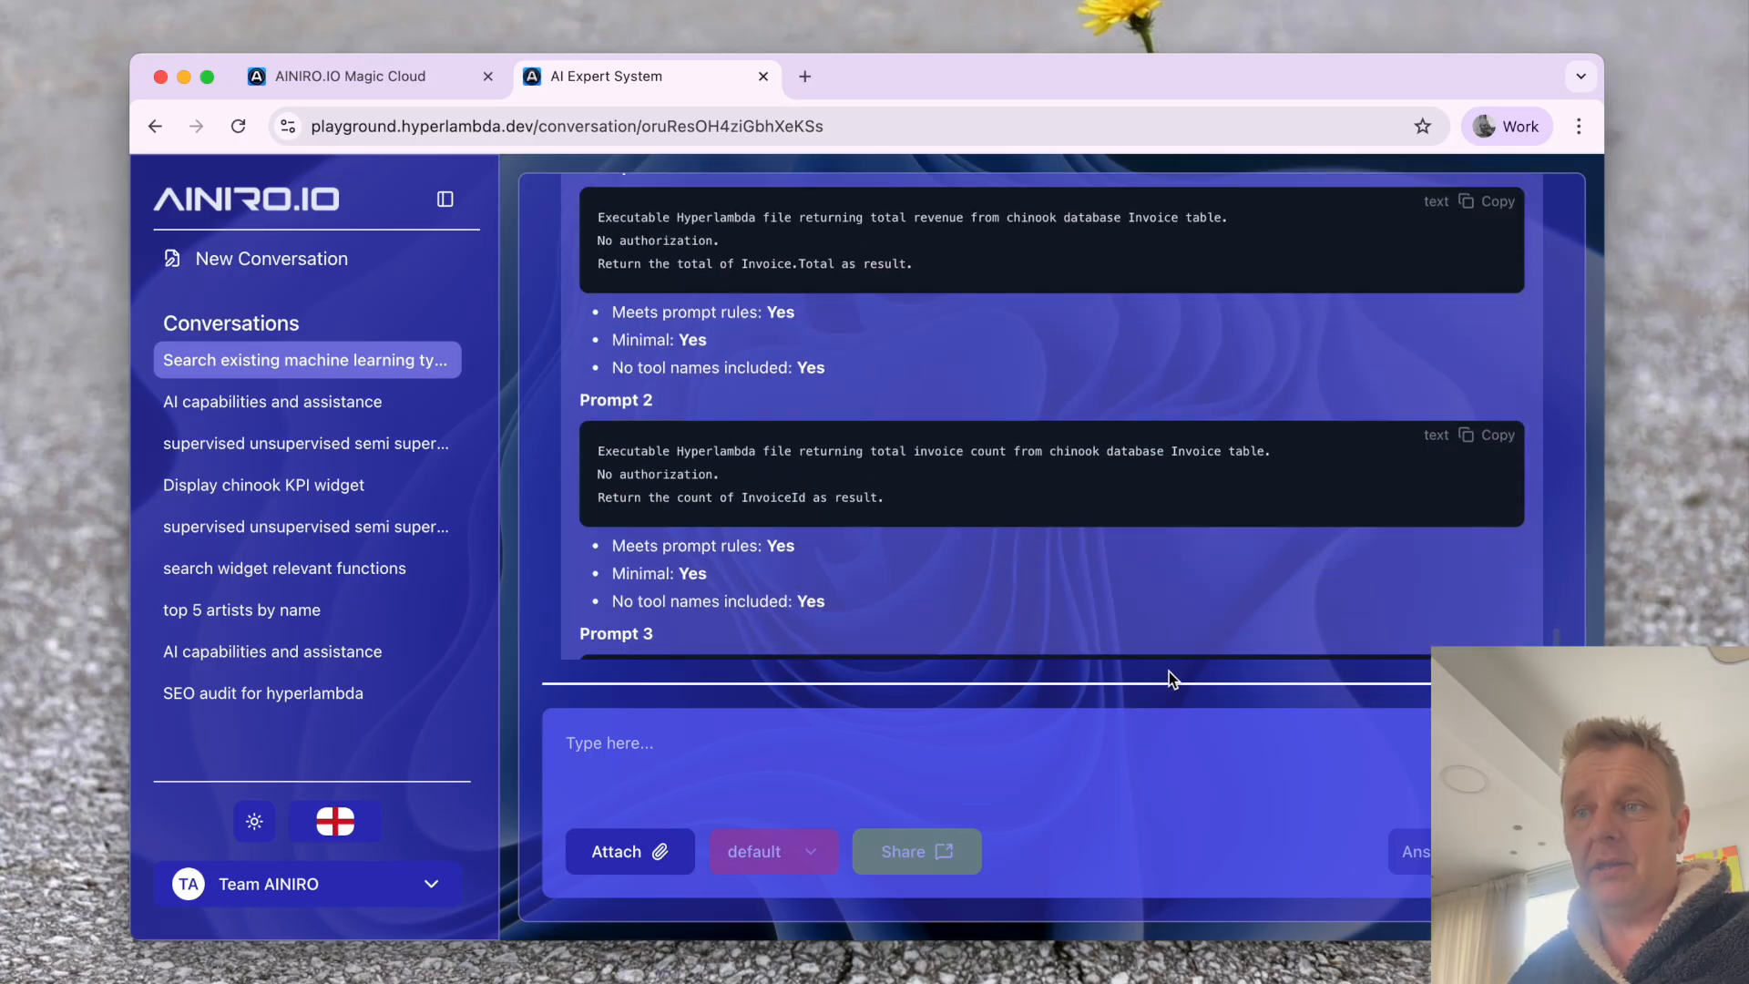
- Examine the generator prompts and the details of the function calls the assistant executes while building the widget
{"action": "scroll", "coordinate": [1074, 474], "scroll_direction": "up", "scroll_amount": 10}
{"action": "scroll", "coordinate": [1075, 474], "scroll_direction": "up", "scroll_amount": 5}
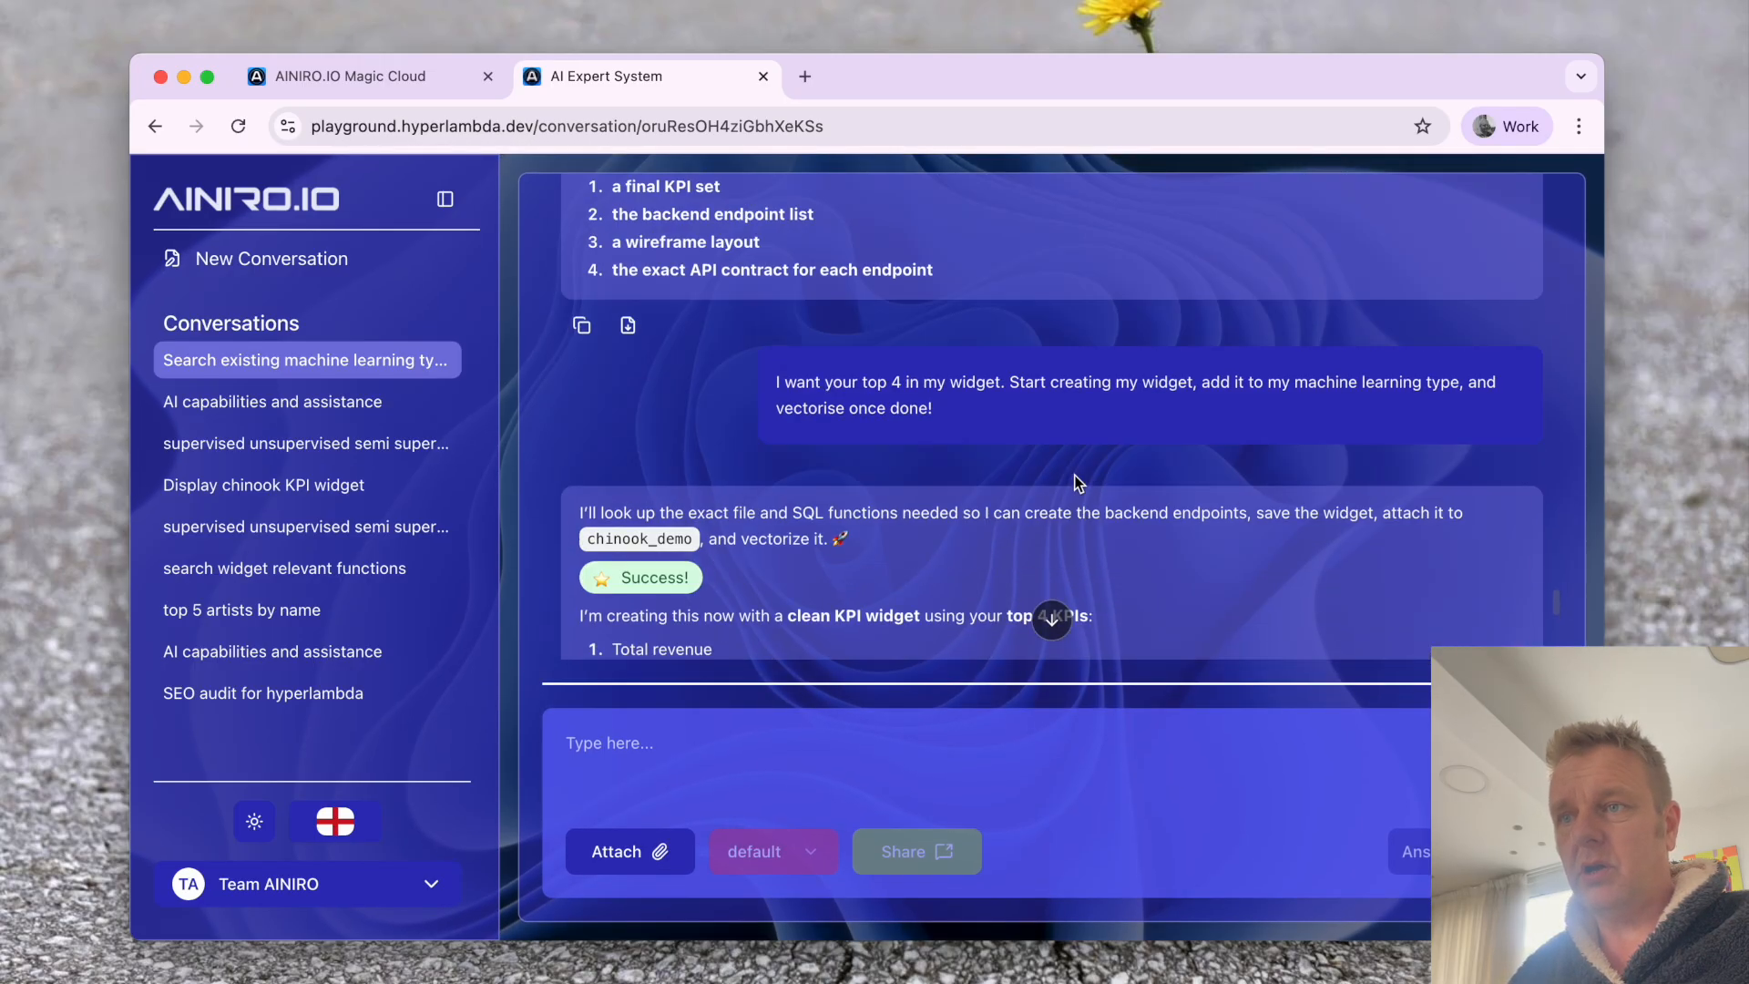
{"action": "mouse_move", "coordinate": [682, 590]}
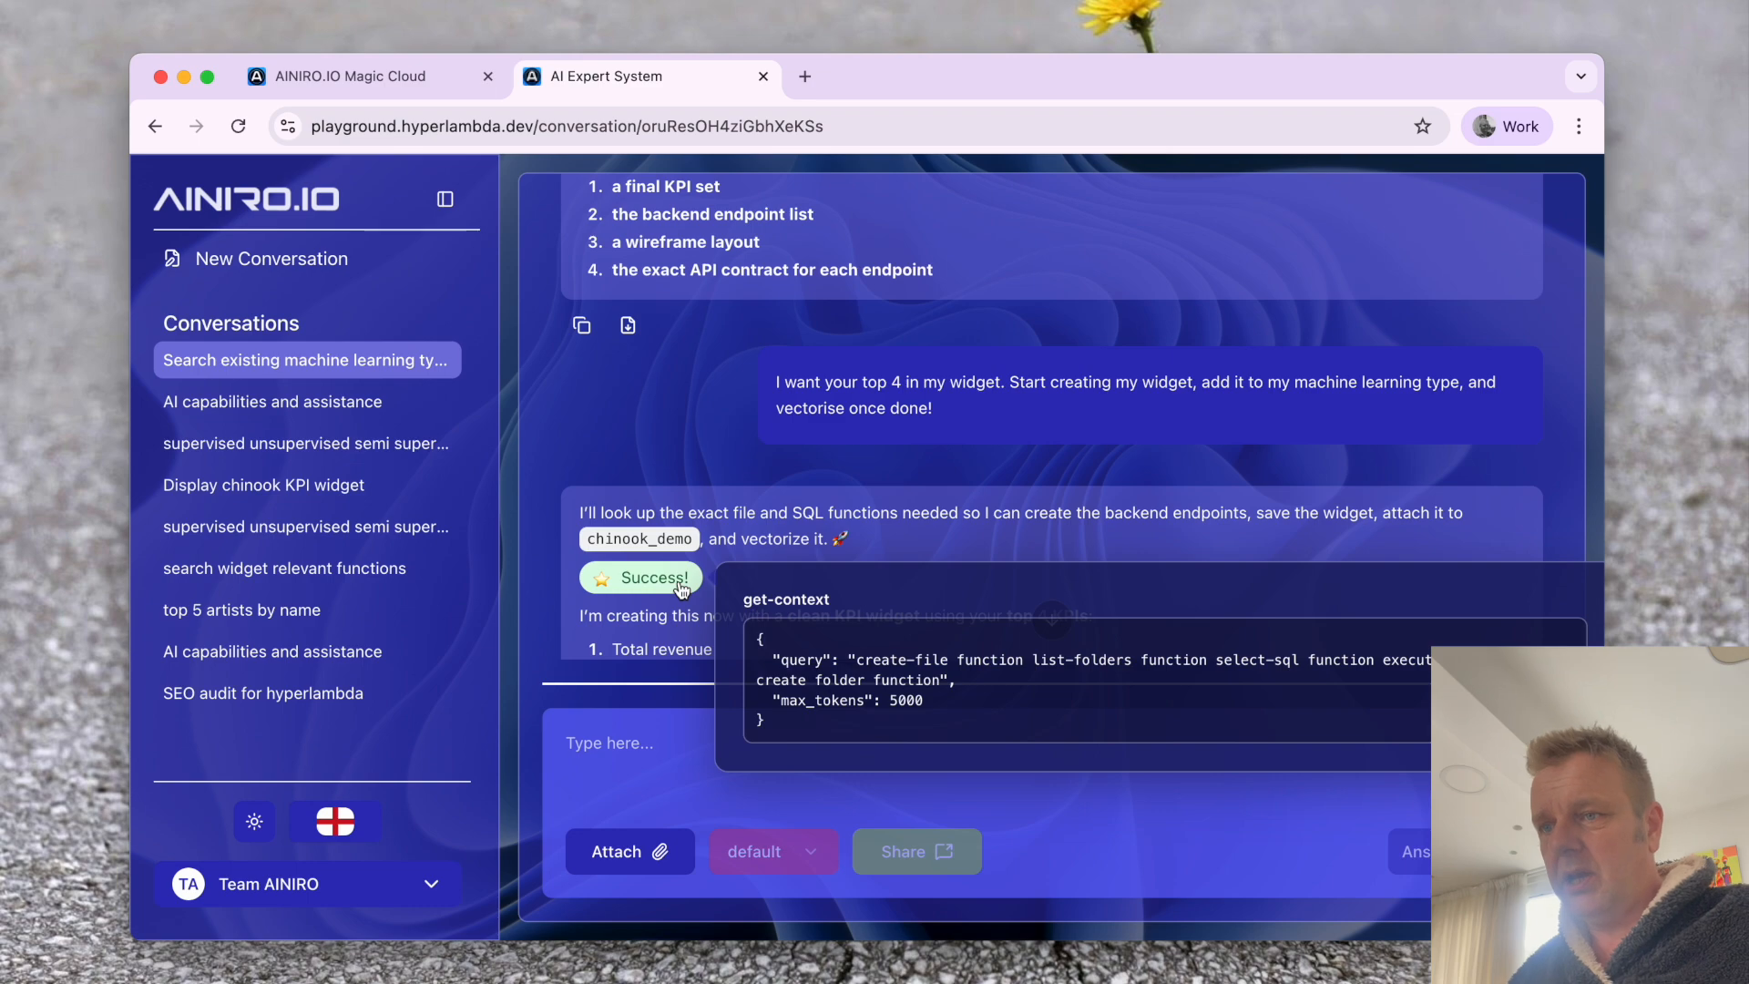
{"action": "scroll", "coordinate": [1094, 461], "scroll_direction": "down", "scroll_amount": 10}
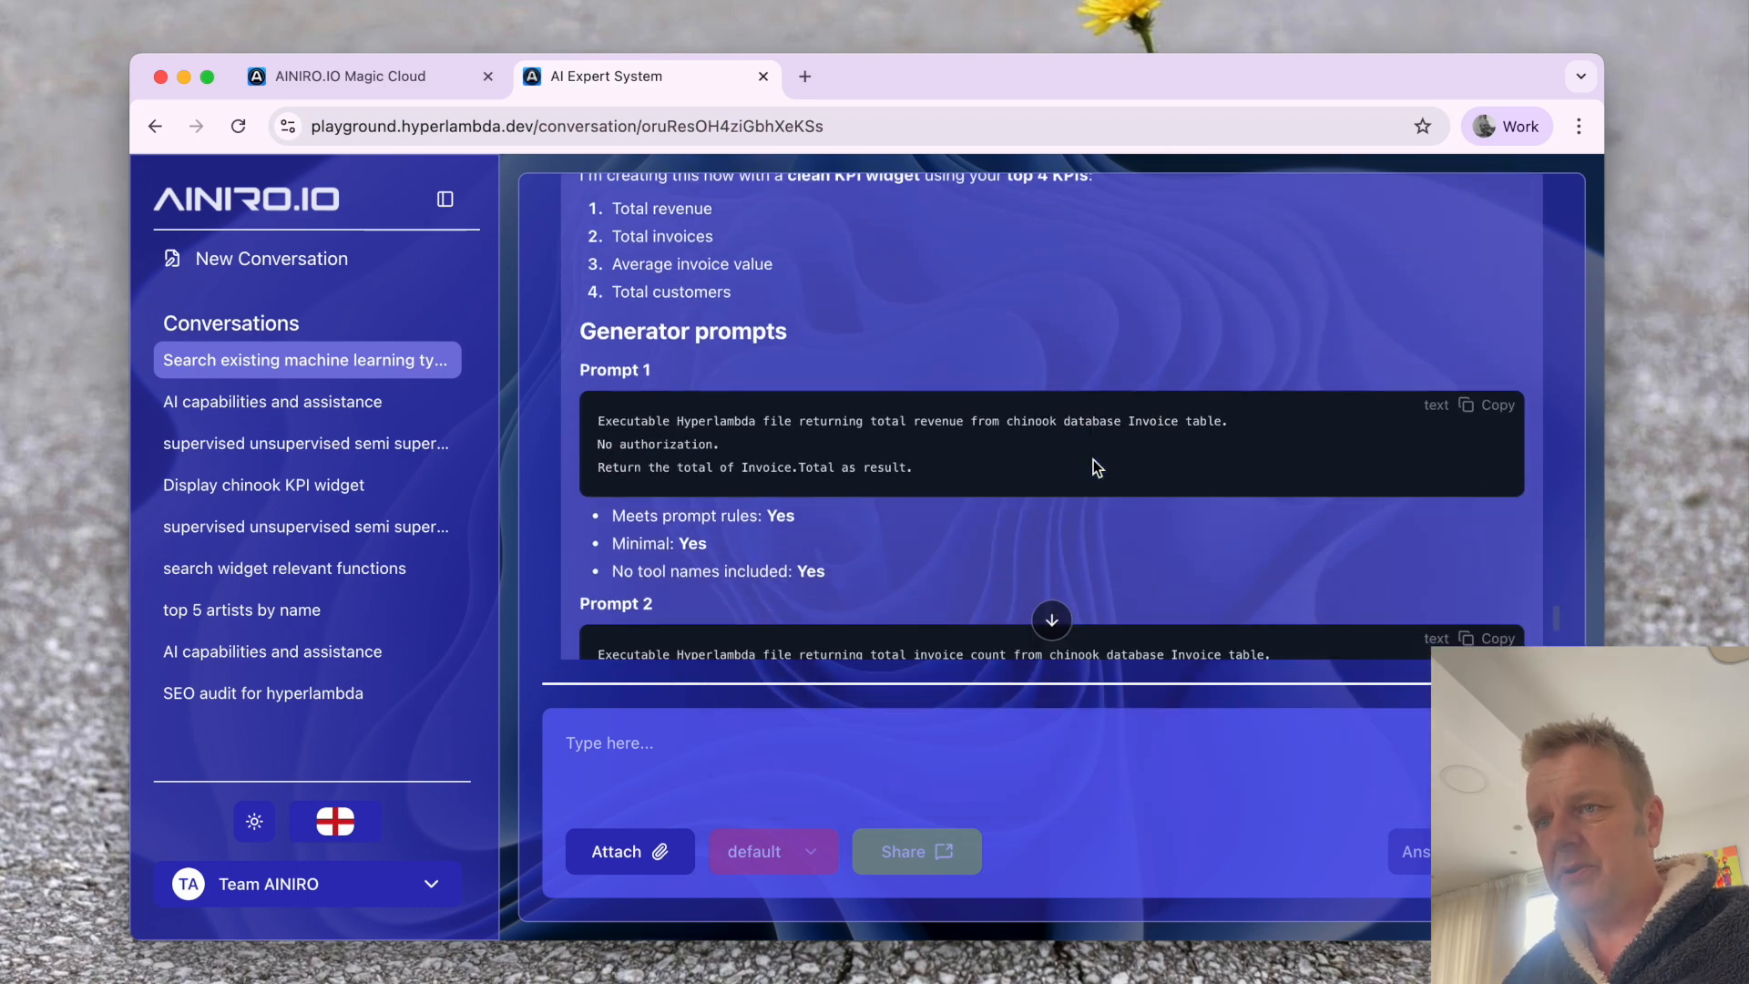
{"action": "scroll", "coordinate": [1093, 459], "scroll_direction": "down", "scroll_amount": 5}
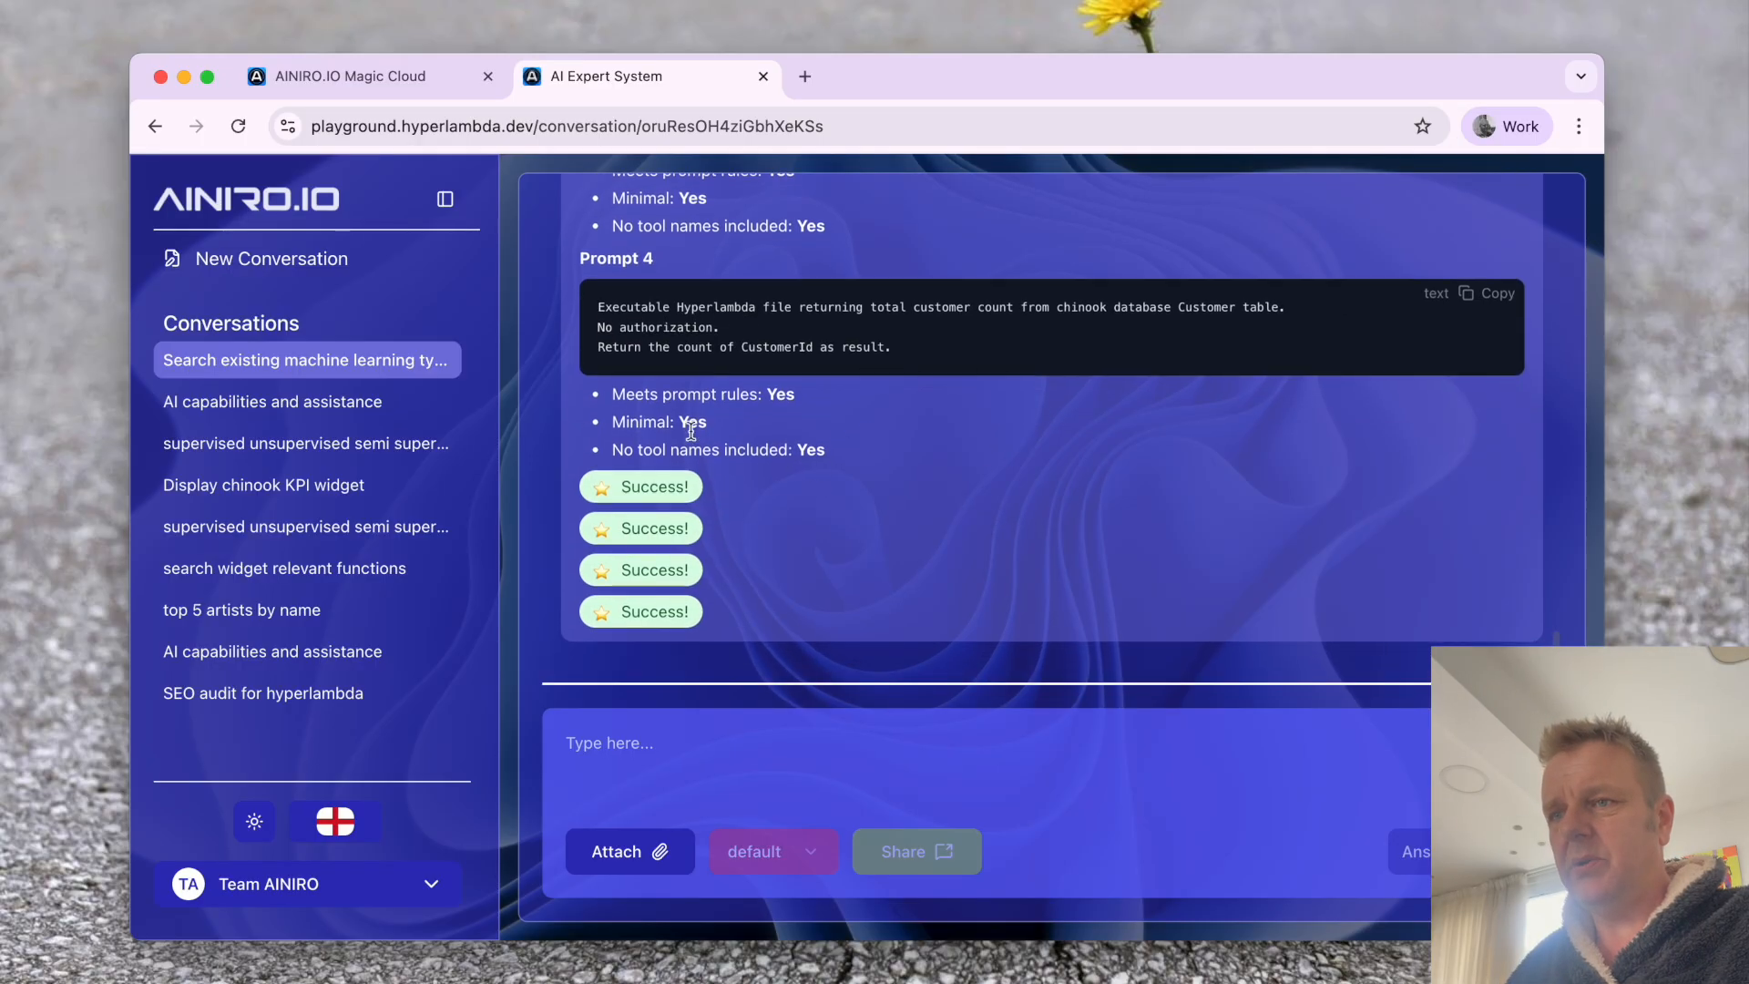
{"action": "mouse_move", "coordinate": [646, 493]}
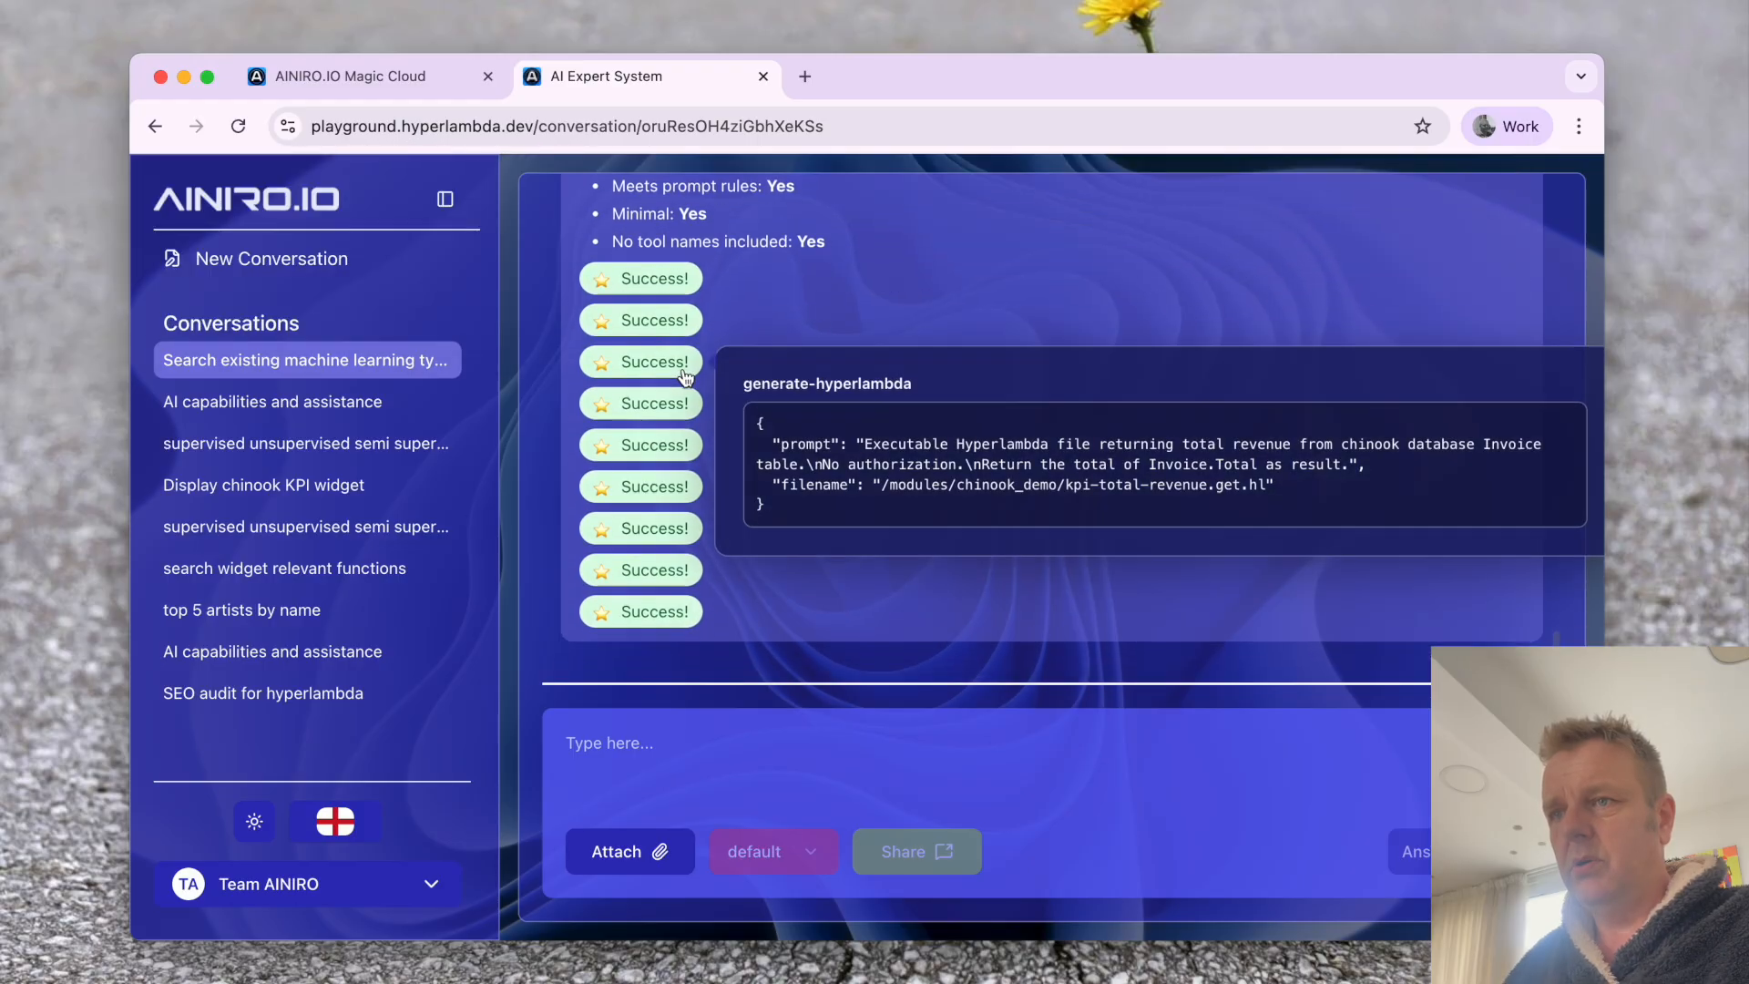
{"action": "scroll", "coordinate": [893, 463], "scroll_direction": "up", "scroll_amount": 1}
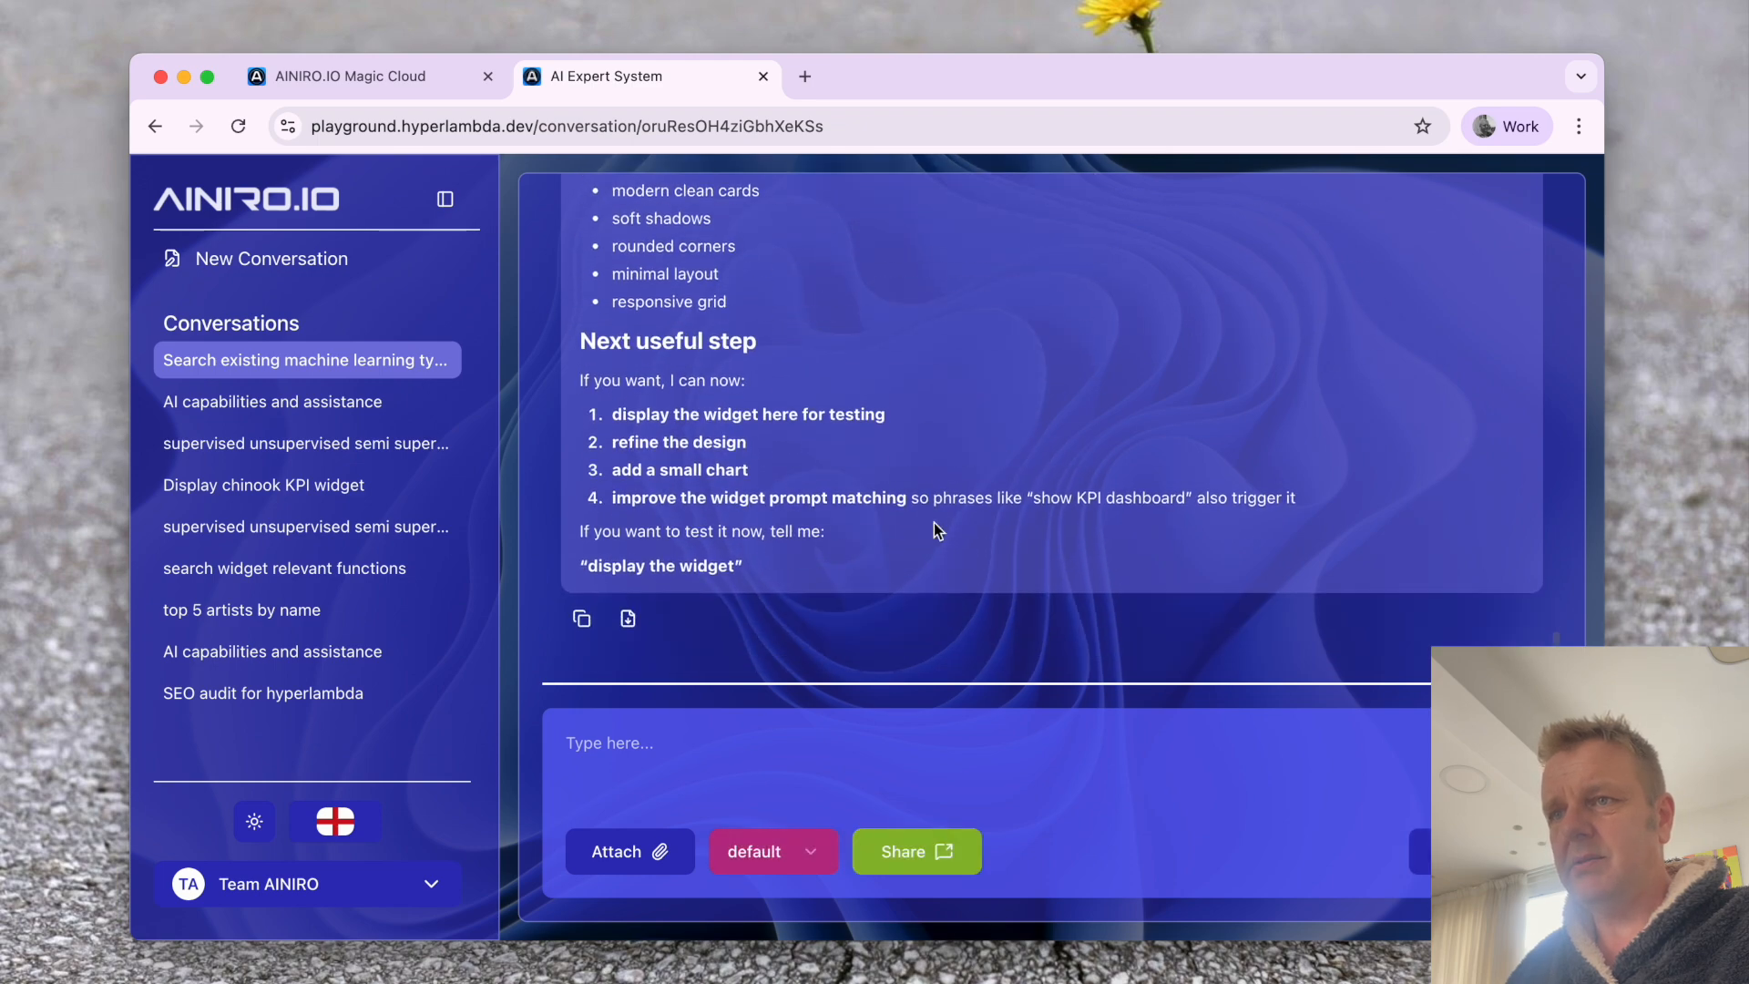
- Ask the assistant to show the finished KPI widget by sending "display the widget"
{"action": "type", "text": "display the widget"}
{"action": "key", "text": "Return"}
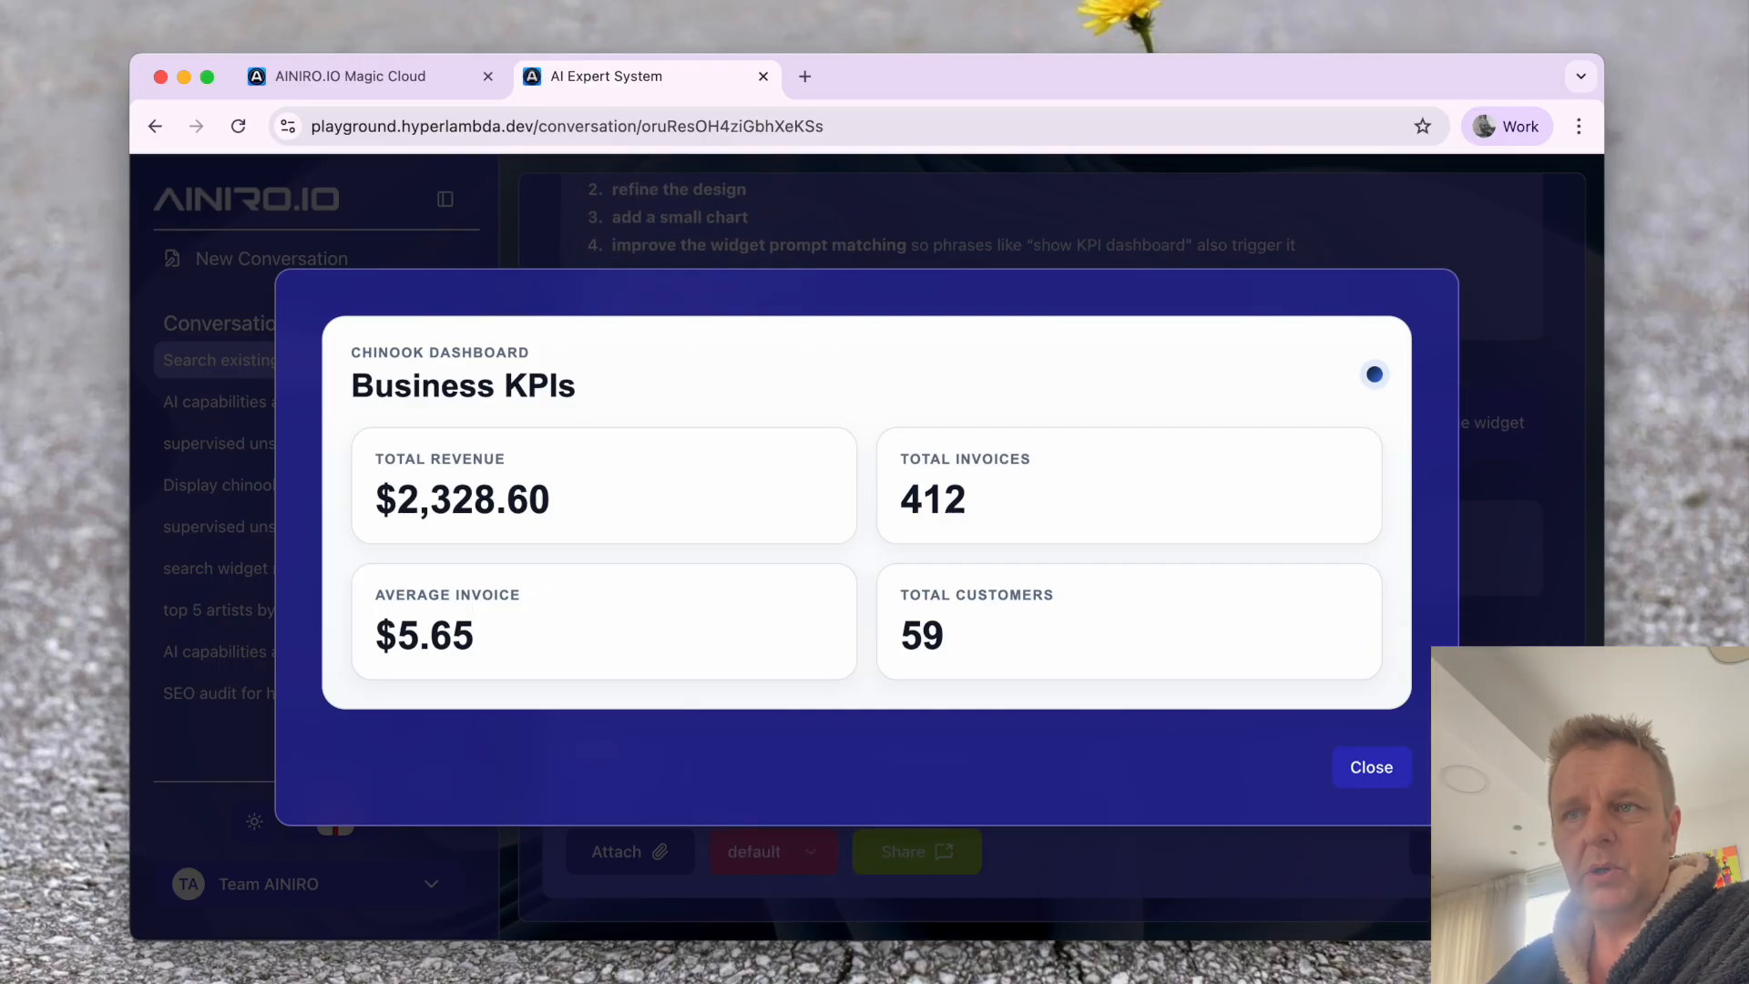
- Switch to the Magic Cloud dashboard and open chinook-kpi.html from modules/chinook_demo/widgets in Hyper IDE
{"action": "key", "text": "ctrl+Tab"}
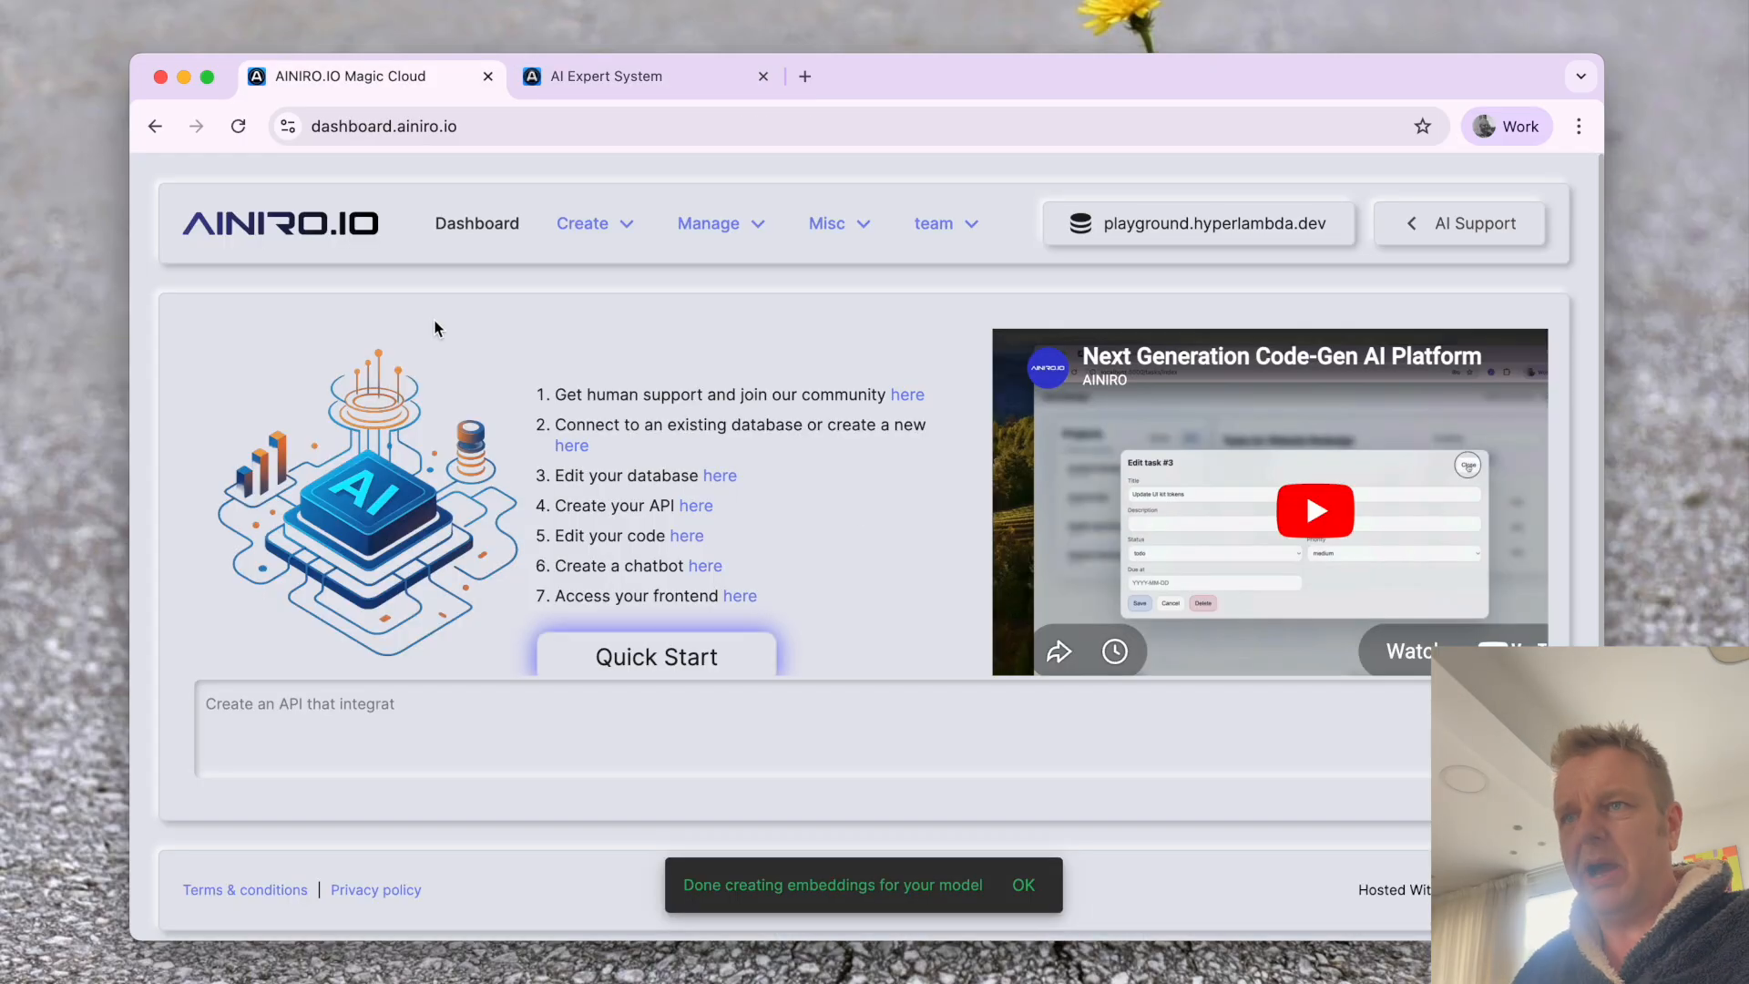
{"action": "left_click", "coordinate": [596, 226]}
{"action": "left_click", "coordinate": [619, 392]}
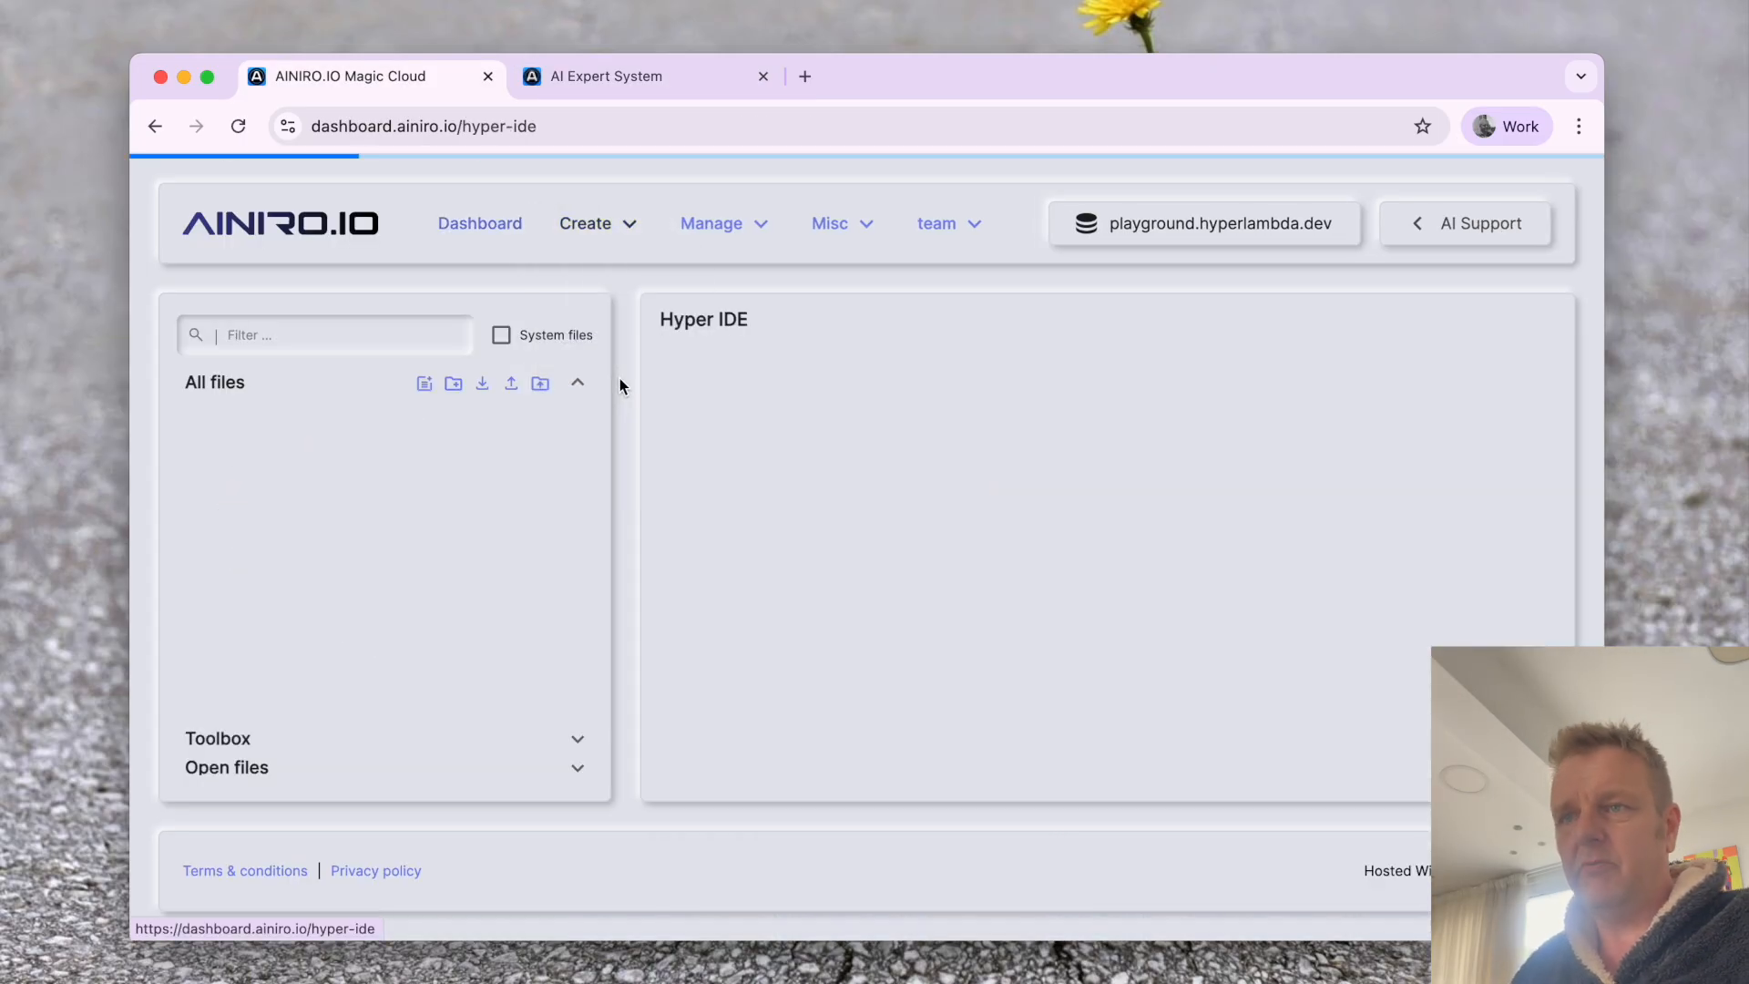
{"action": "left_click", "coordinate": [302, 444]}
{"action": "left_click", "coordinate": [300, 468]}
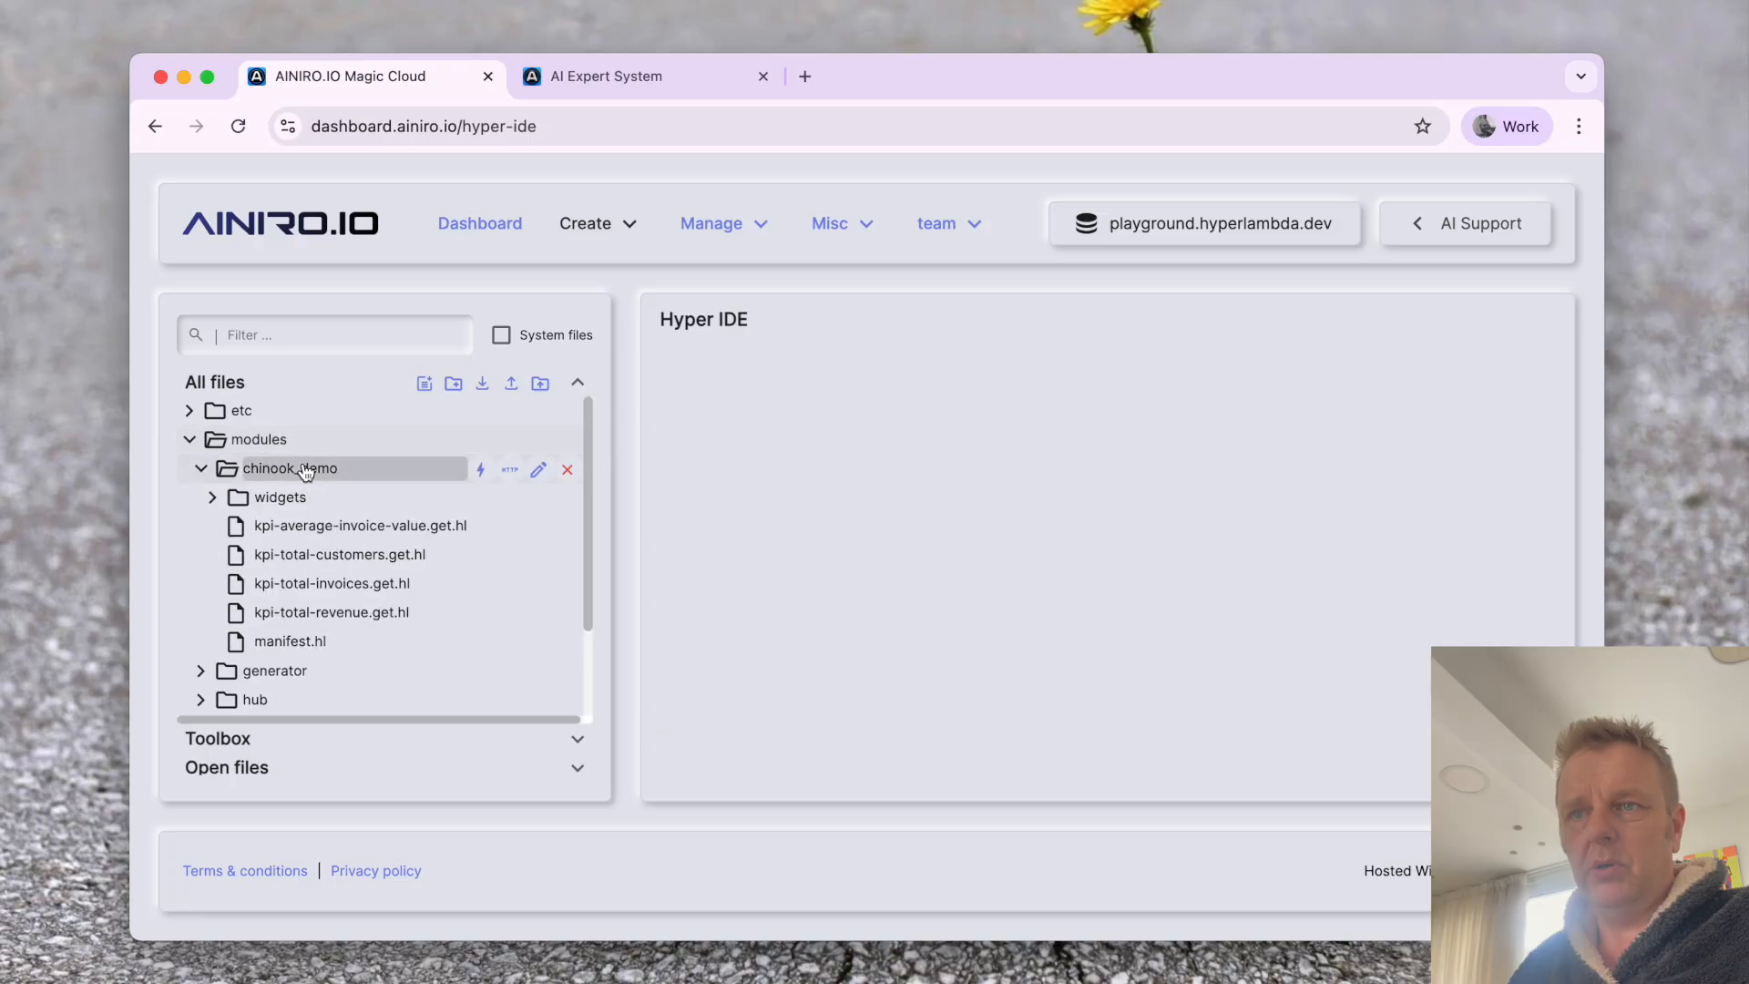
{"action": "left_click", "coordinate": [282, 496]}
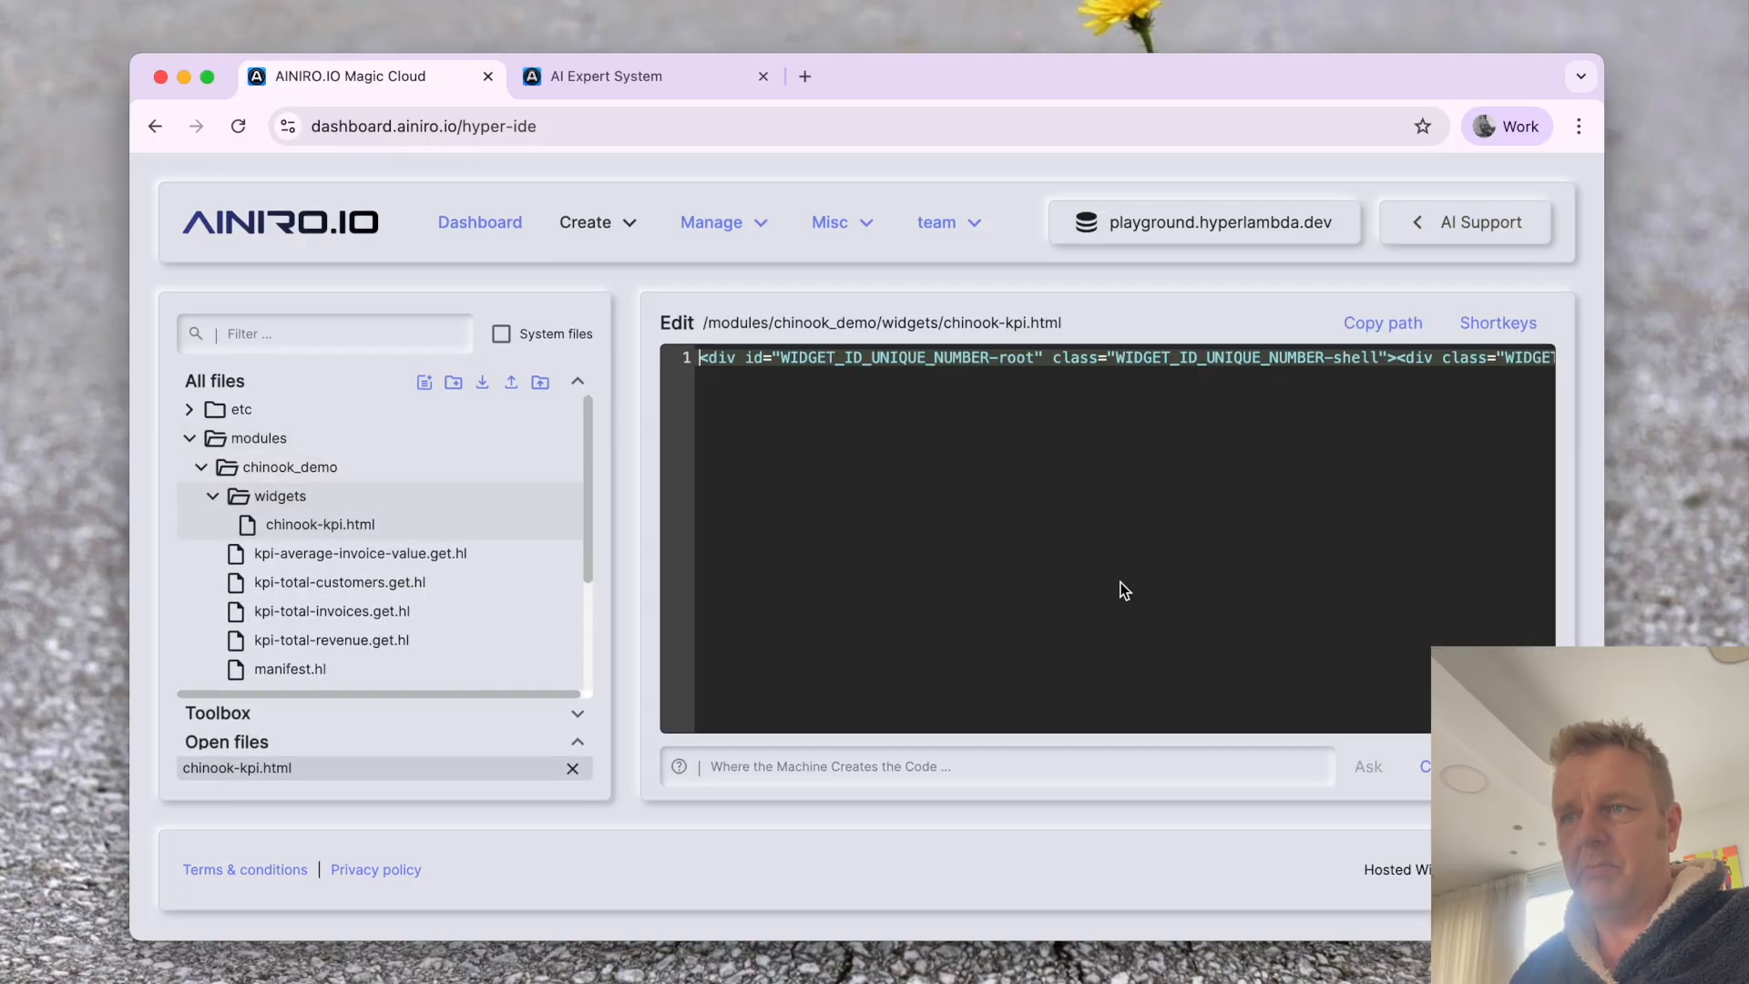
- Inspect the markup of chinook-kpi.html in the full-screen editor, and return to the normal editor view
{"action": "key", "text": "alt+m"}
{"action": "scroll", "coordinate": [875, 546], "scroll_direction": "right", "scroll_amount": 15}
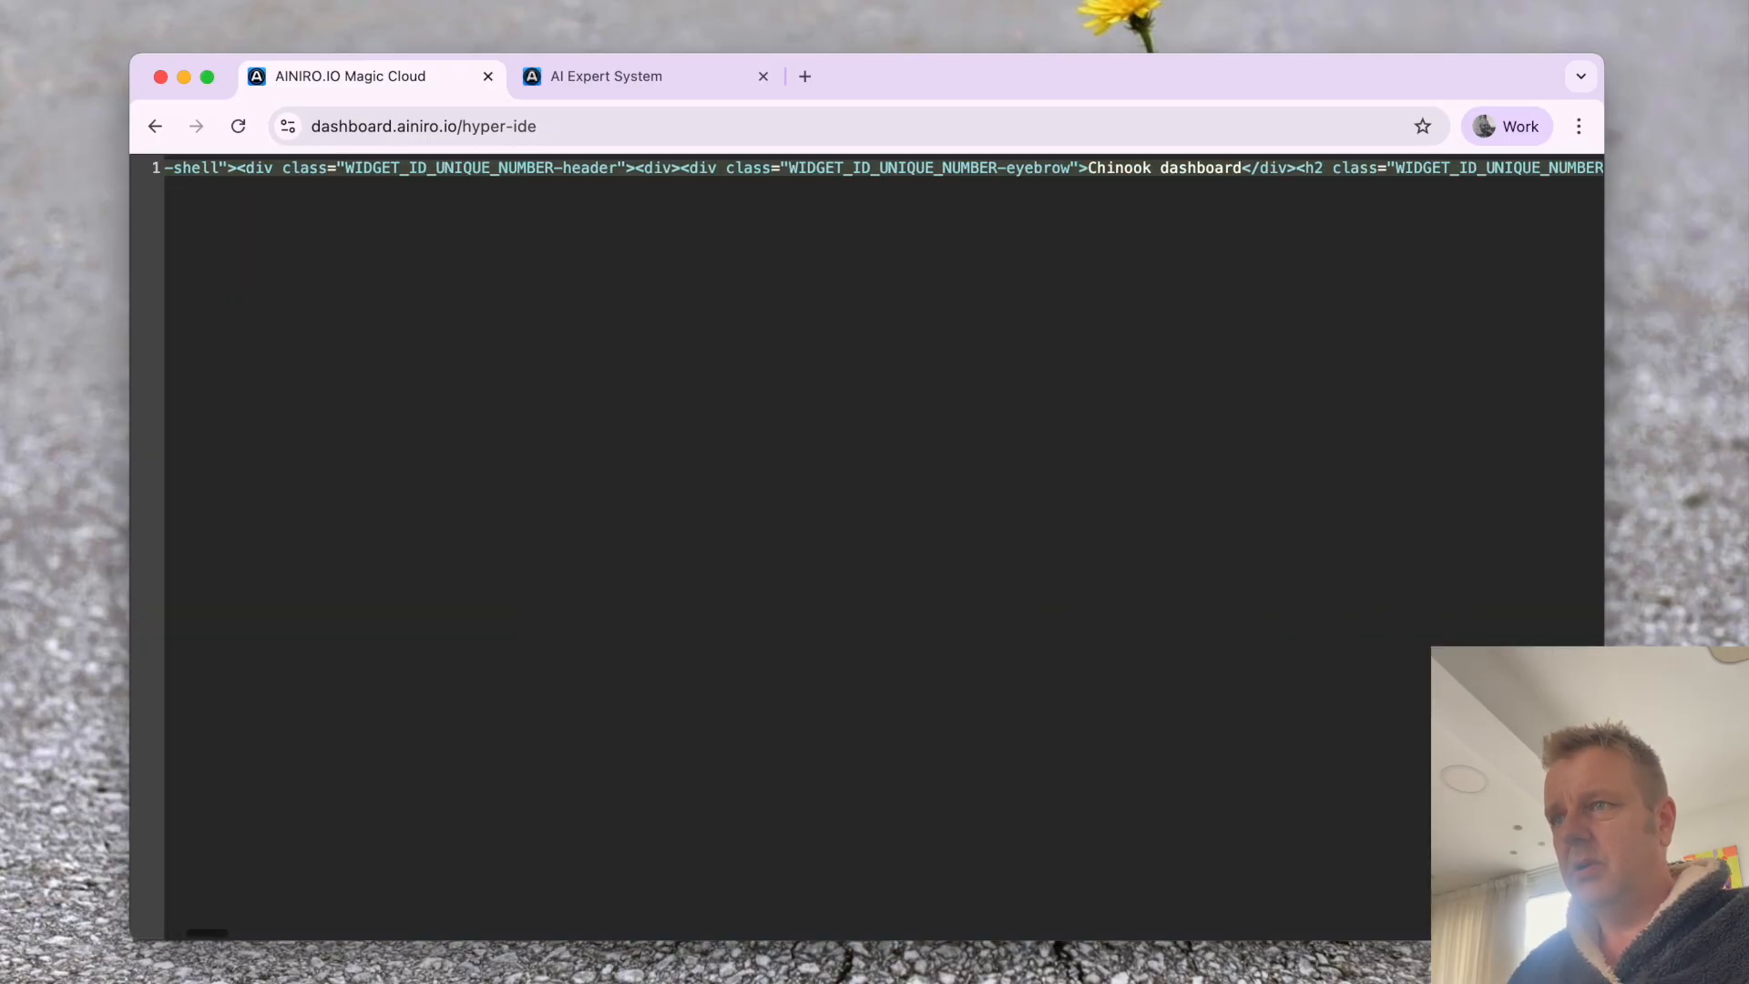
{"action": "scroll", "coordinate": [875, 547], "scroll_direction": "left", "scroll_amount": 12}
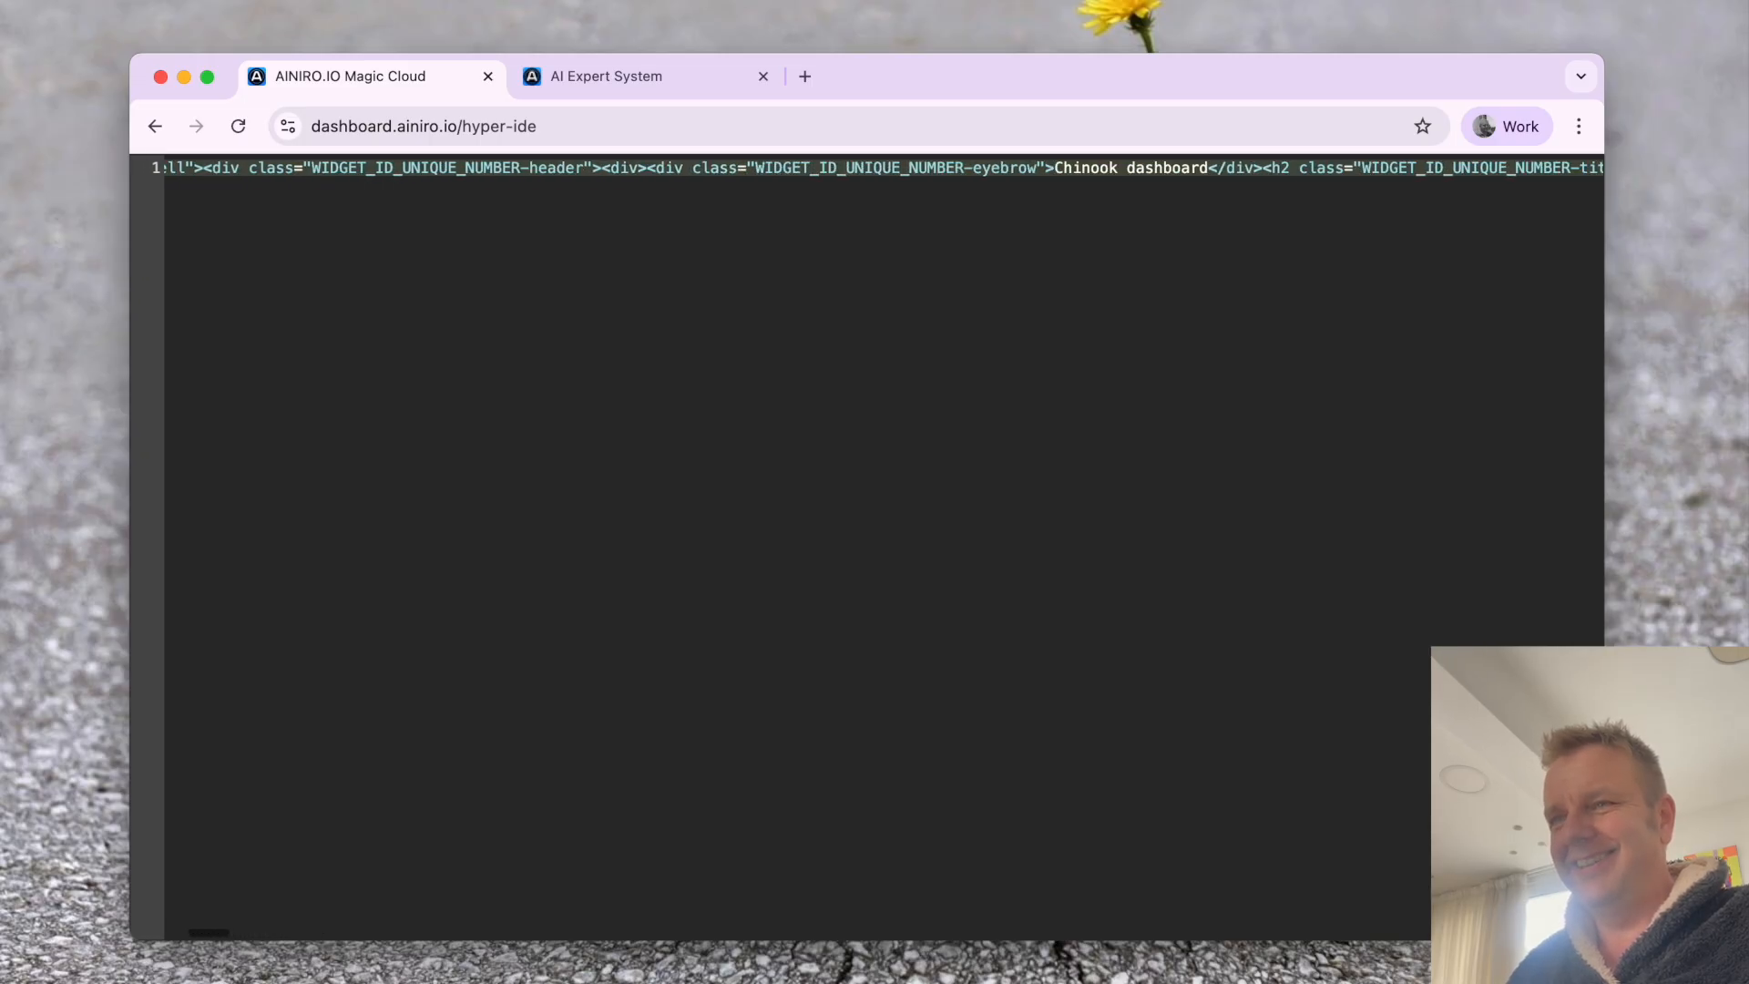
{"action": "key", "text": "alt+m"}
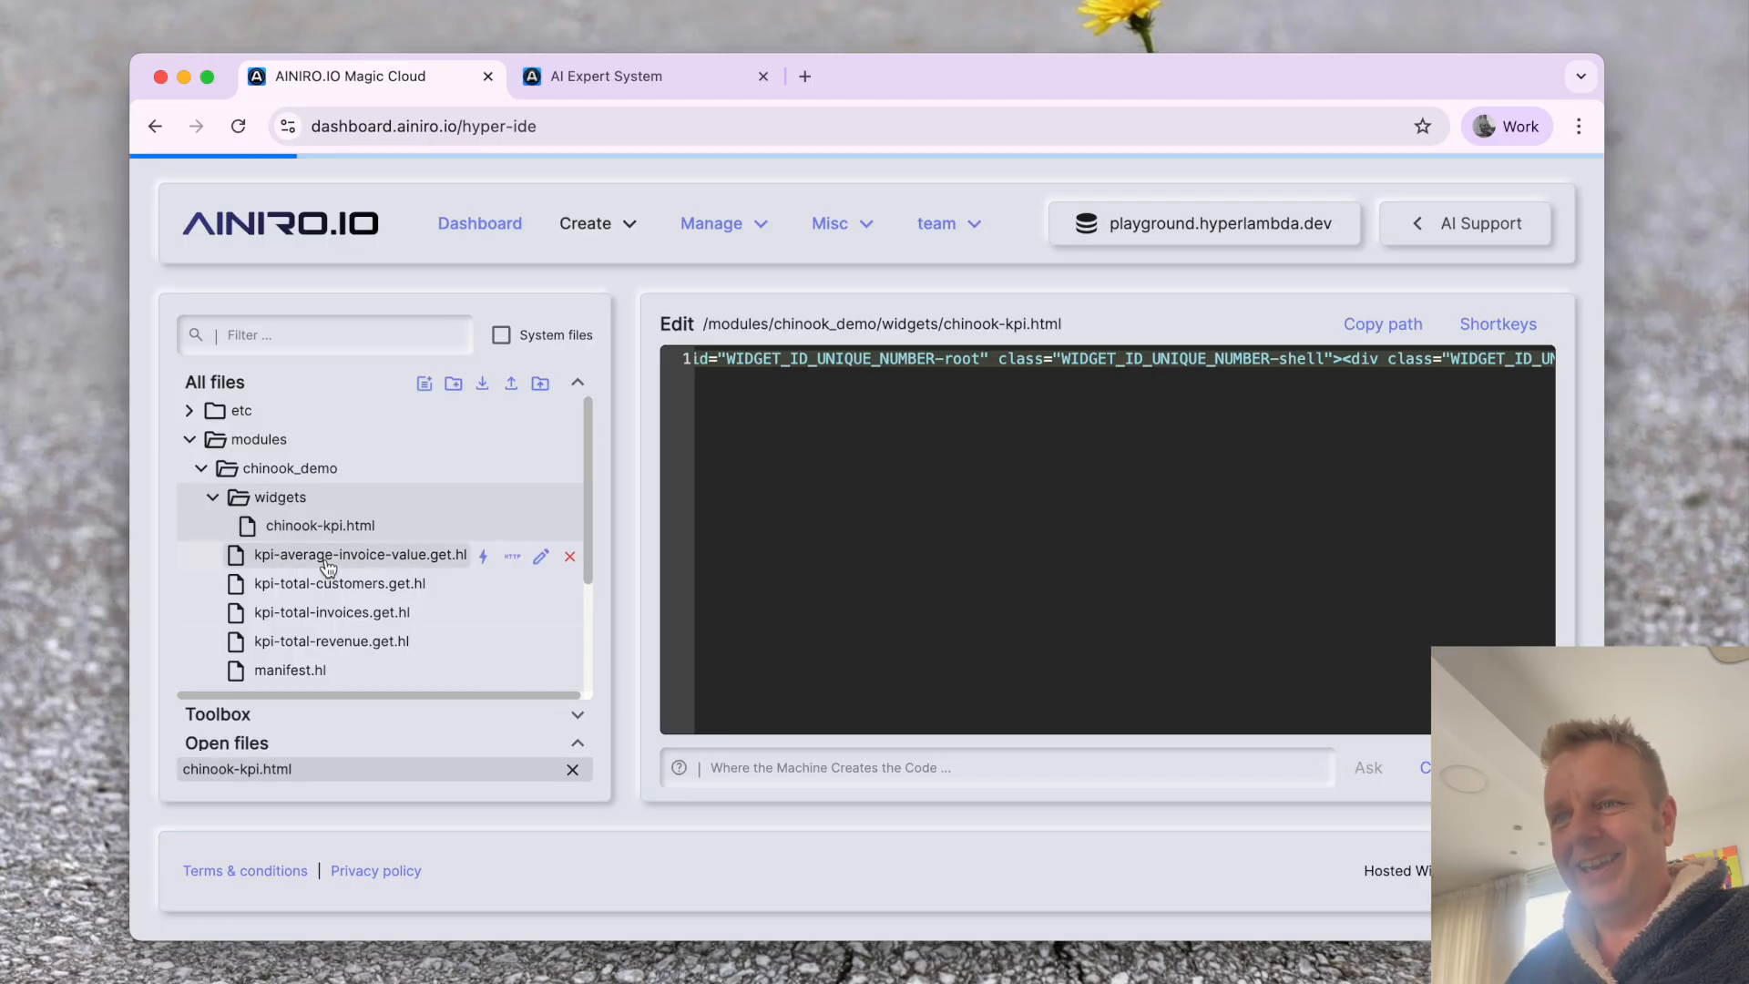
- Open kpi-average-invoice-value.get.hl, kpi-total-customers.get.hl and kpi-total-invoices.get.hl in turn to examine their Hyperlambda code
{"action": "left_click", "coordinate": [350, 555]}
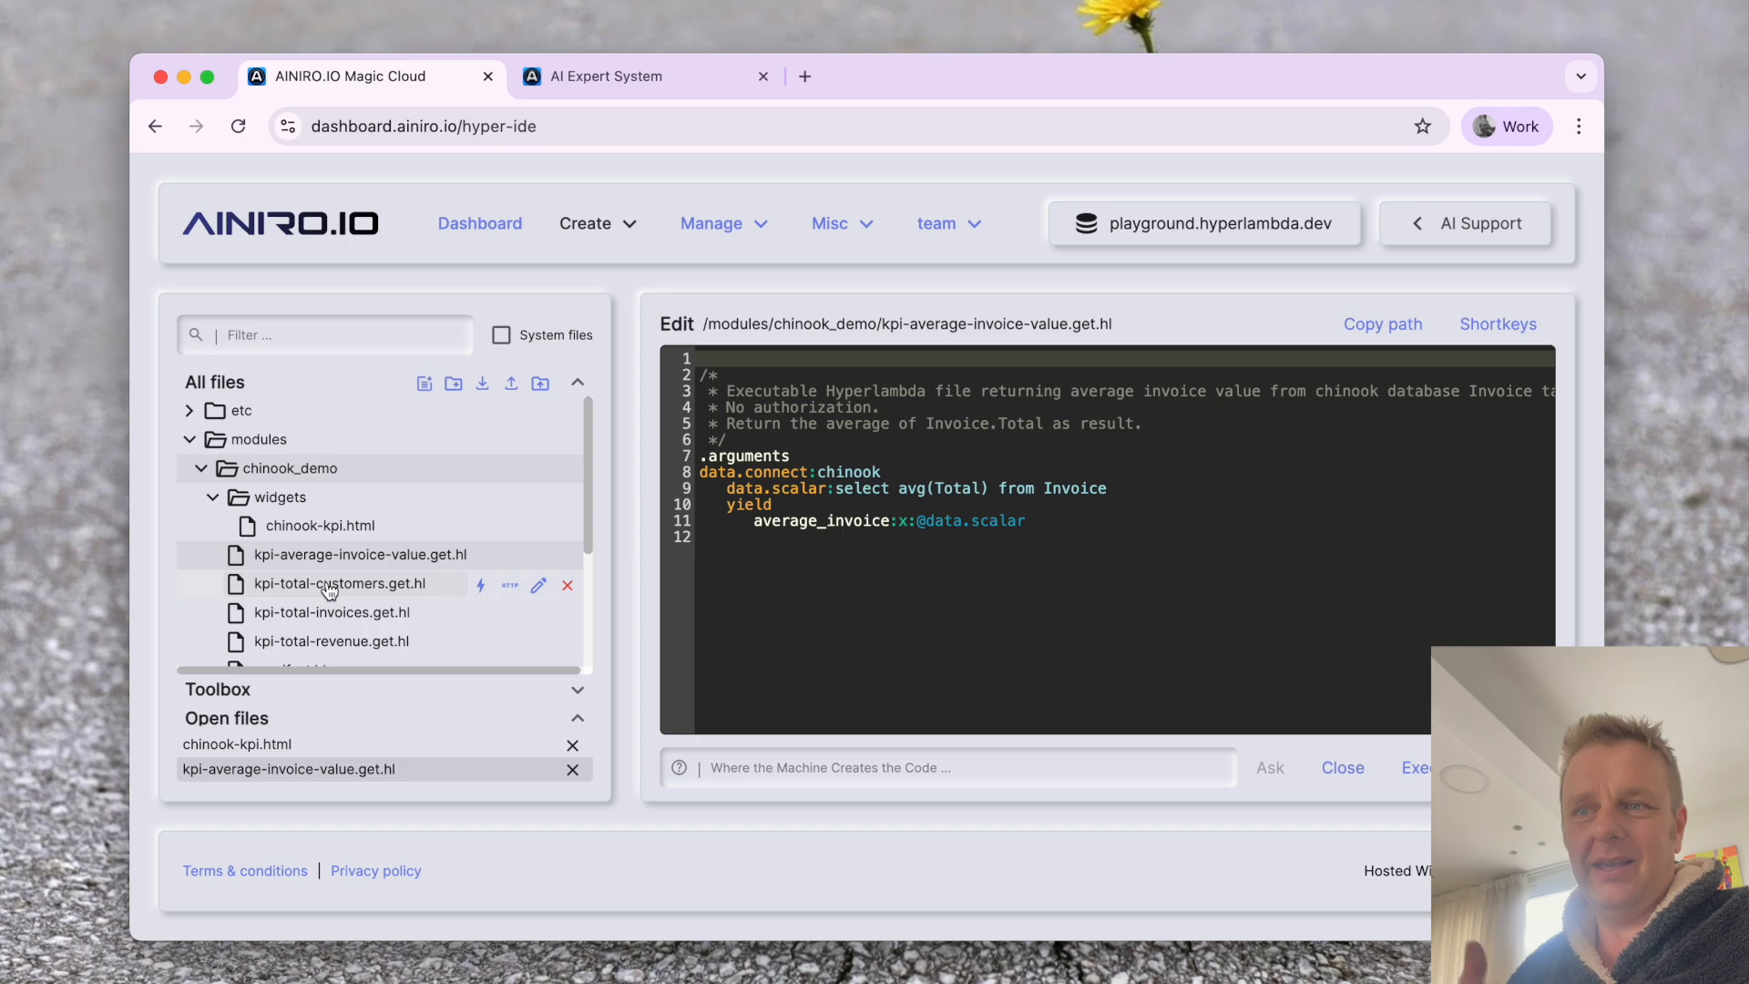
{"action": "left_click", "coordinate": [330, 586]}
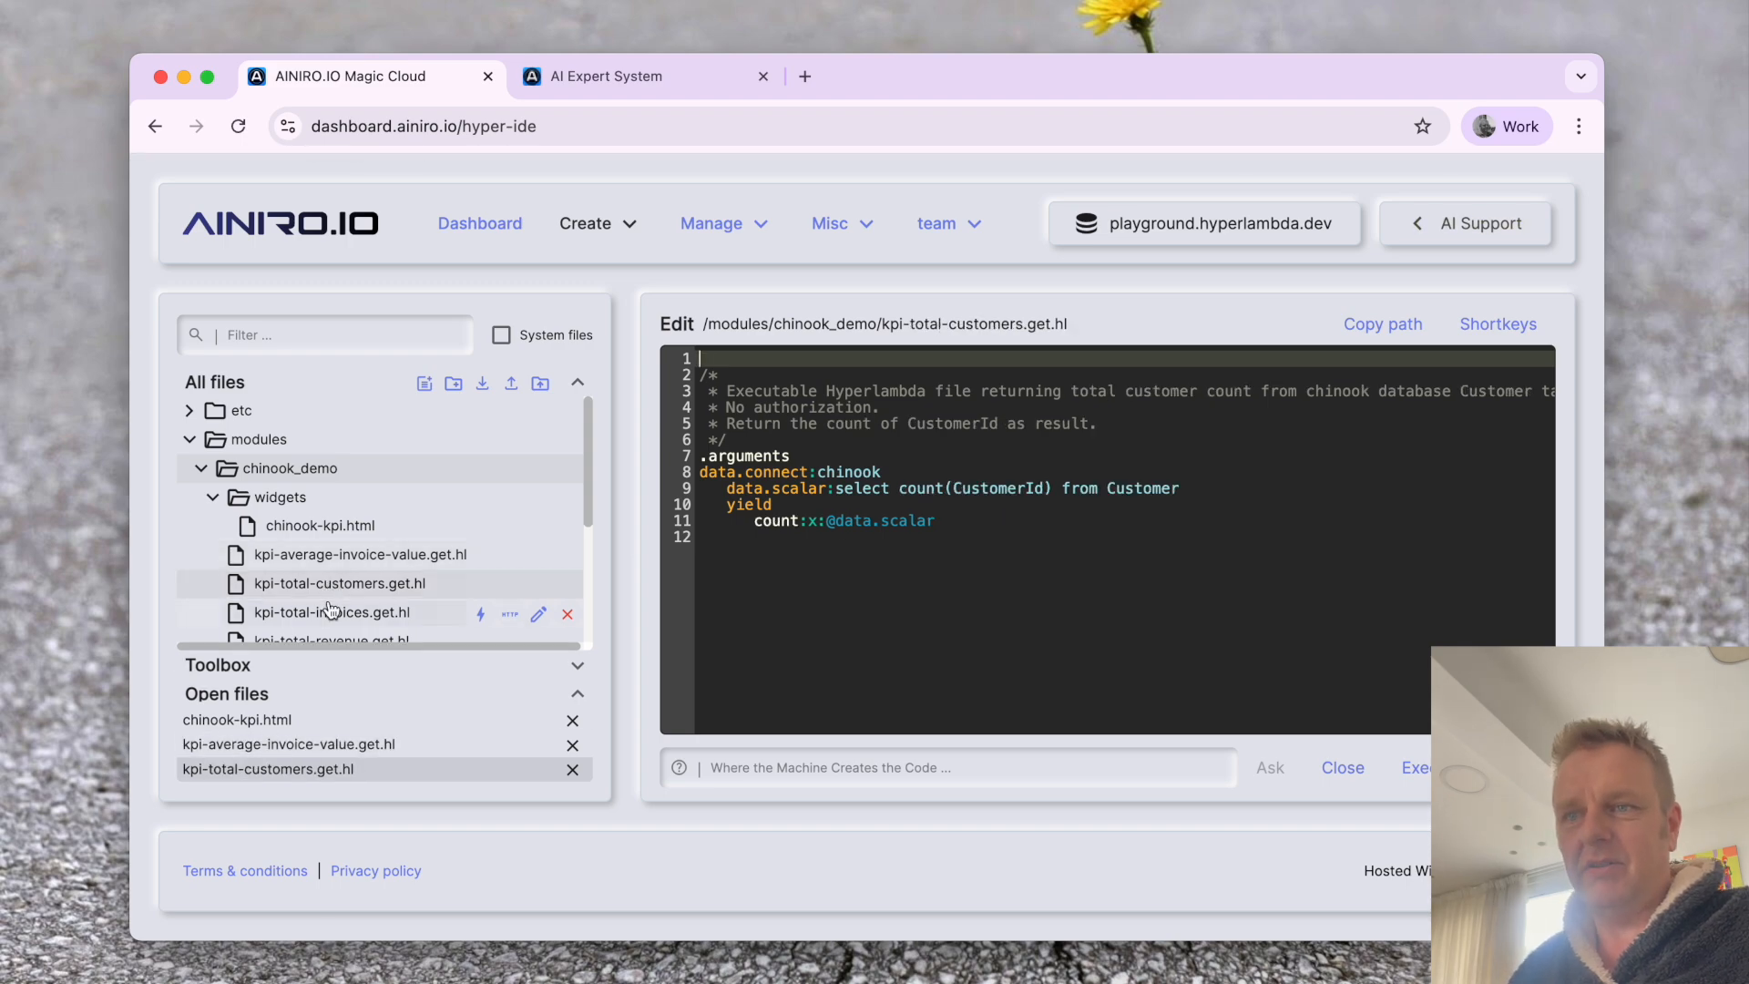
{"action": "left_click", "coordinate": [329, 612]}
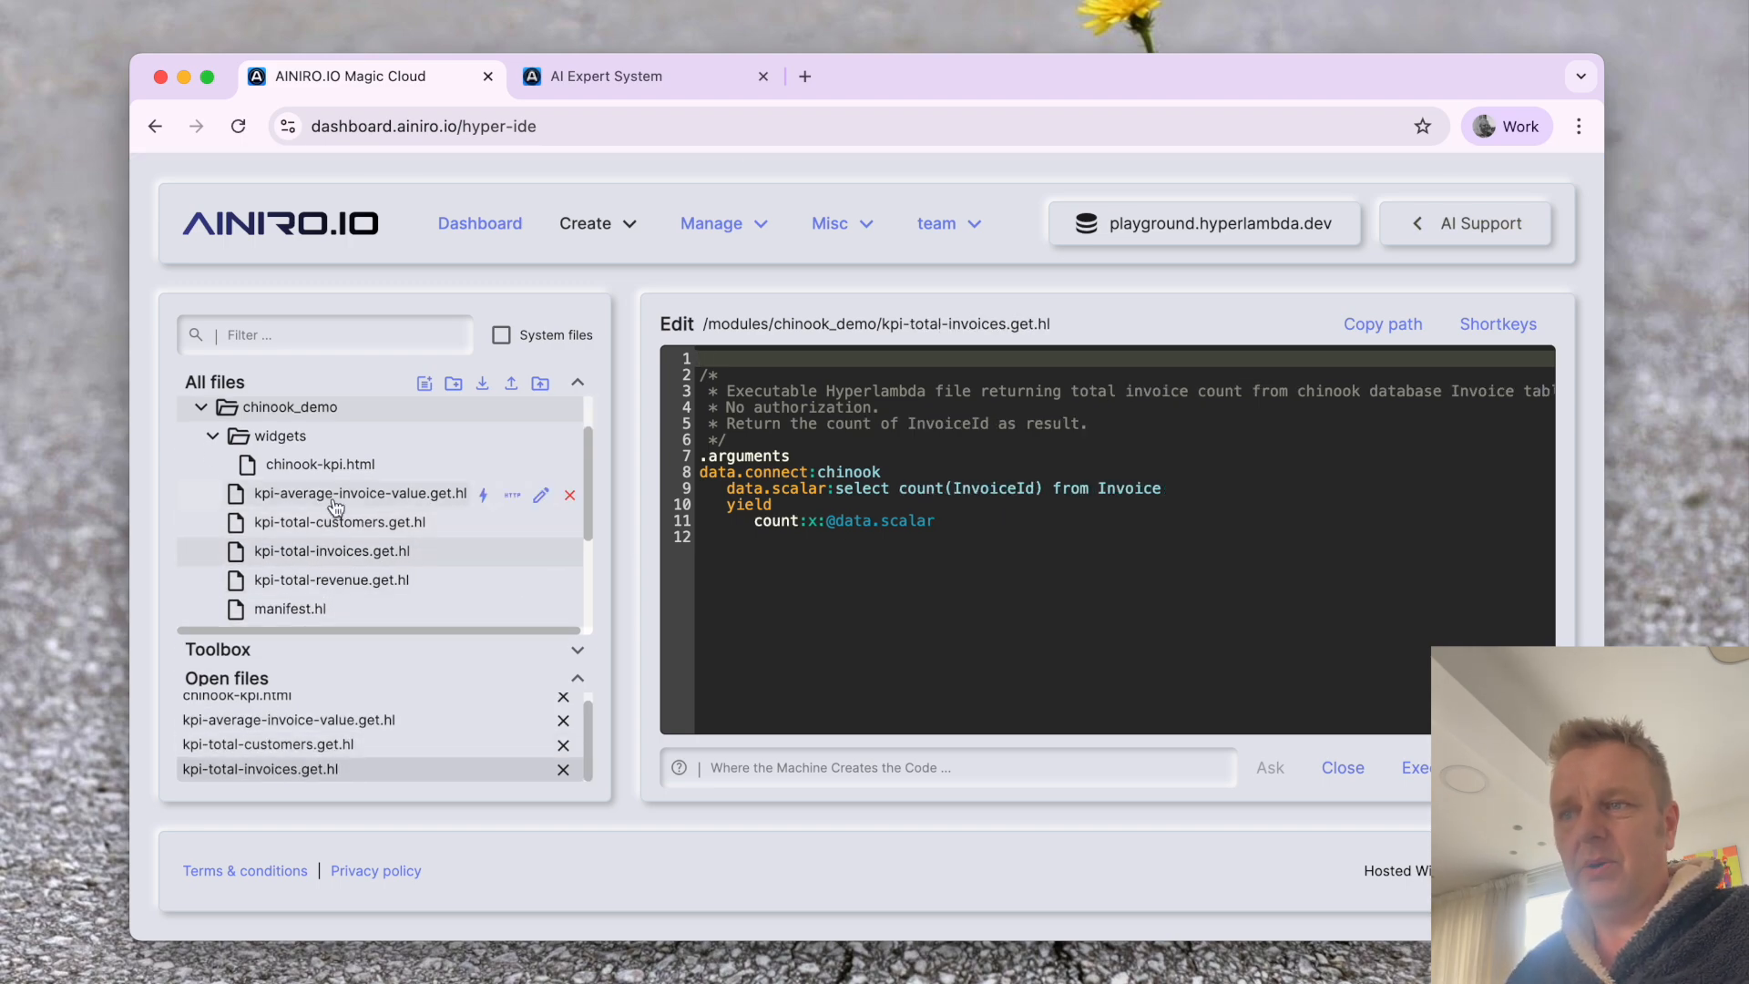
- Open kpi-total-revenue.get.hl in the chinook_demo module to examine its Hyperlambda code
{"action": "left_click", "coordinate": [311, 582]}
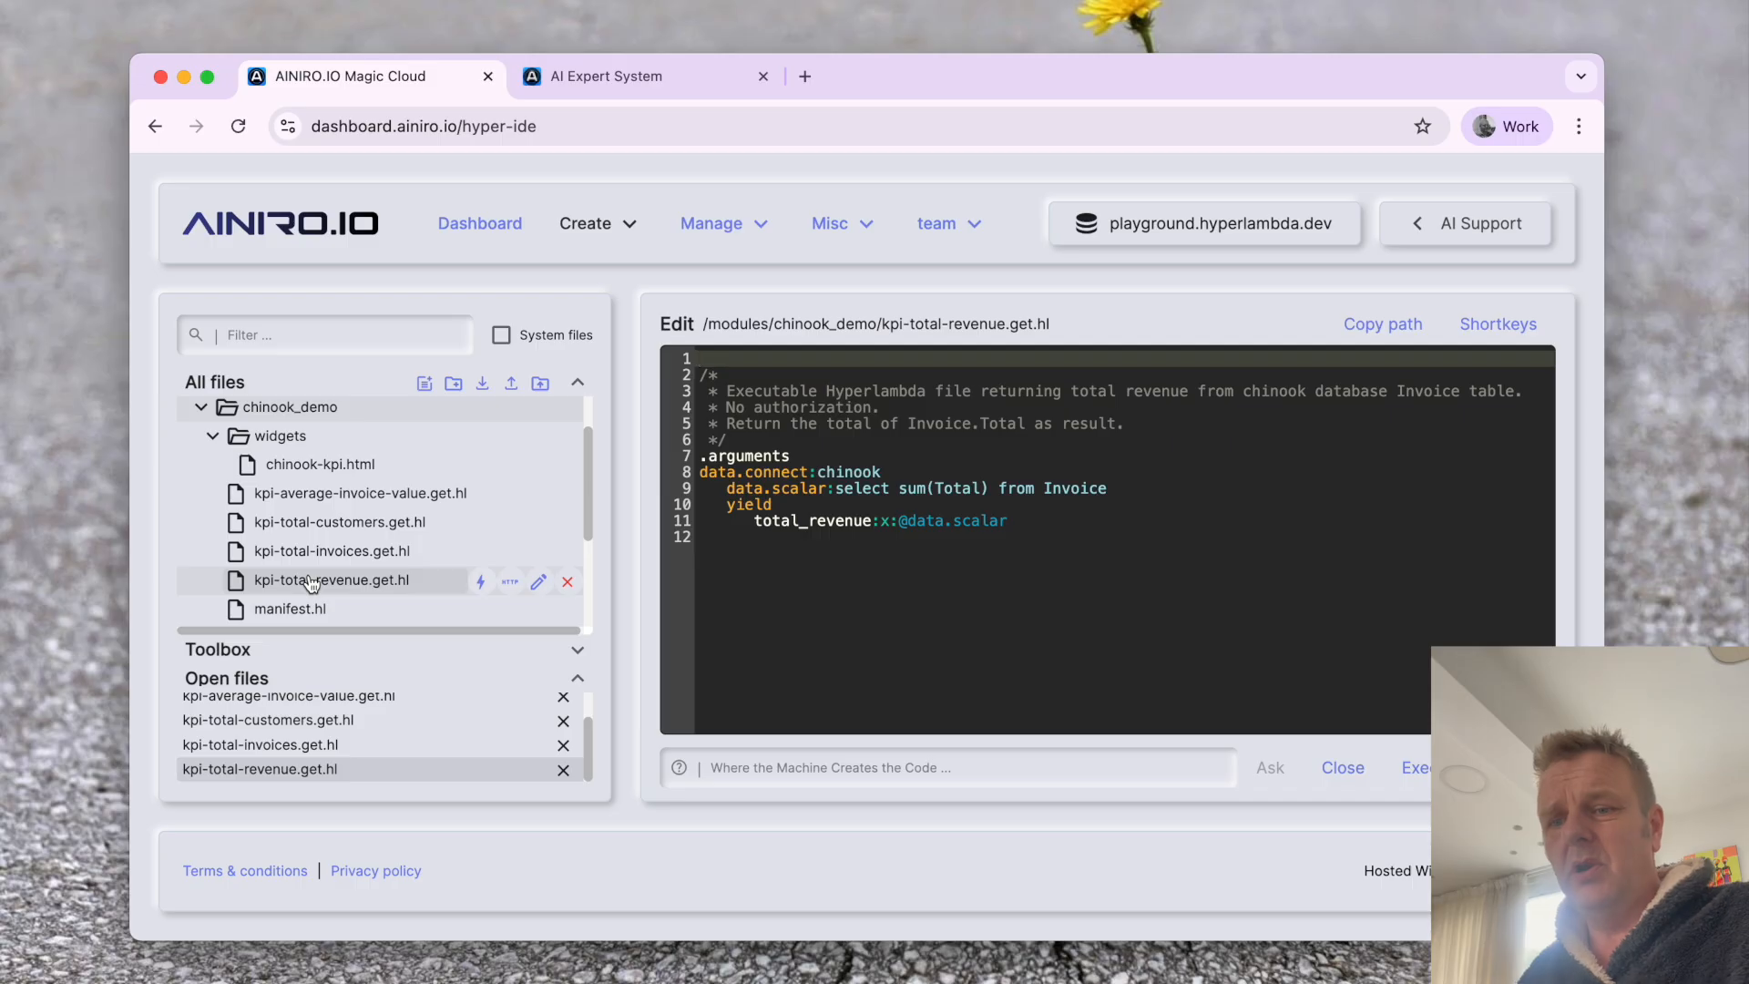
- Switch back to the AI Expert System, dismiss the displayed KPI widget and start a new conversation
{"action": "key", "text": "ctrl+Tab"}
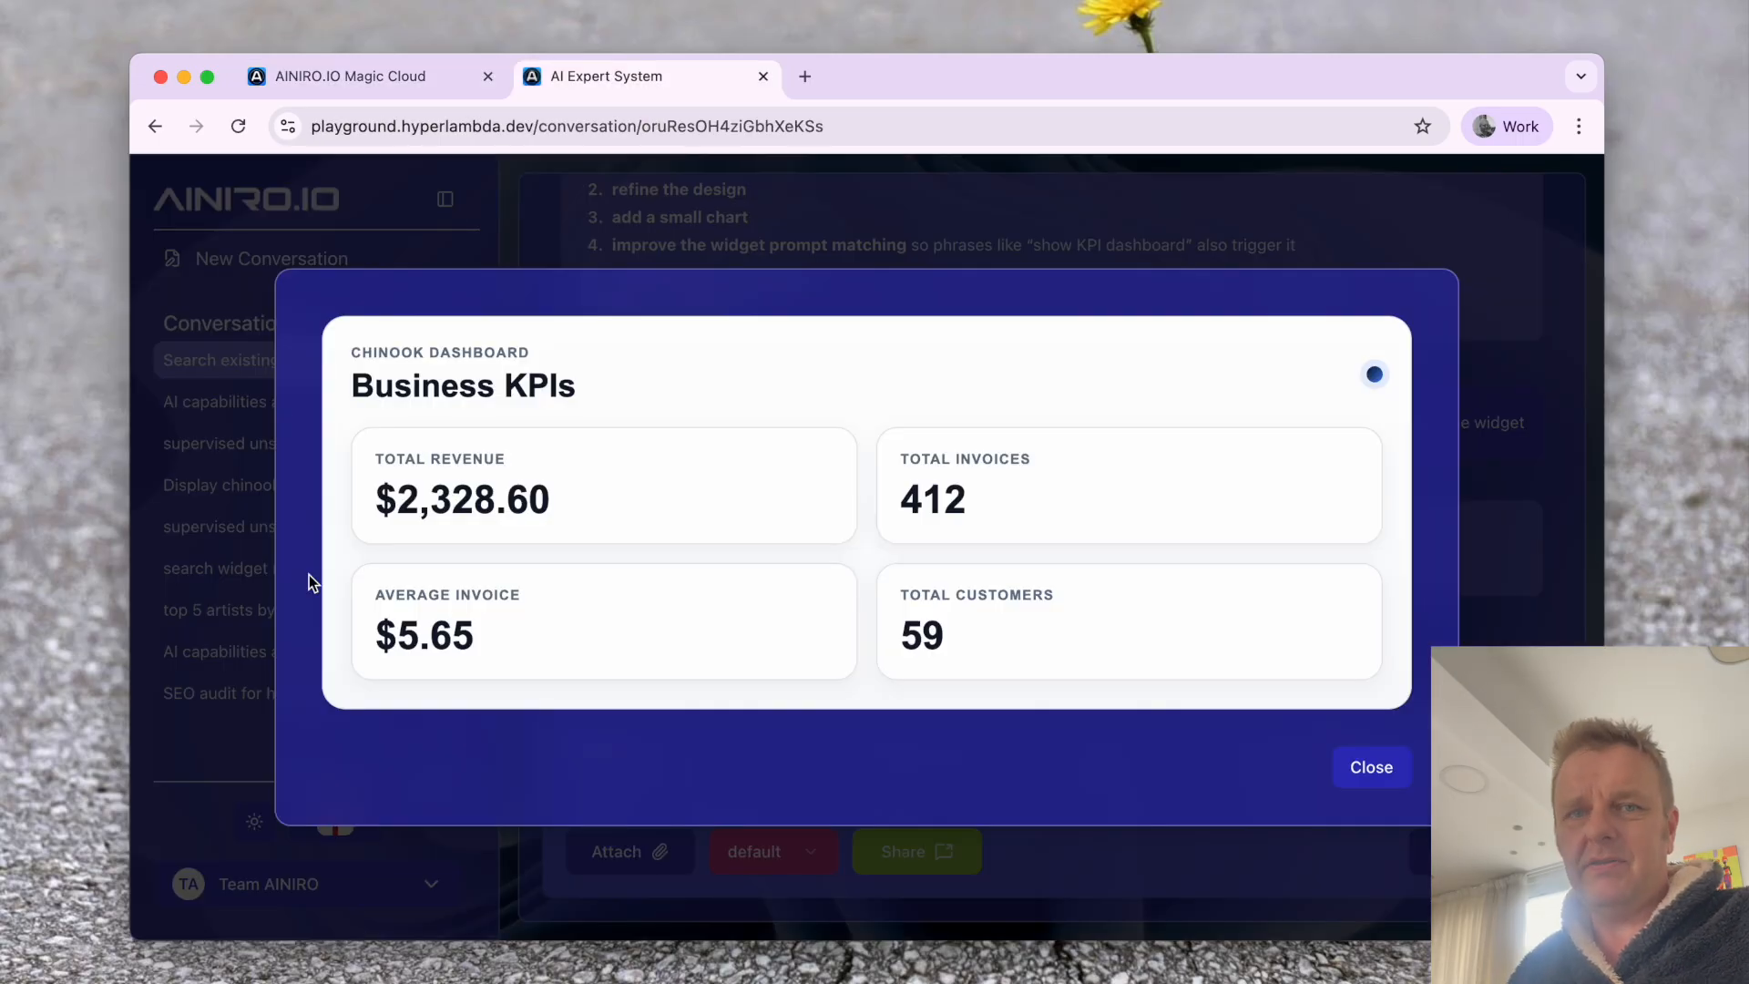
{"action": "left_click", "coordinate": [1374, 767]}
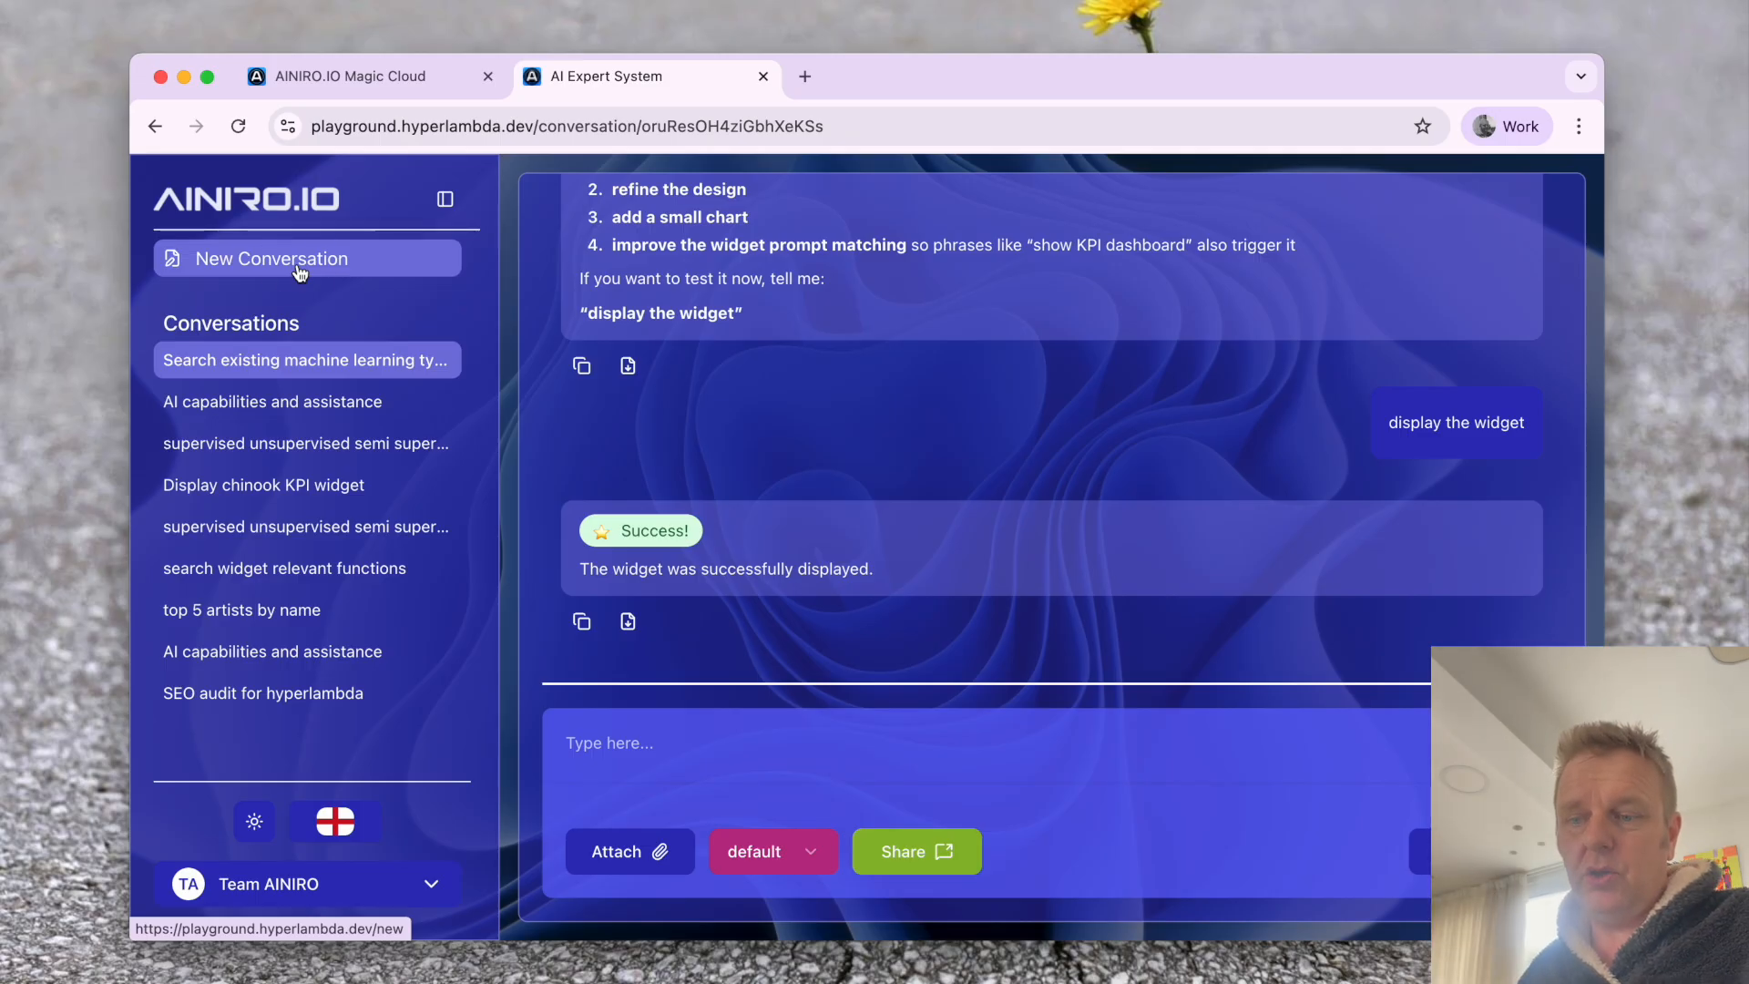
{"action": "left_click", "coordinate": [300, 271]}
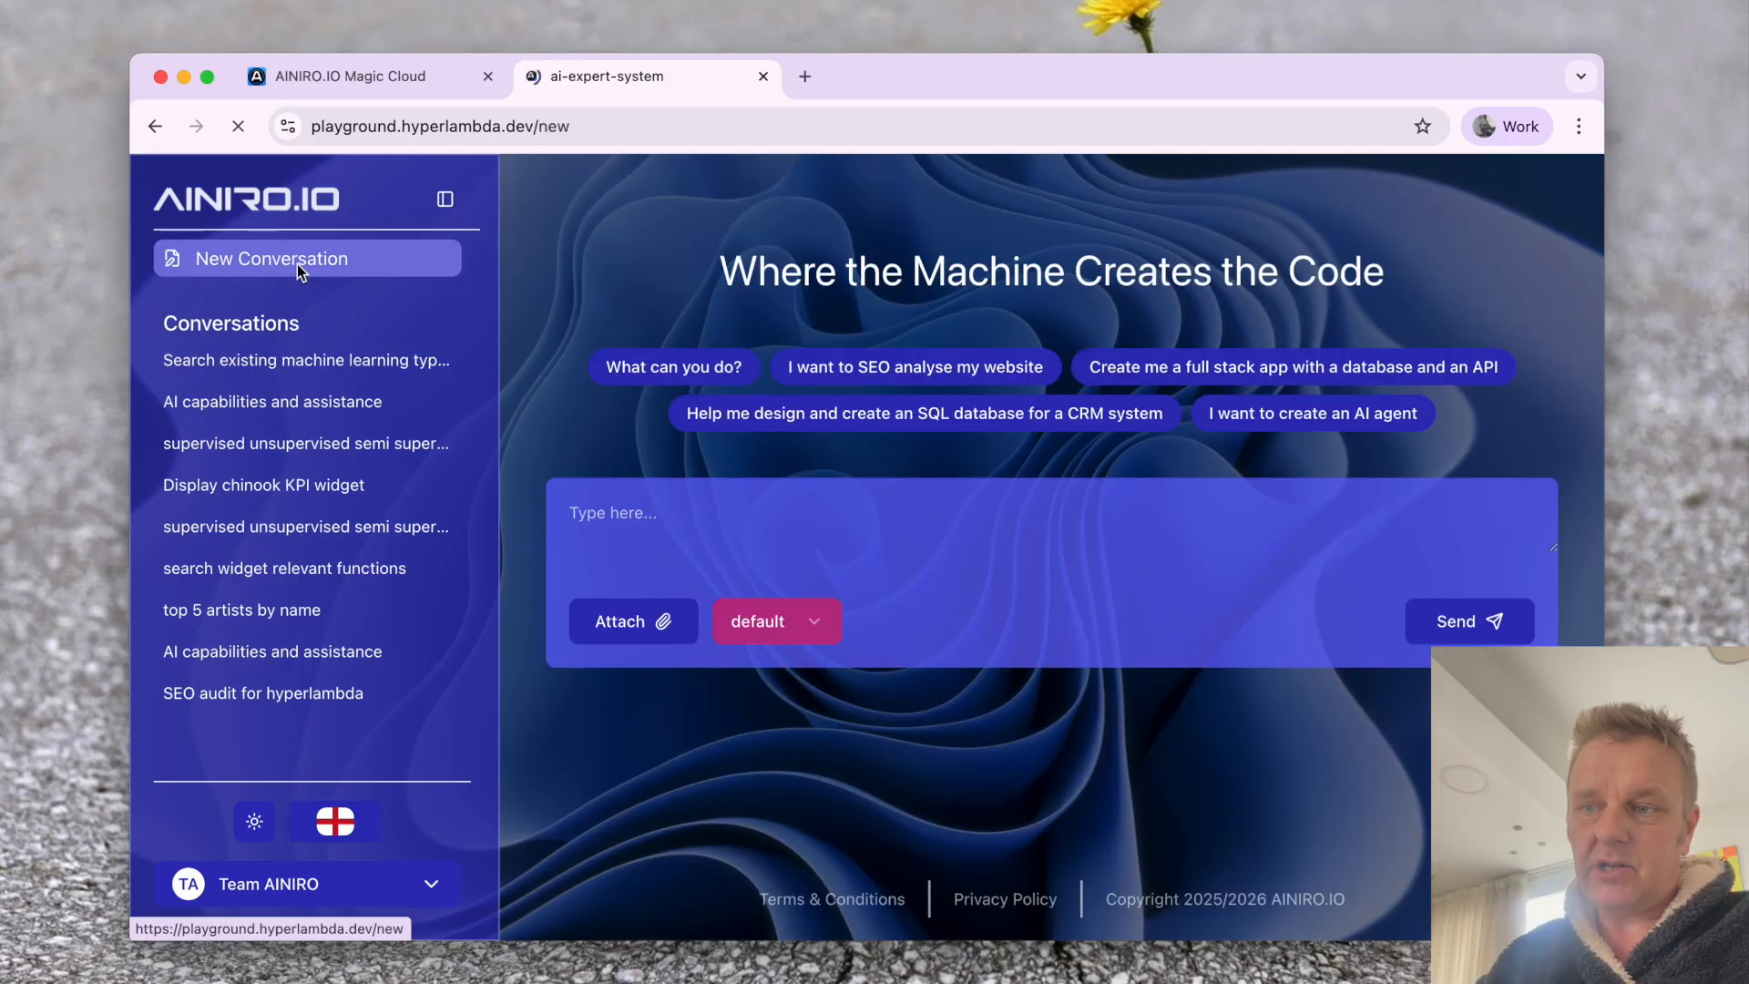
{"action": "left_click", "coordinate": [764, 608]}
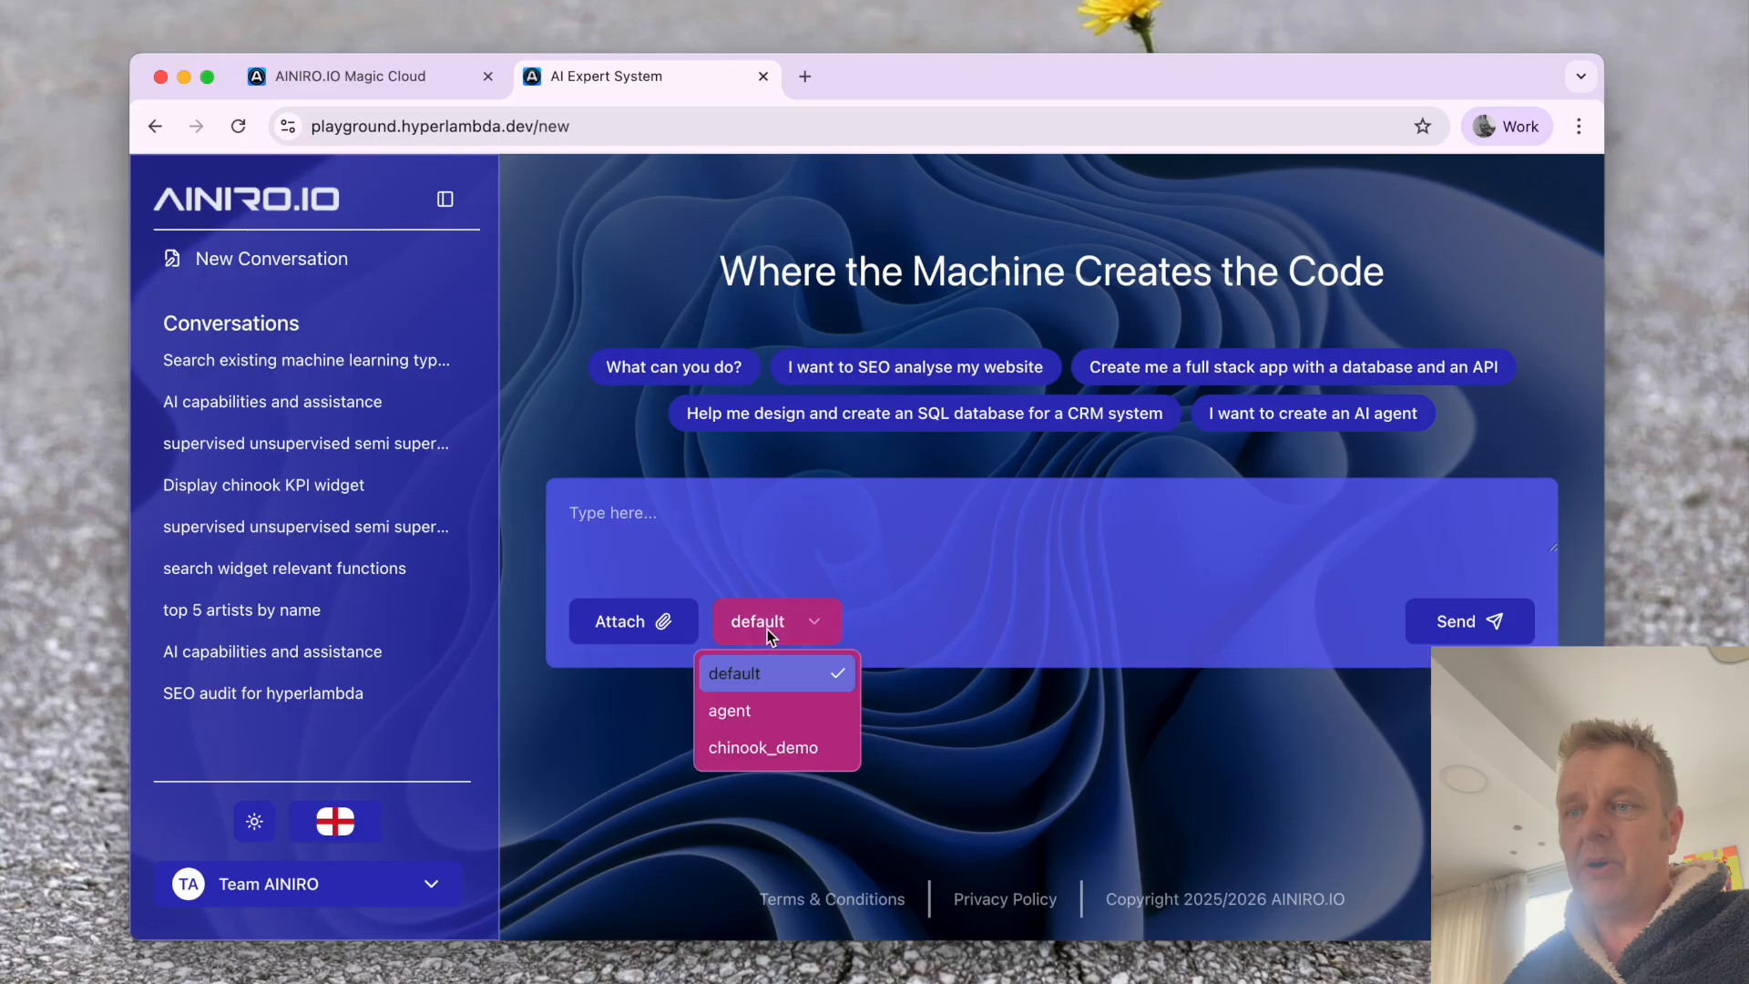
{"action": "left_click", "coordinate": [765, 729]}
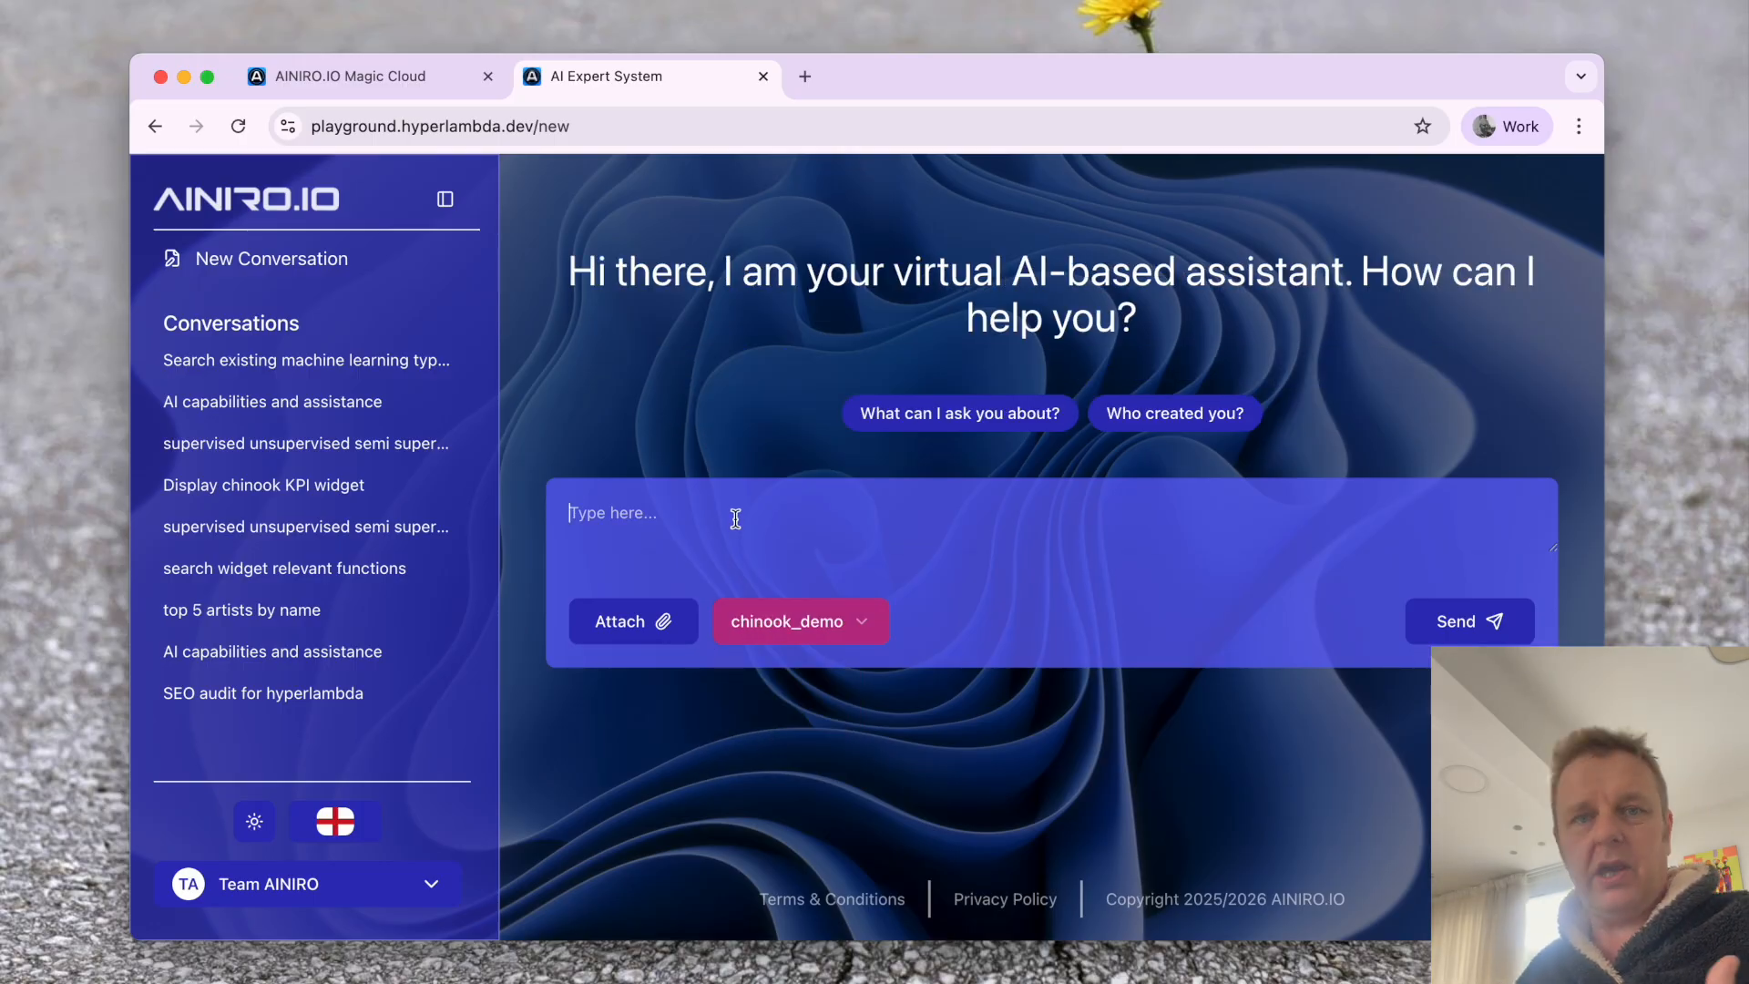
{"action": "left_click", "coordinate": [818, 625]}
{"action": "left_click", "coordinate": [792, 665]}
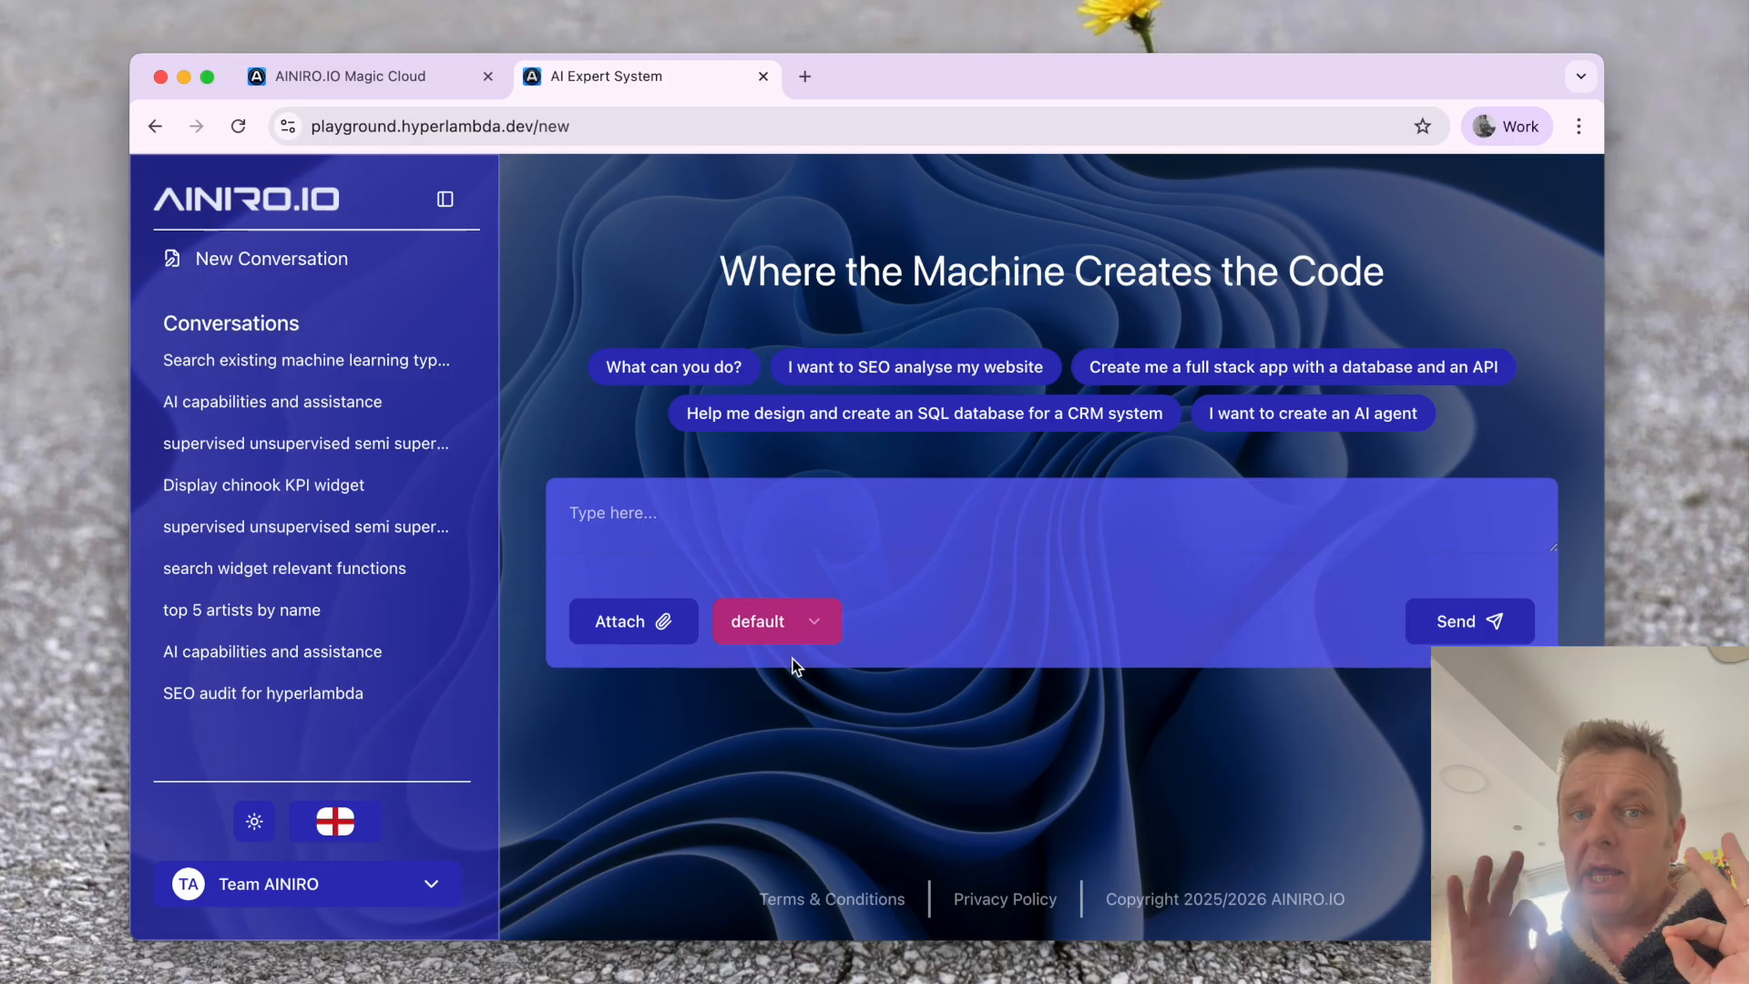
- Select the chinook_demo machine learning type for the new conversation and send the prompt "Show the widget!!"
{"action": "left_click", "coordinate": [770, 621]}
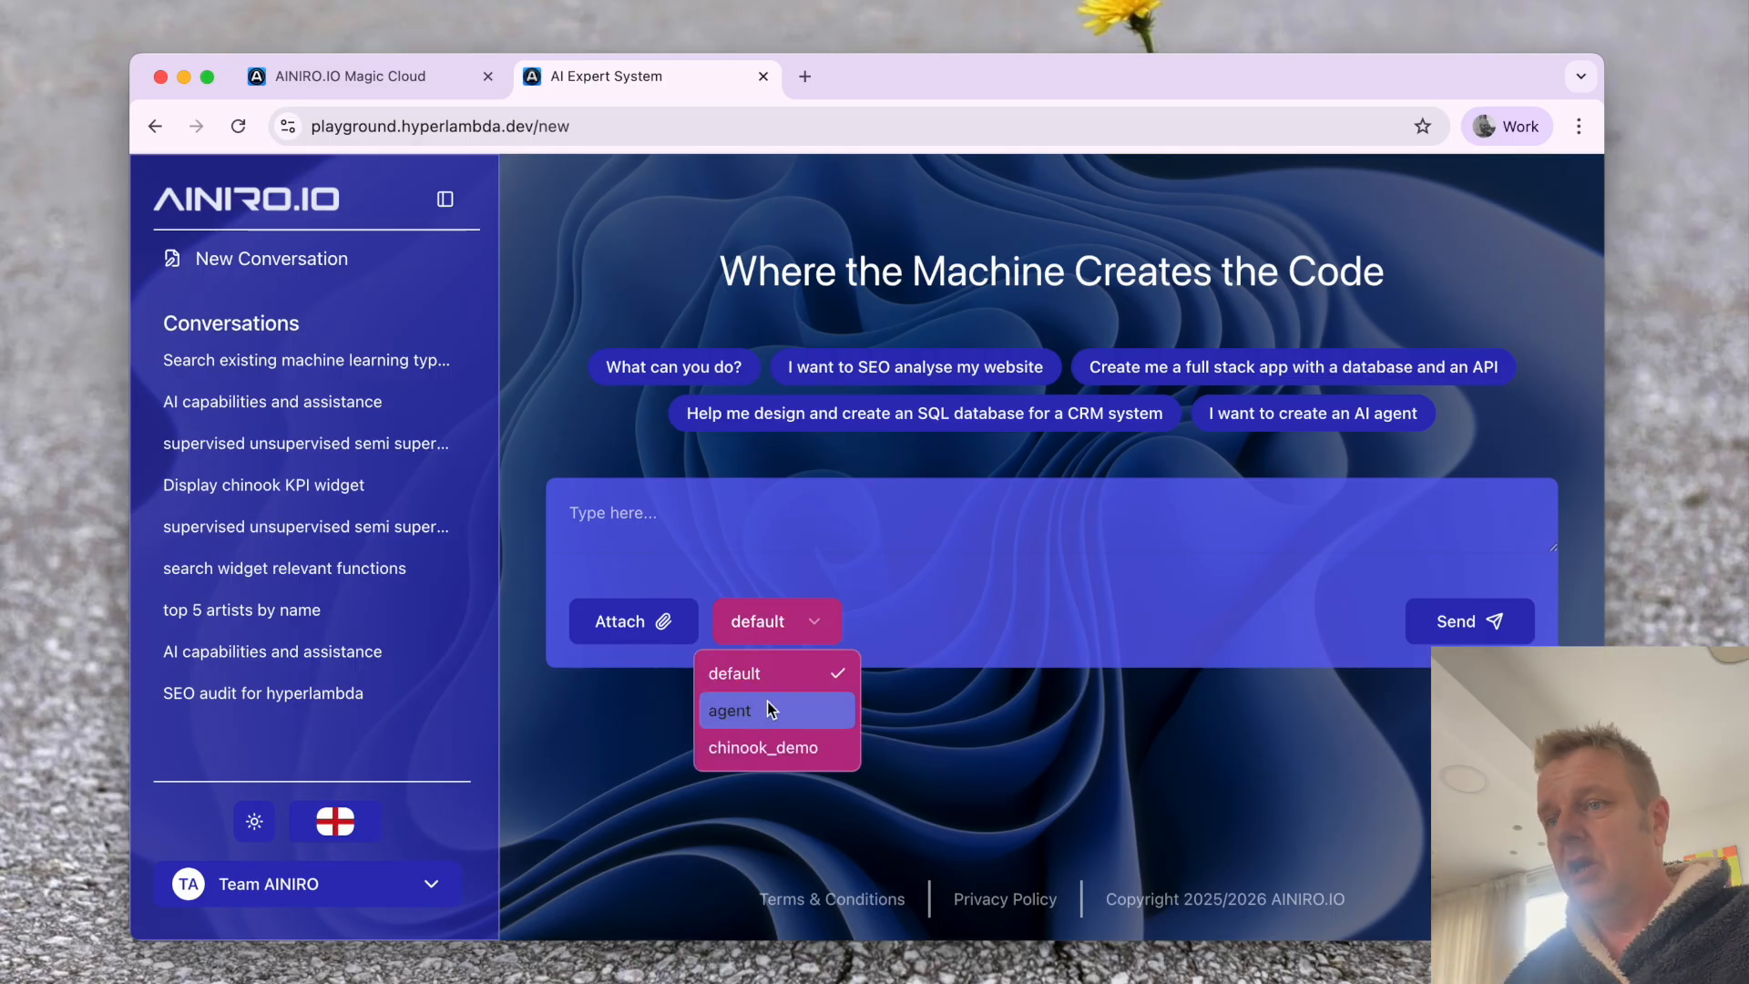
{"action": "left_click", "coordinate": [754, 749]}
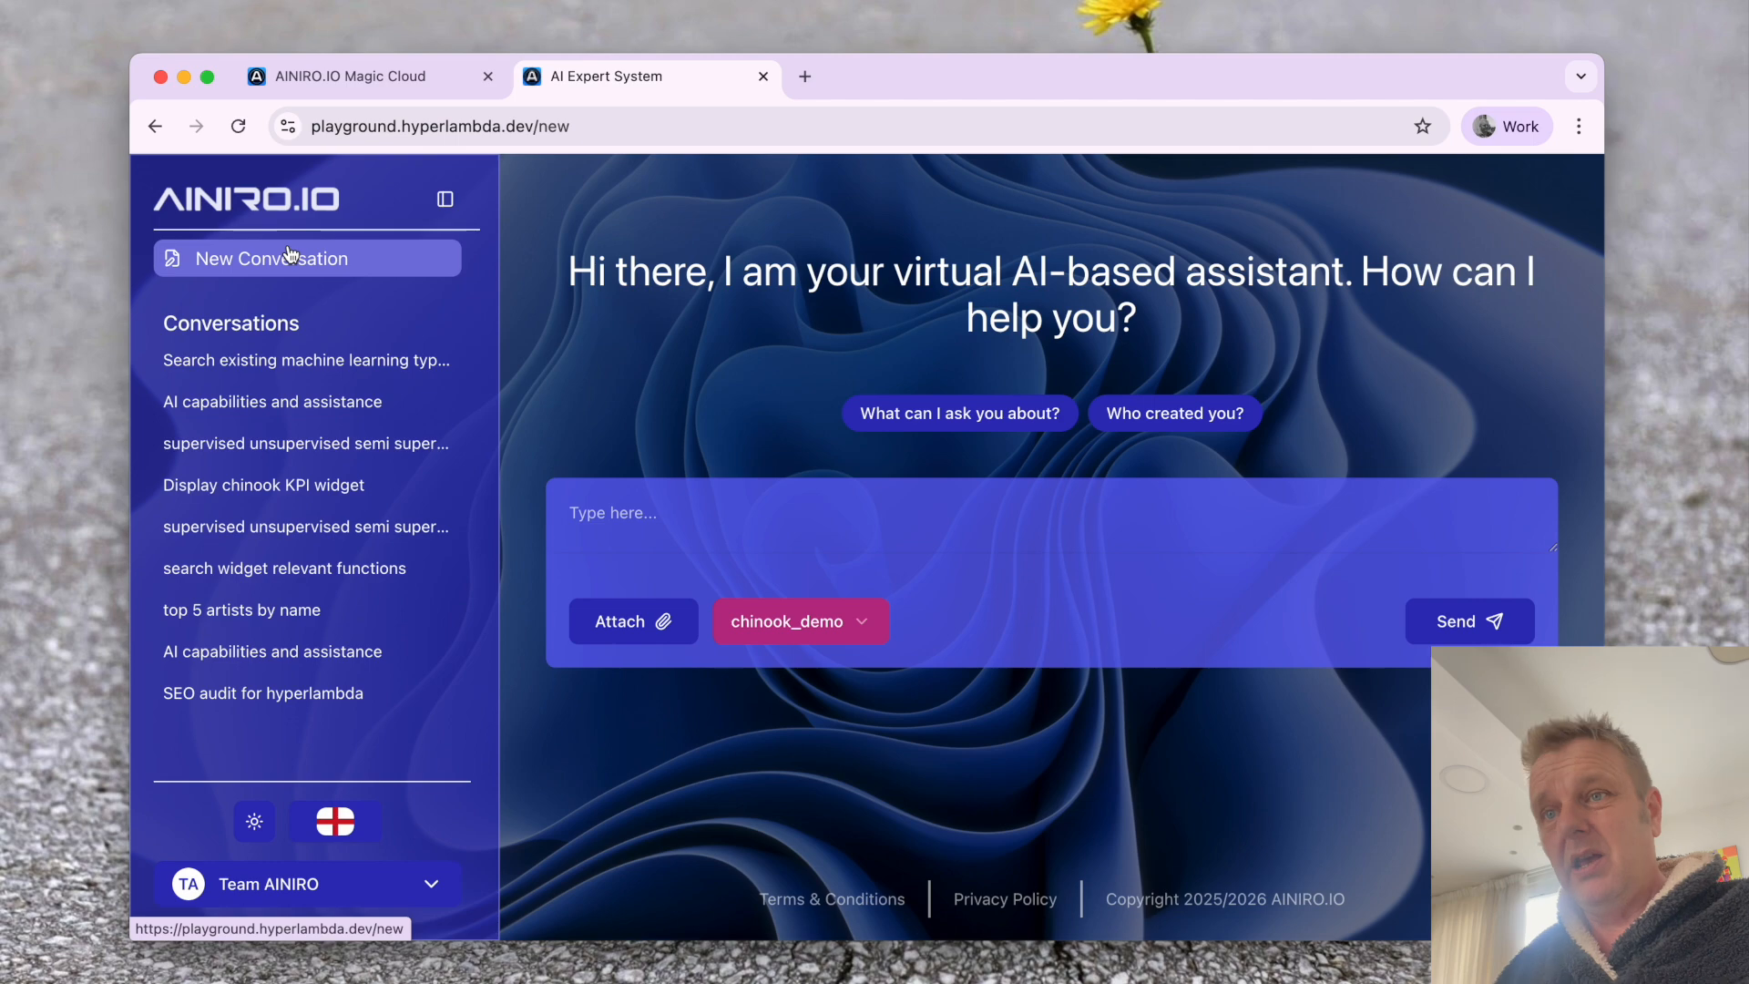
{"action": "left_click", "coordinate": [803, 527]}
{"action": "type", "text": "Show the widget"}
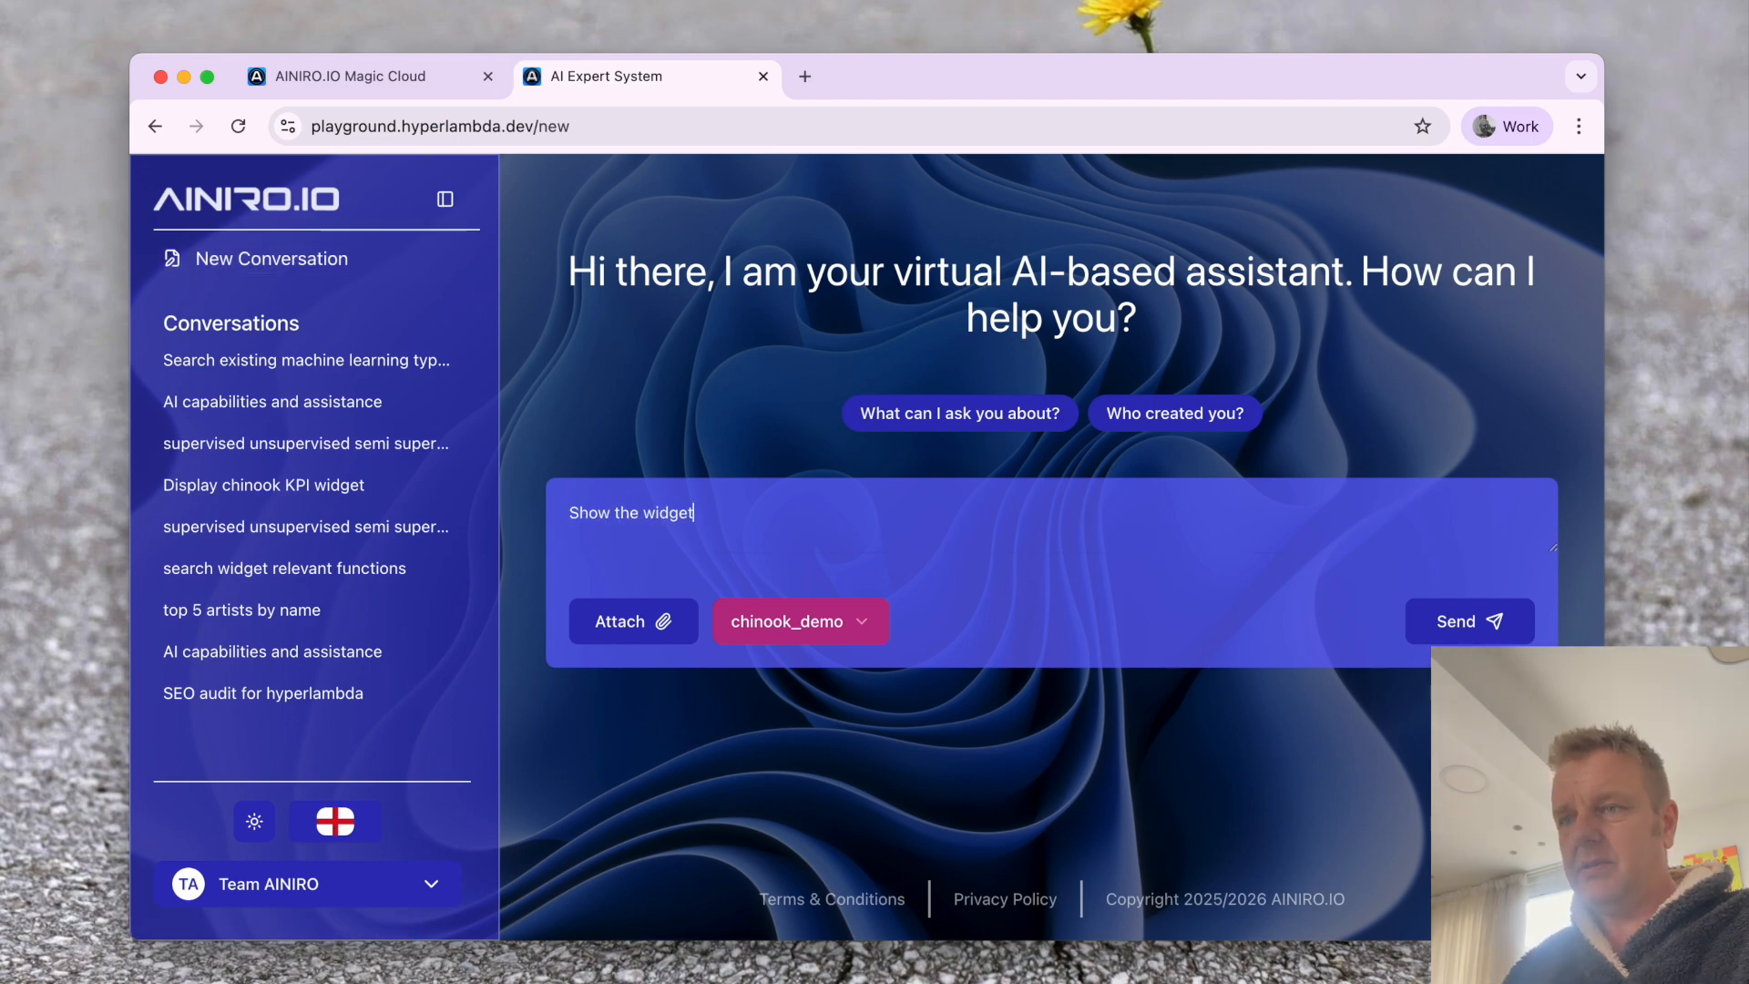
{"action": "type", "text": "!!"}
{"action": "key", "text": "Return"}
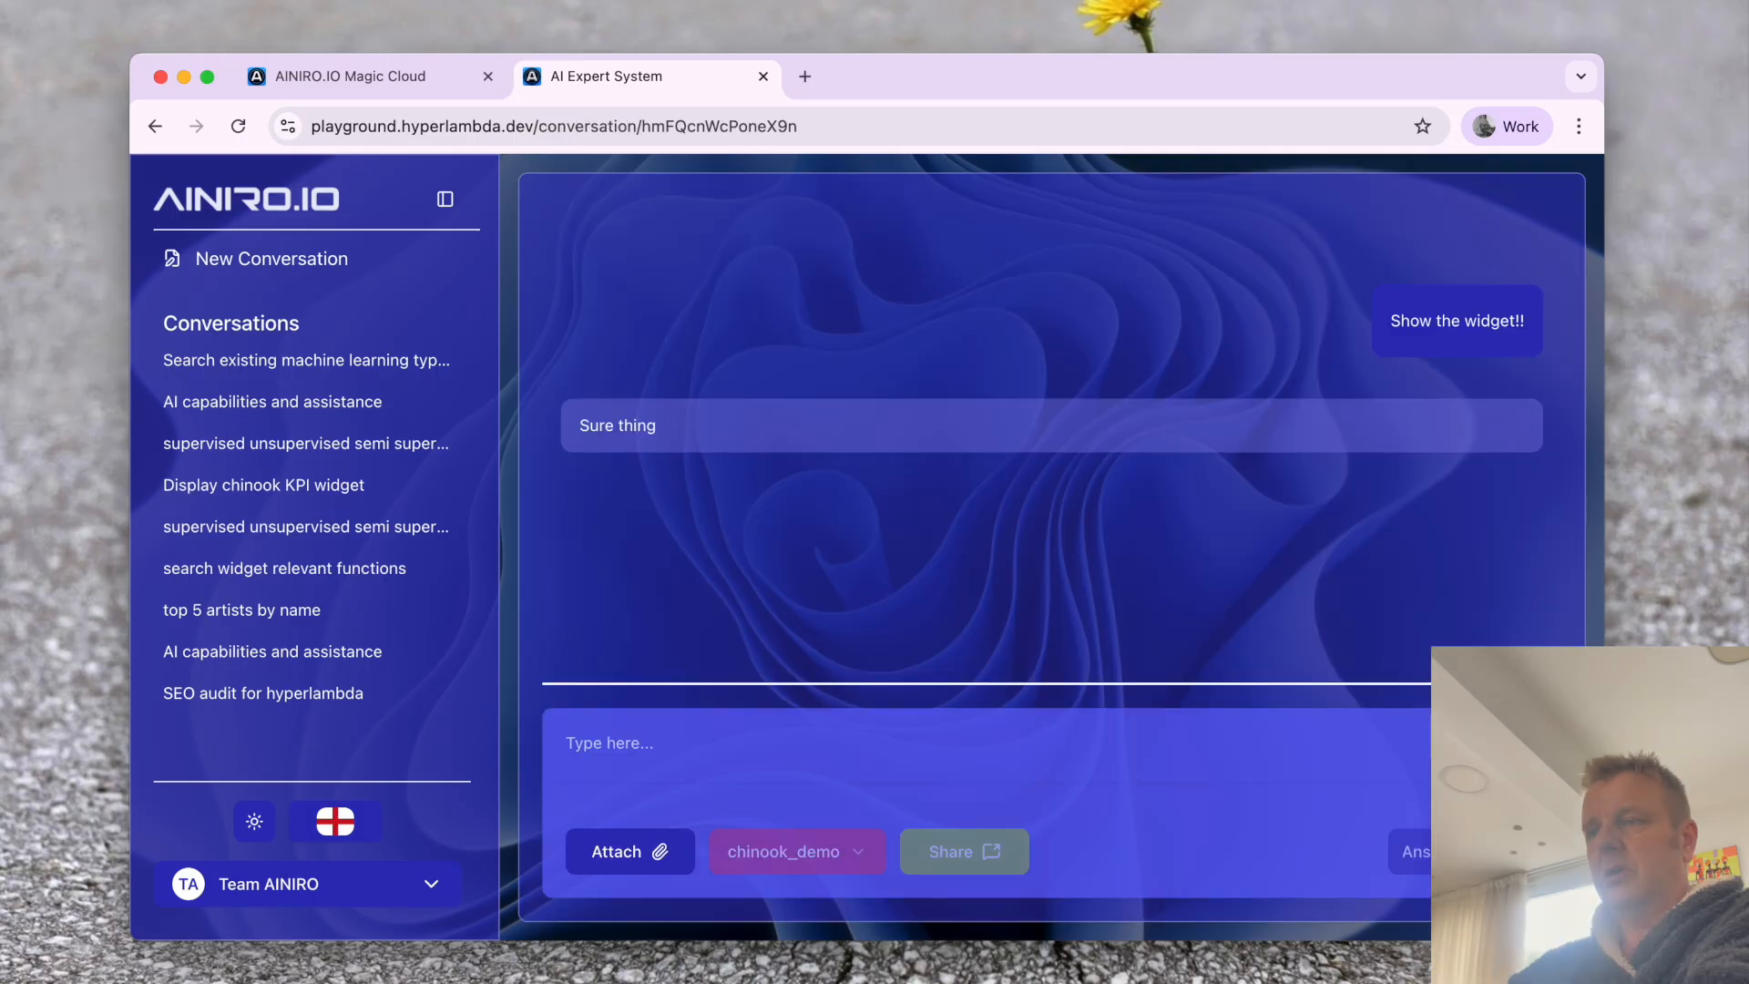